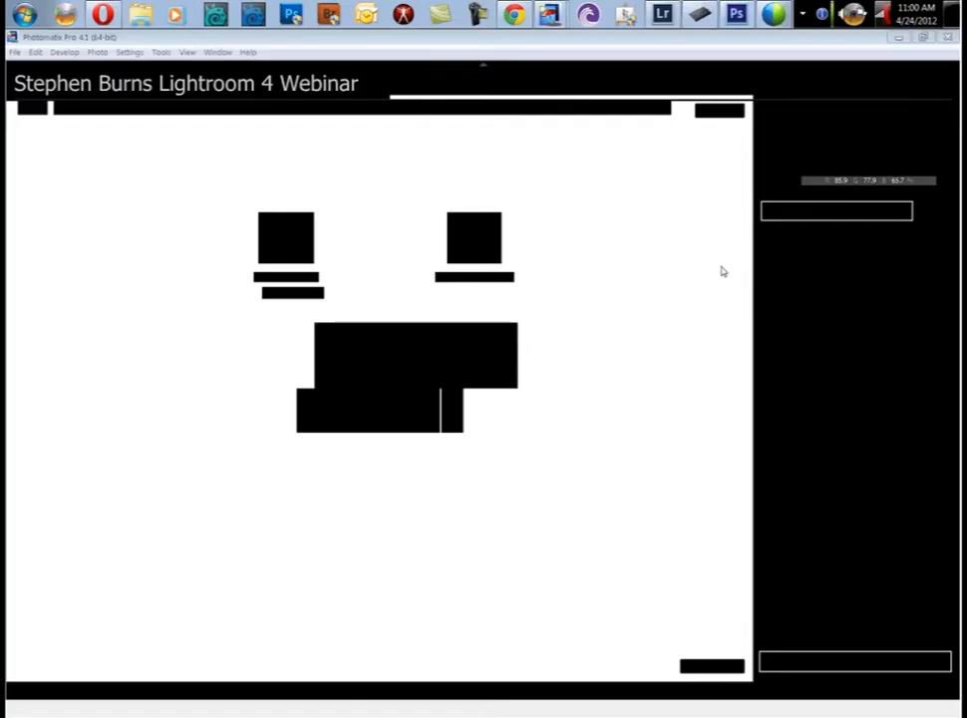
Switch to Chrome and view the Chromeallusion.com home page, The Artist page and Gallery 6.
{"action": "left_click", "coordinate": [738, 14]}
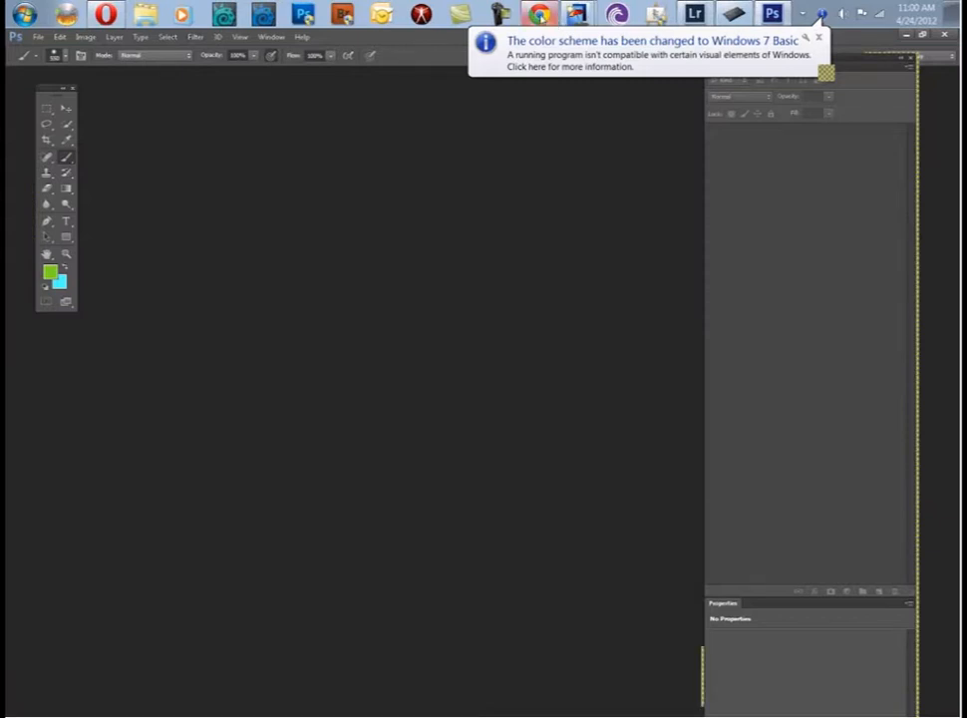
{"action": "left_click", "coordinate": [550, 16]}
{"action": "left_click", "coordinate": [111, 121]}
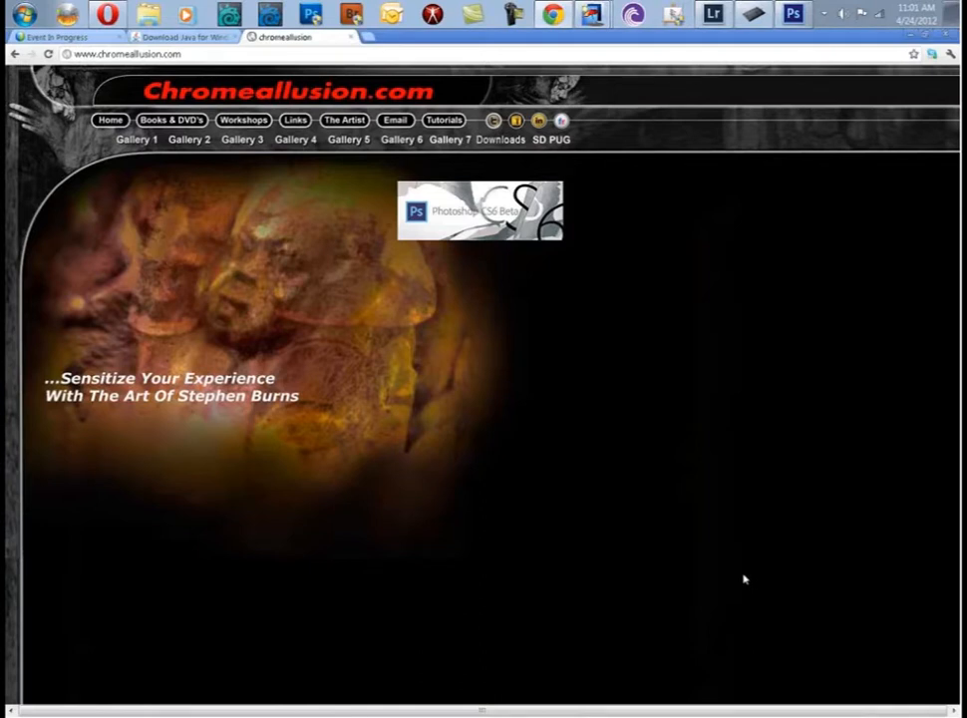
{"action": "left_click", "coordinate": [351, 122]}
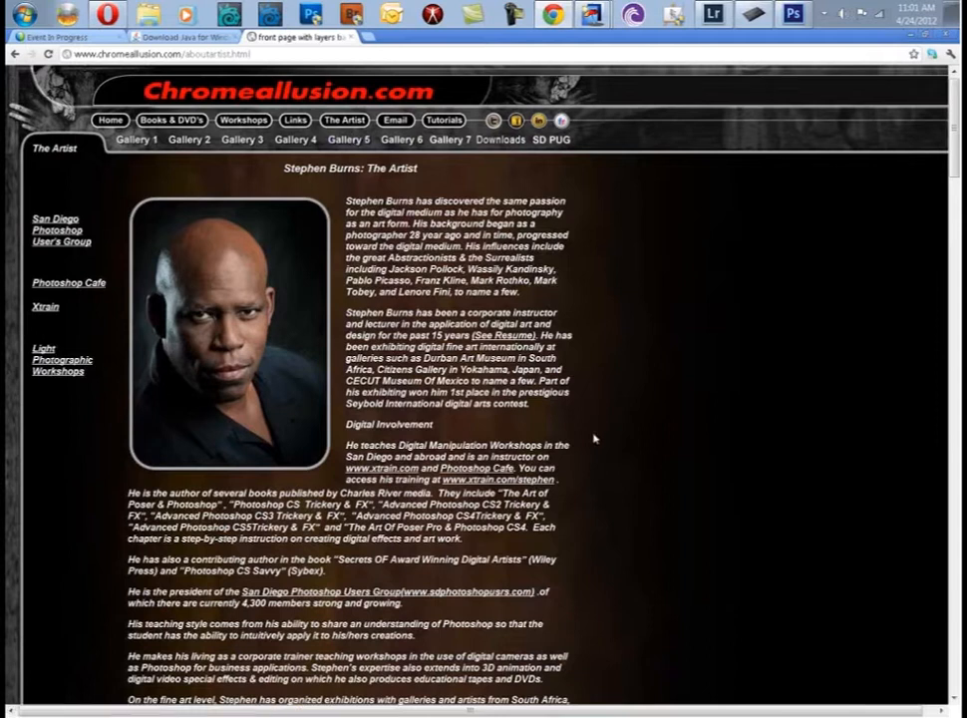
{"action": "left_click", "coordinate": [407, 140]}
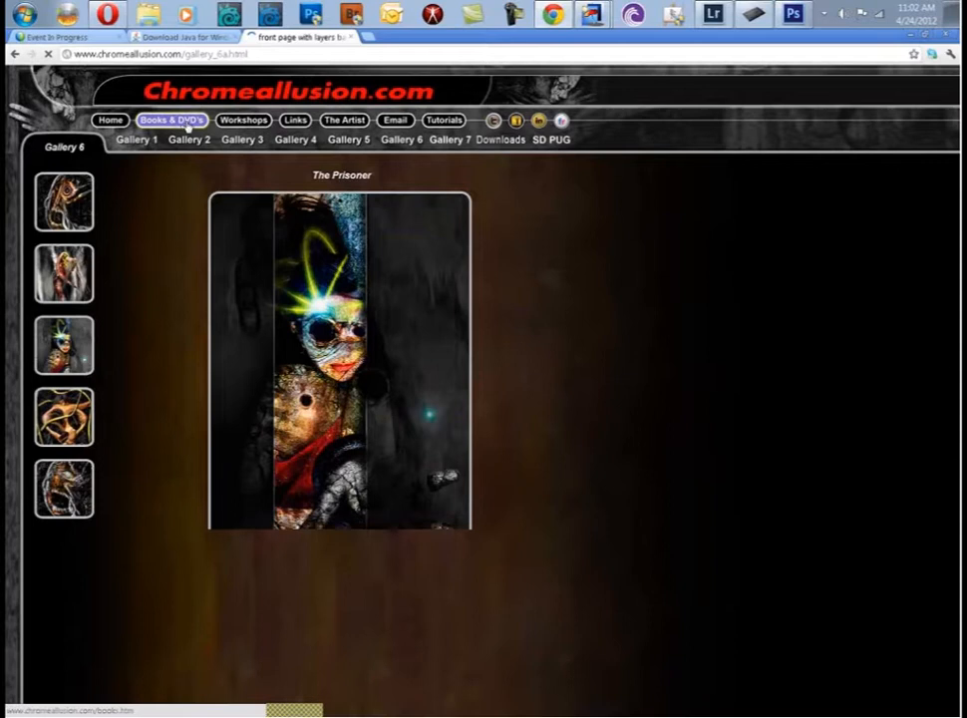
Examine the Photoshop CS5 Trickery & FX entry on the site's Books & DVD's page.
{"action": "left_click", "coordinate": [185, 128]}
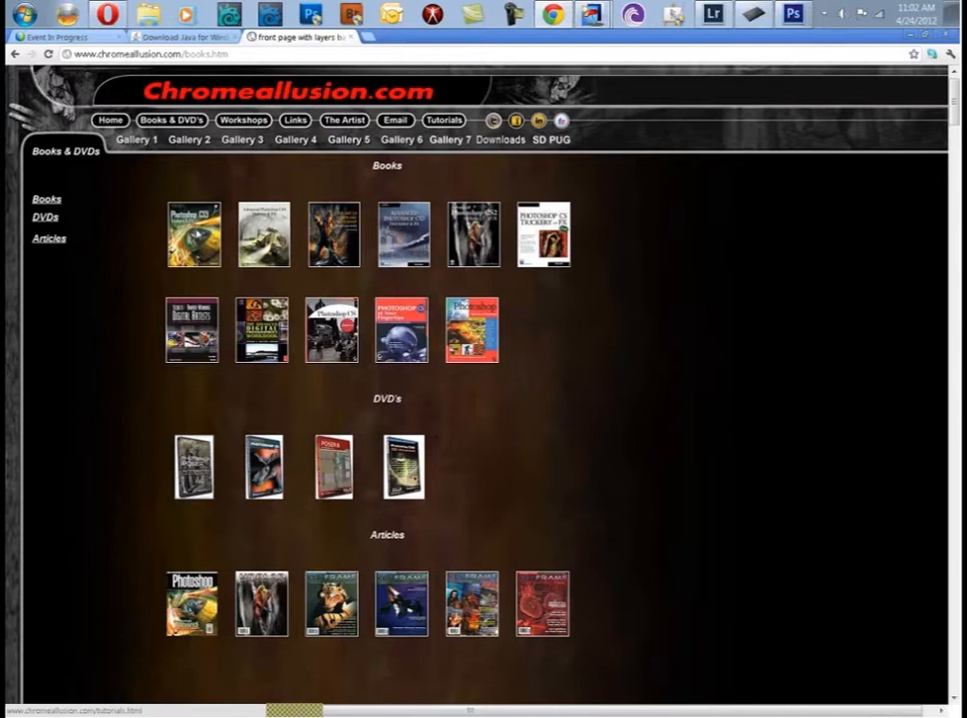
{"action": "left_click", "coordinate": [197, 234]}
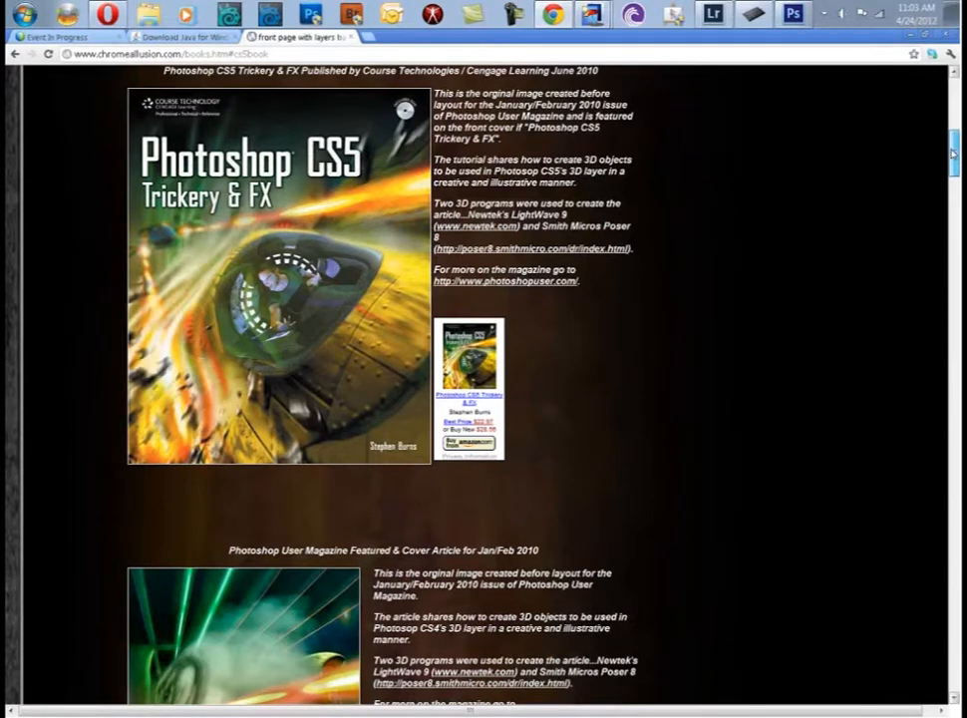
{"action": "left_click_drag", "start_coordinate": [953, 153], "coordinate": [953, 151]}
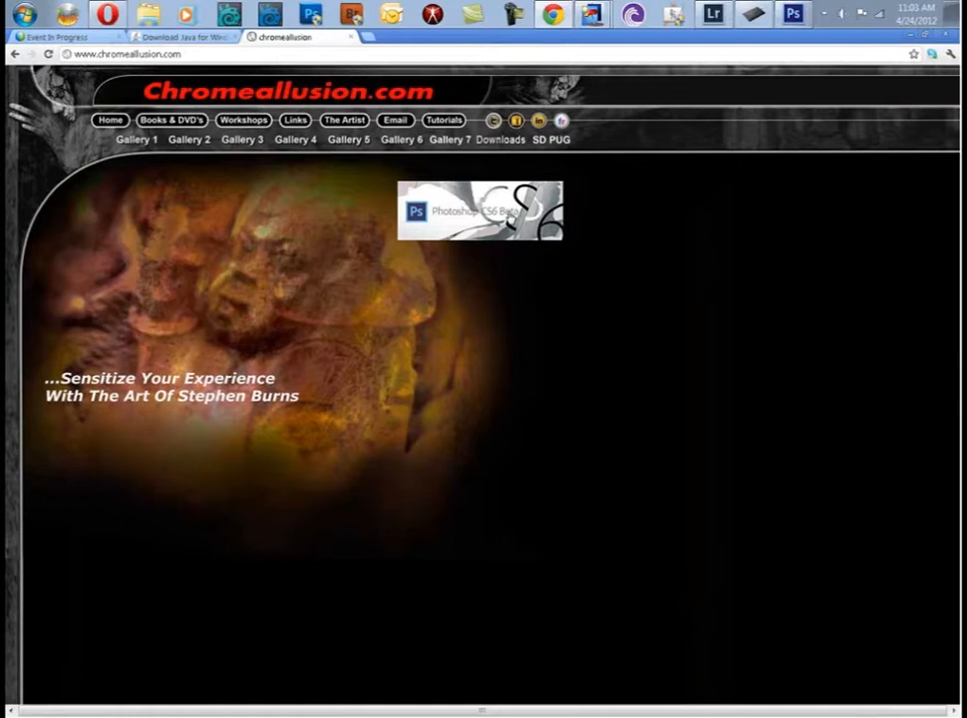
View the site's Workshops schedule and the Gallery 1 artwork.
{"action": "left_click", "coordinate": [253, 123]}
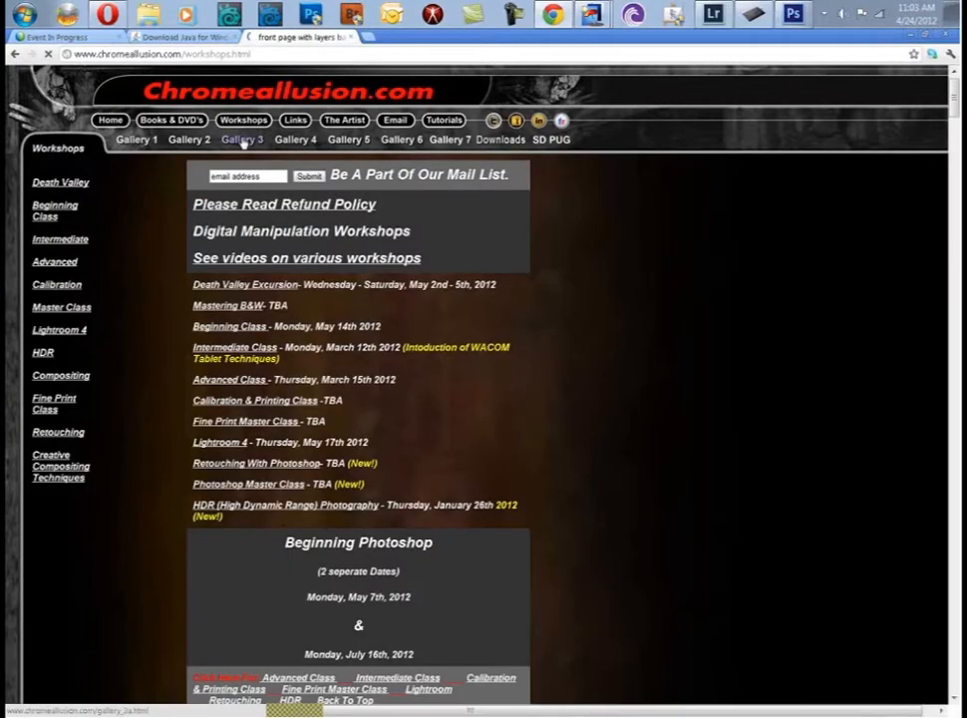
{"action": "left_click", "coordinate": [140, 141]}
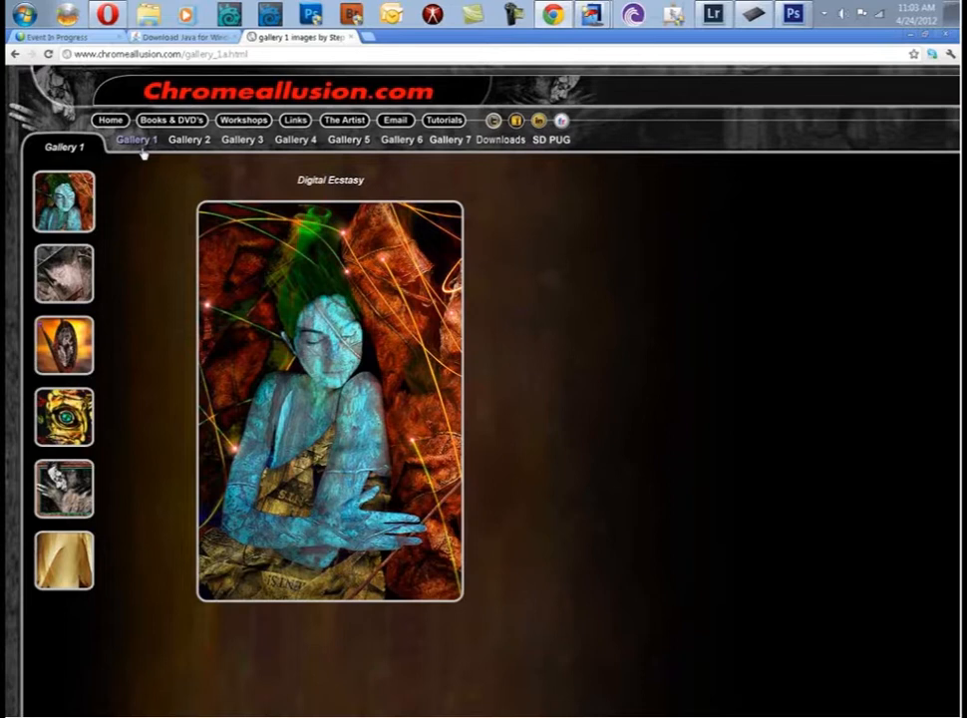
Switch to Lightroom and show all photos of the 0 New in LR 4 folder in the Library grid.
{"action": "left_click", "coordinate": [714, 14]}
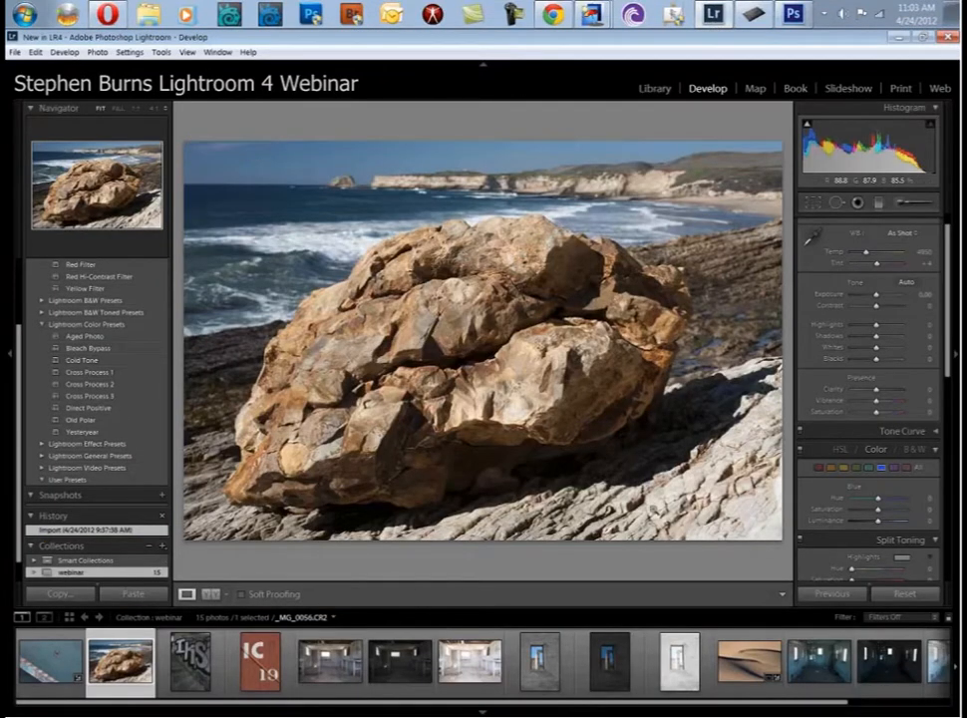
{"action": "key", "text": "e"}
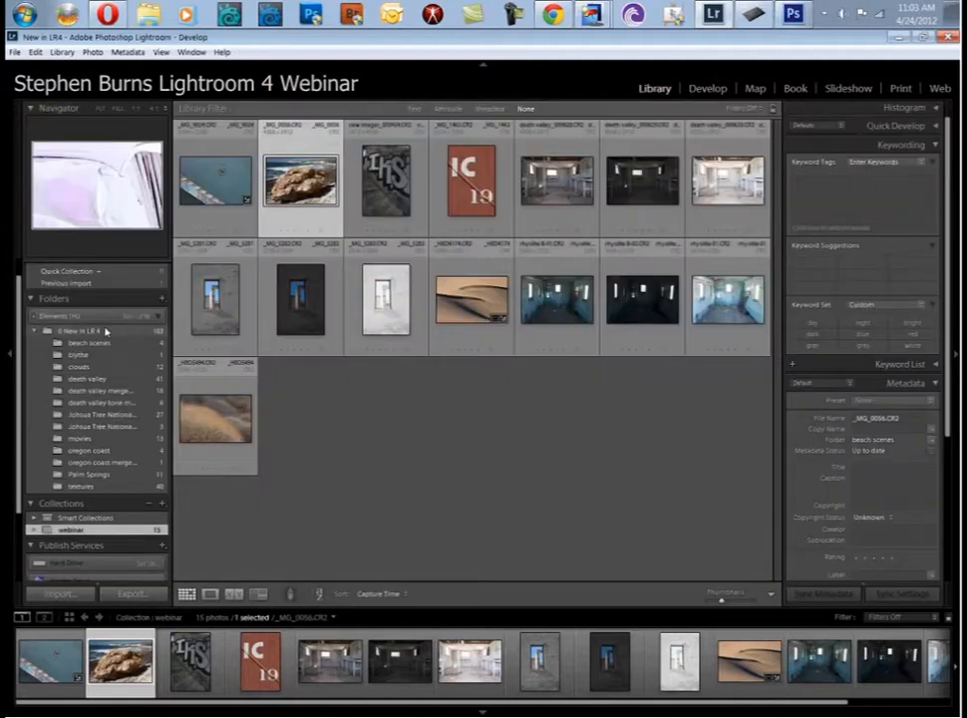
{"action": "left_click", "coordinate": [100, 330]}
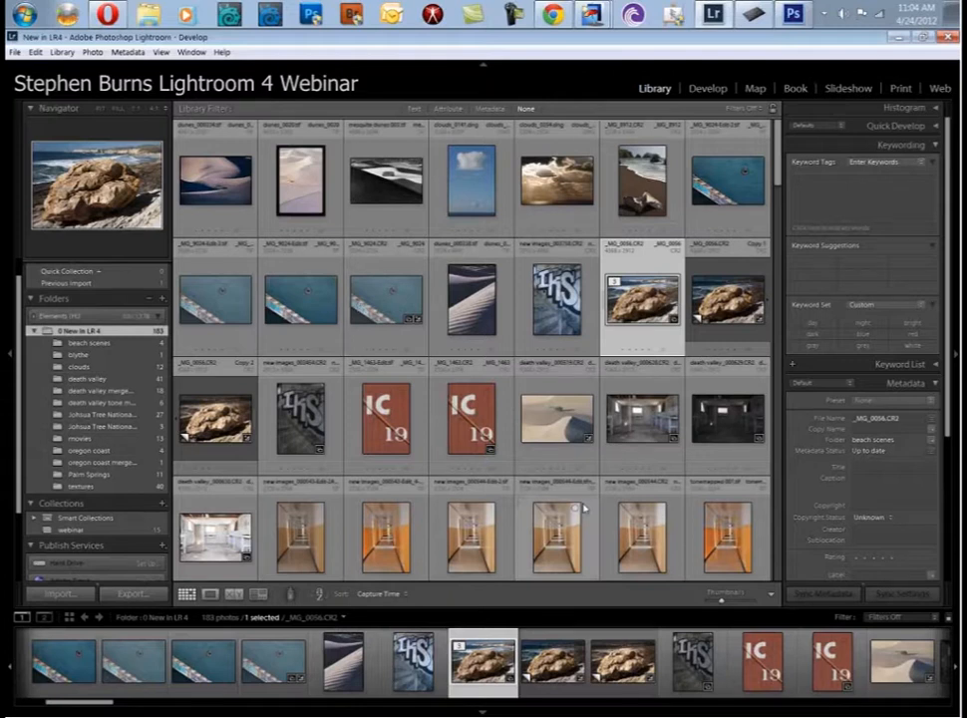
Examine the list of recently opened Lightroom catalogs, then close it without switching catalogs.
{"action": "left_click", "coordinate": [35, 52]}
{"action": "left_click", "coordinate": [35, 51]}
{"action": "left_click", "coordinate": [35, 52]}
{"action": "left_click", "coordinate": [42, 54]}
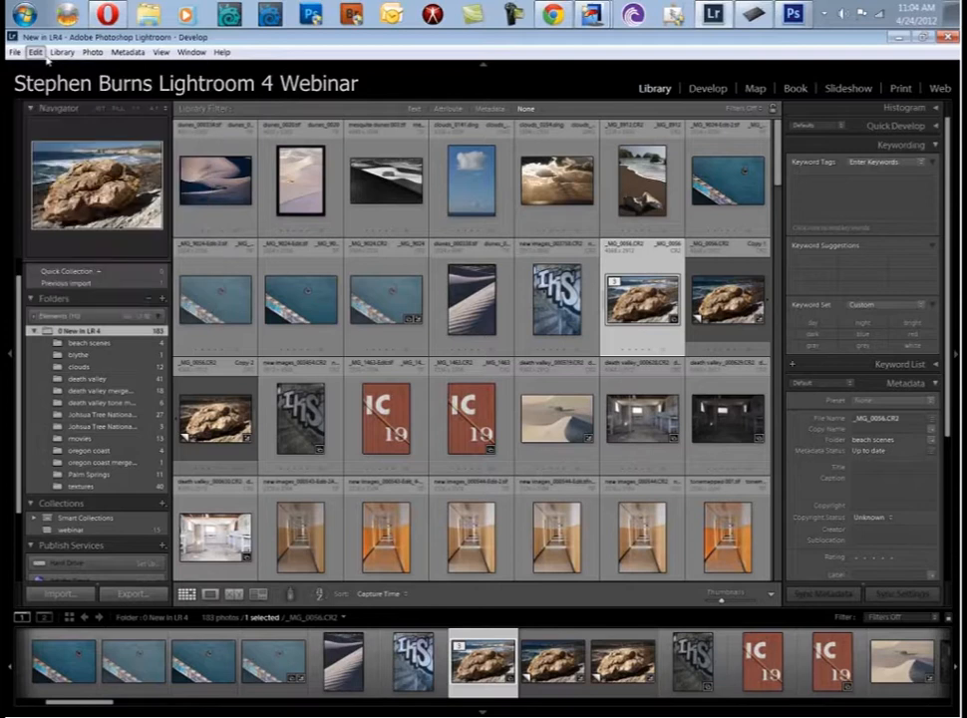
{"action": "left_click", "coordinate": [15, 52]}
{"action": "mouse_move", "coordinate": [100, 96]}
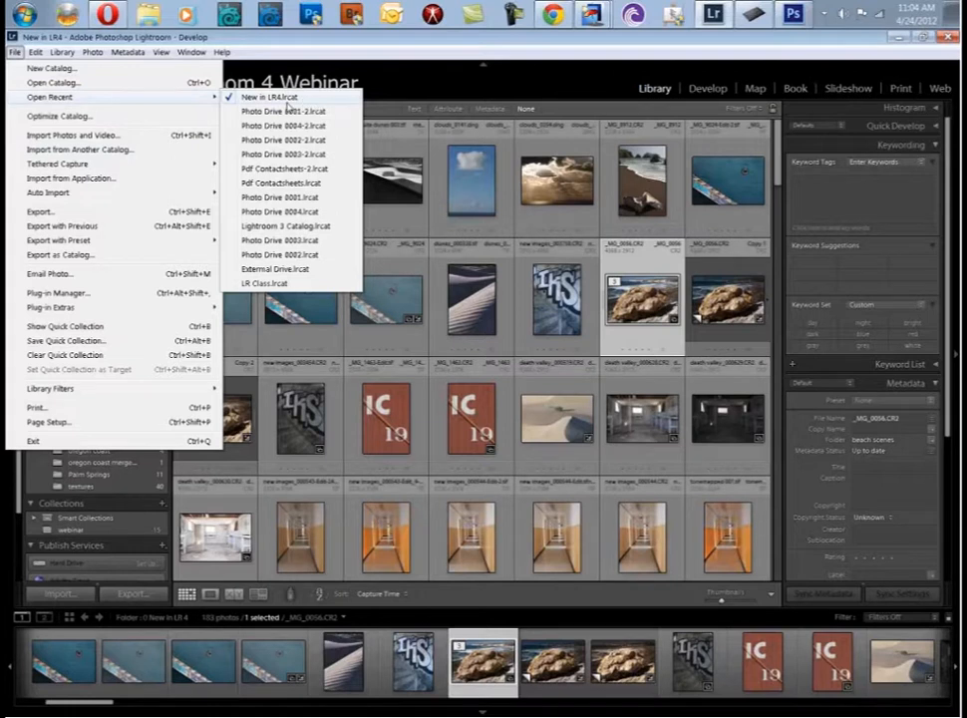
{"action": "left_click", "coordinate": [429, 82]}
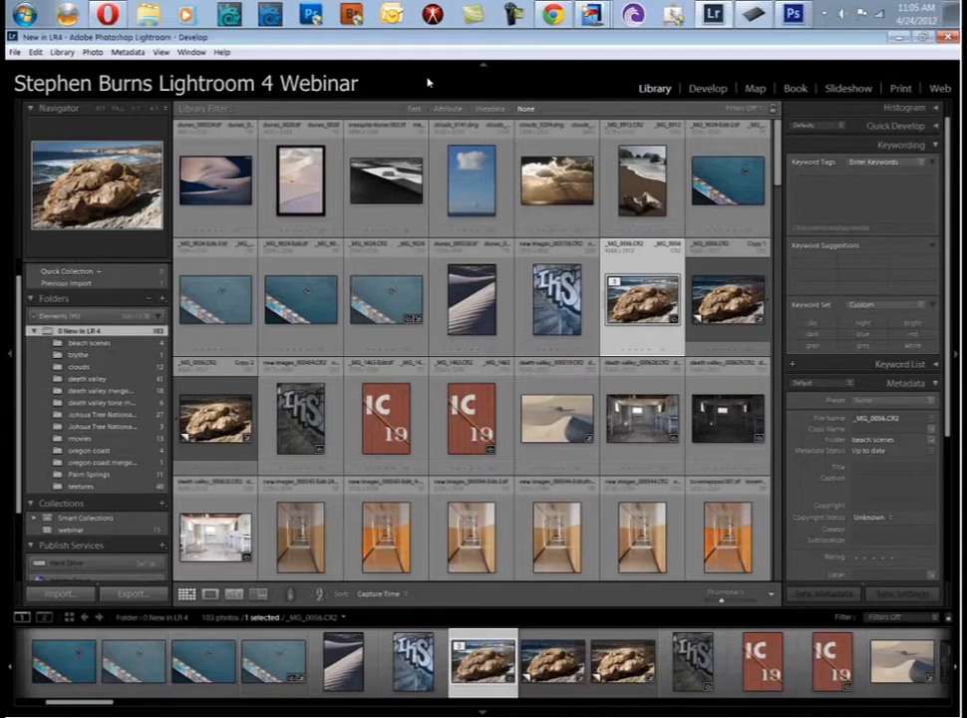
{"action": "scroll", "coordinate": [769, 322], "scroll_direction": "down", "scroll_amount": 1}
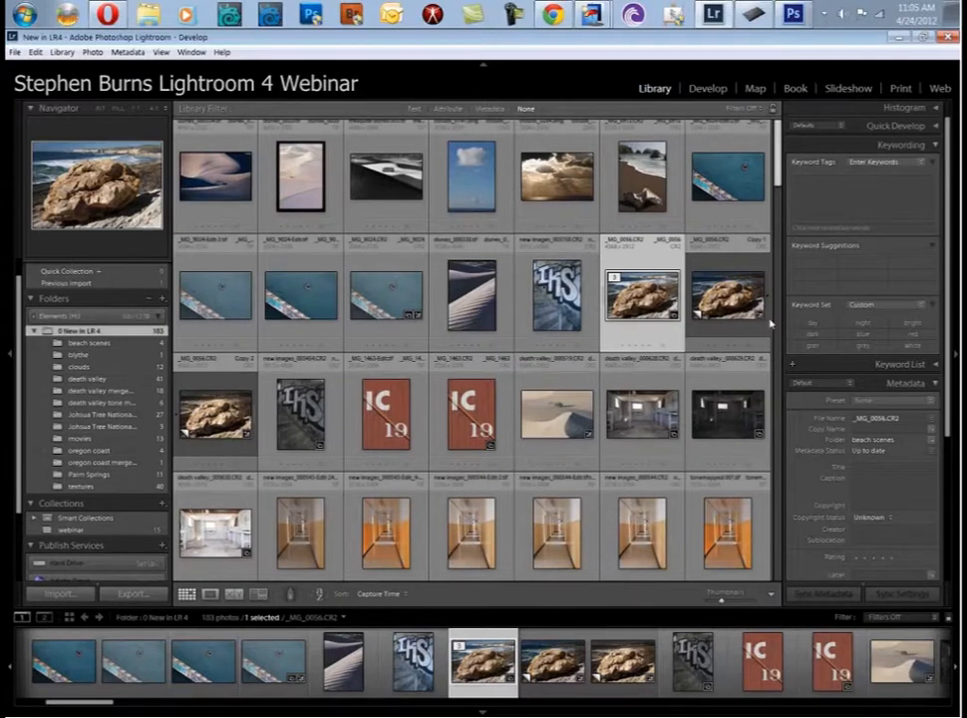
{"action": "scroll", "coordinate": [743, 127], "scroll_direction": "up", "scroll_amount": 1}
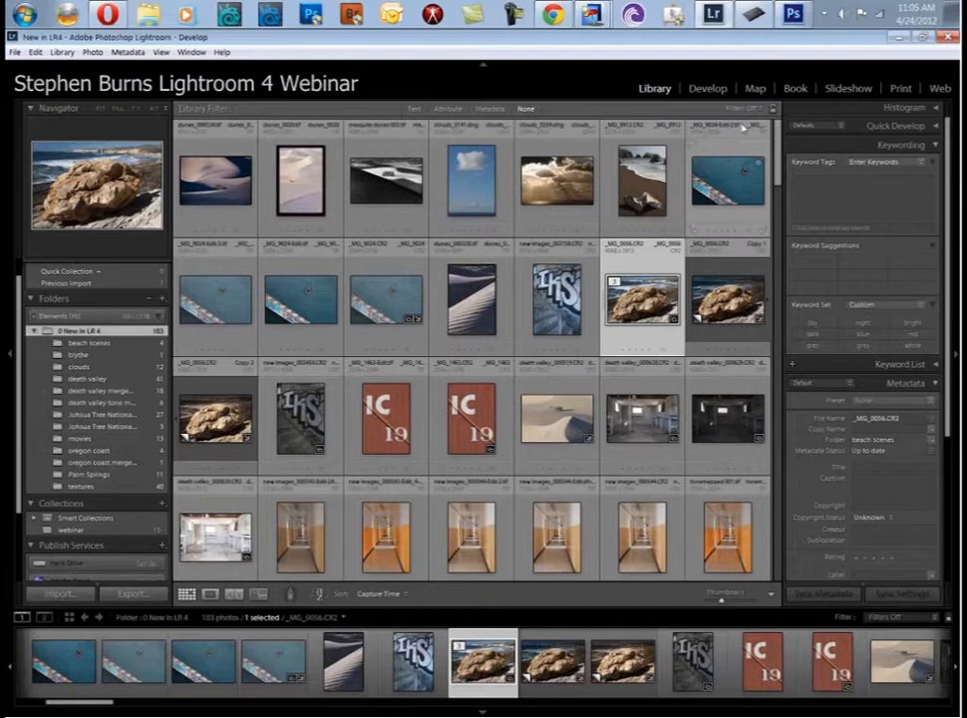
{"action": "scroll", "coordinate": [777, 159], "scroll_direction": "down", "scroll_amount": 1}
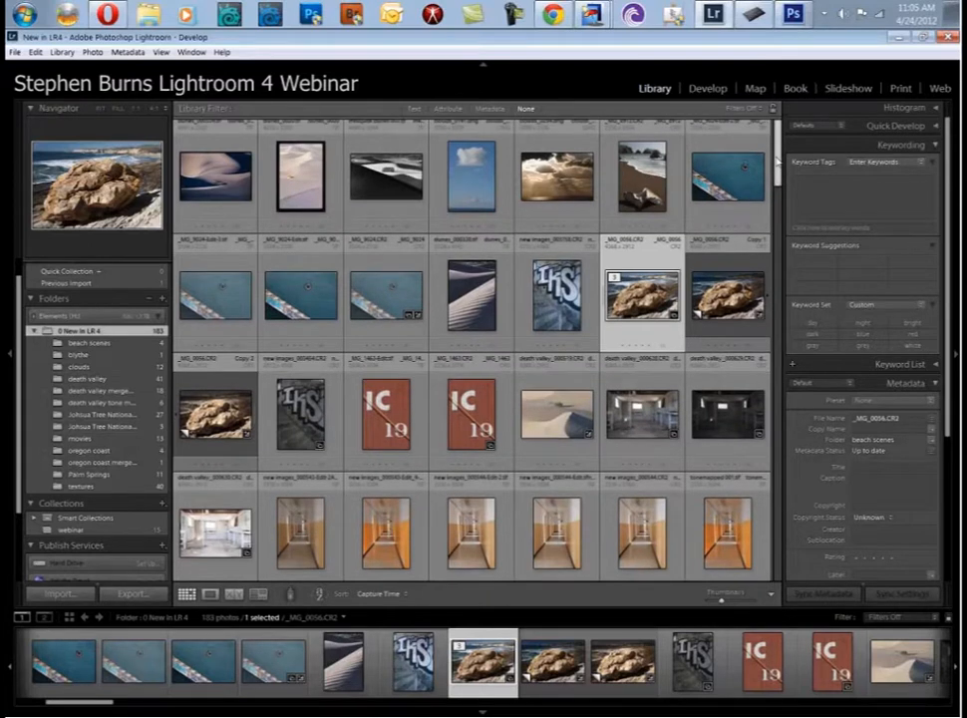
{"action": "scroll", "coordinate": [770, 156], "scroll_direction": "up", "scroll_amount": 1}
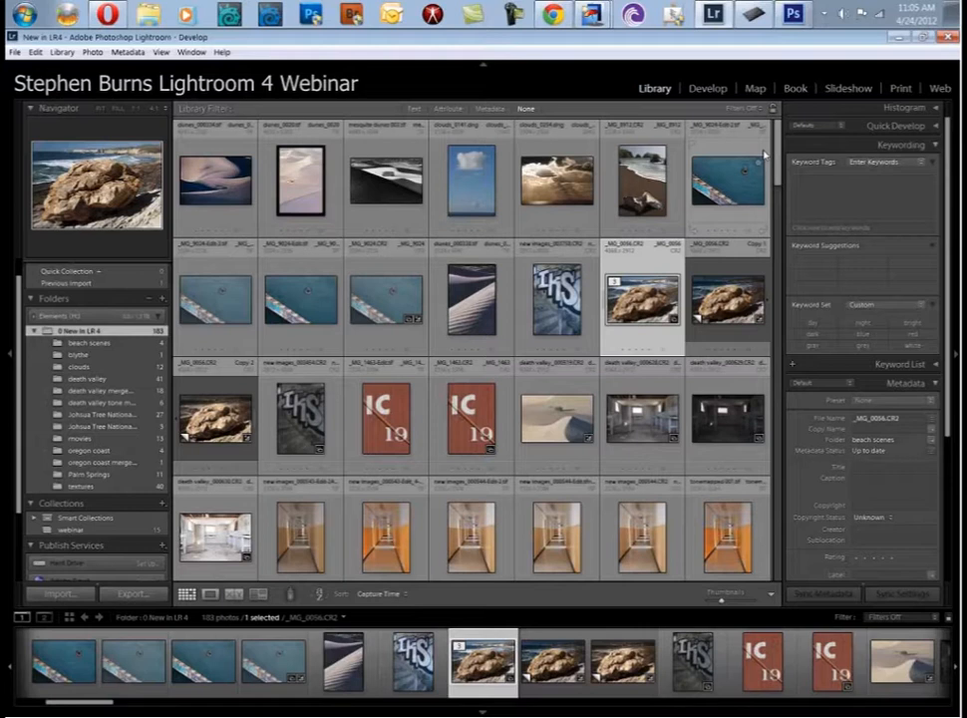
Review the recently opened catalogs again and choose New in LR4.lrcat.
{"action": "left_click", "coordinate": [15, 52]}
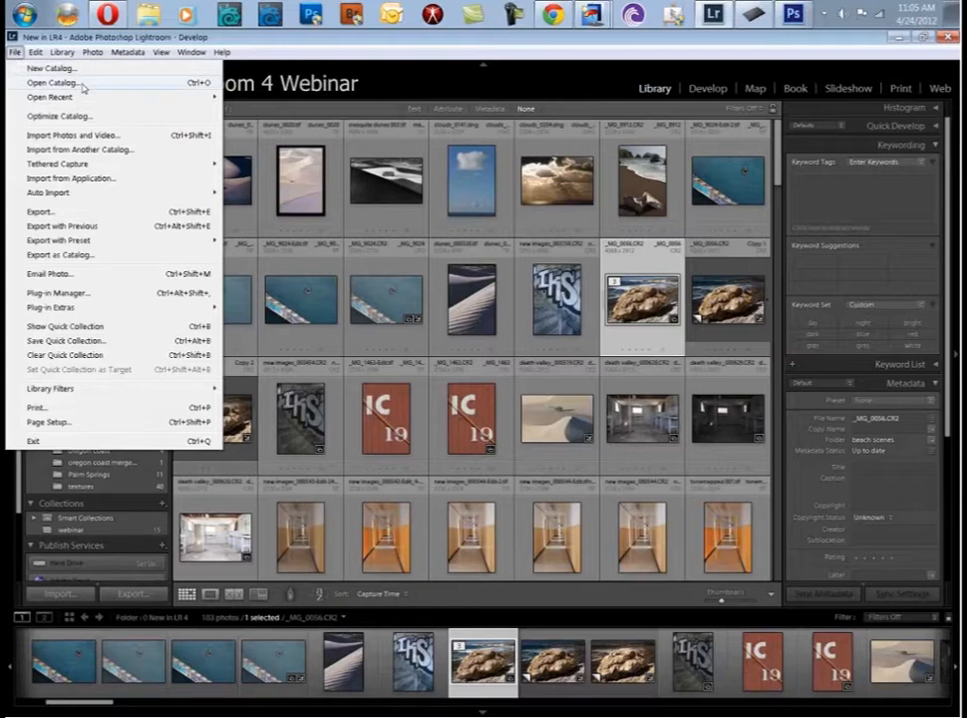
{"action": "mouse_move", "coordinate": [138, 100]}
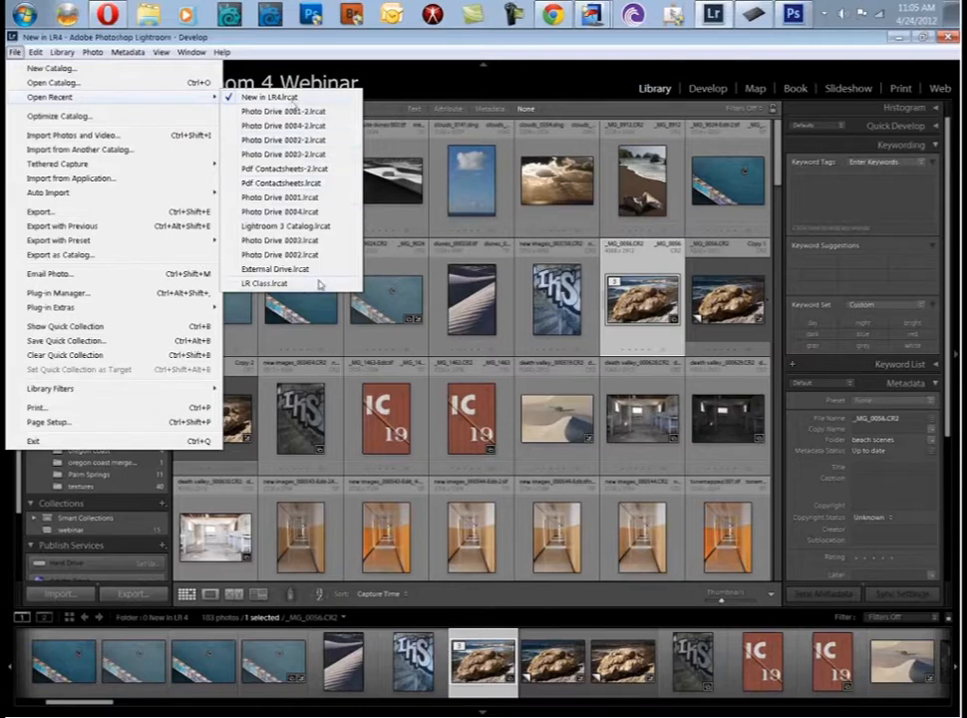
{"action": "left_click", "coordinate": [282, 98]}
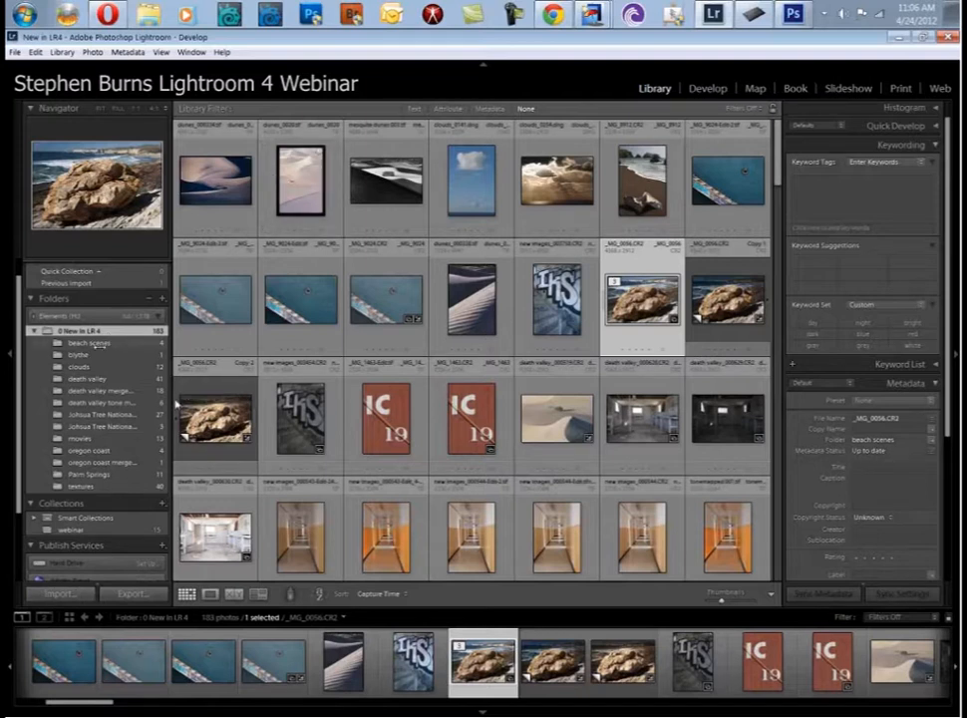
Browse the 0 New in LR 4 subfolders from beach scenes down to textures, followed by the webinar collection.
{"action": "left_click", "coordinate": [91, 342]}
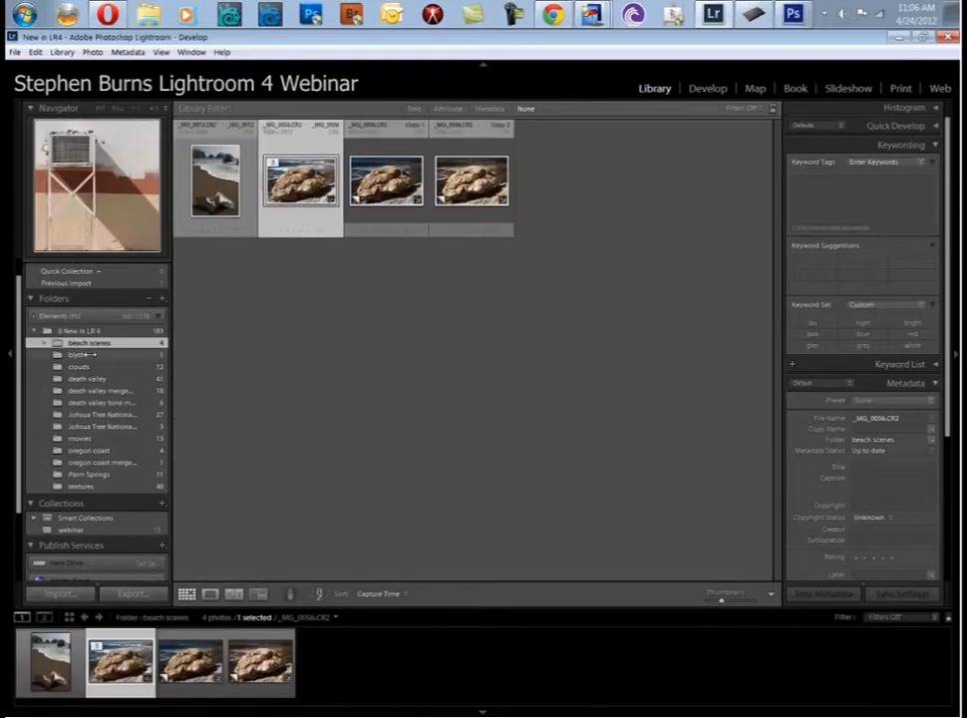
{"action": "left_click_drag", "start_coordinate": [90, 354], "coordinate": [86, 355]}
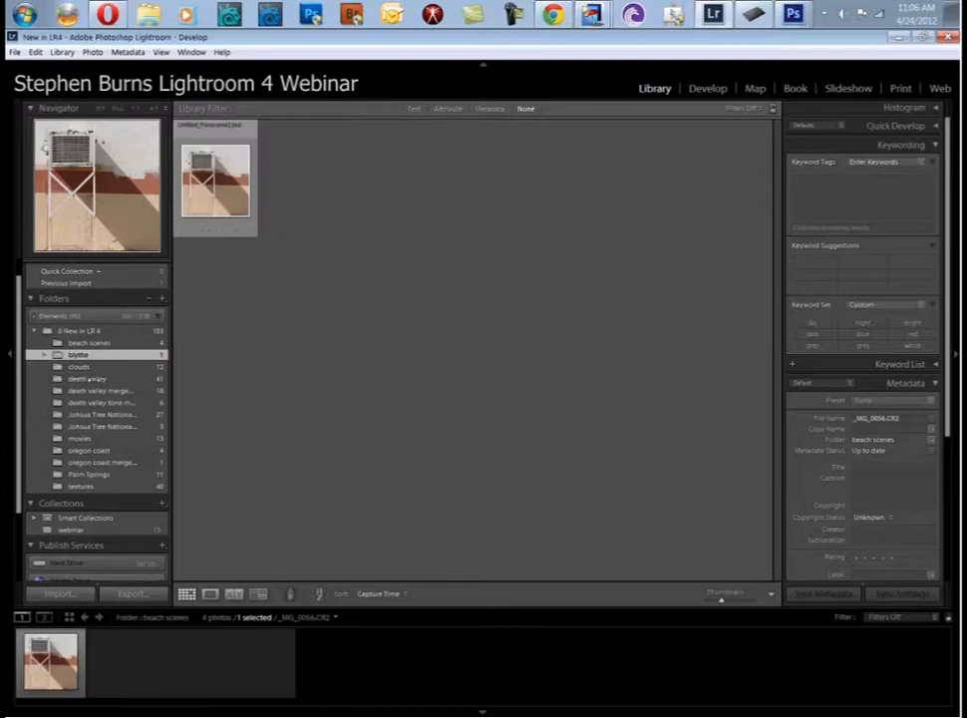
{"action": "left_click", "coordinate": [78, 367]}
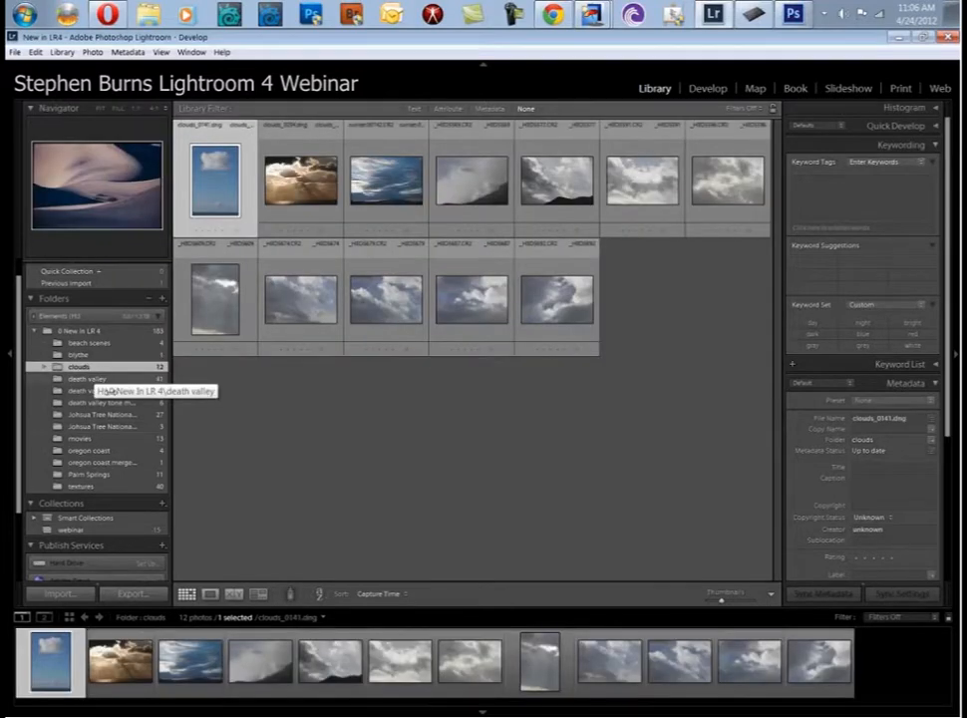
{"action": "left_click", "coordinate": [95, 402]}
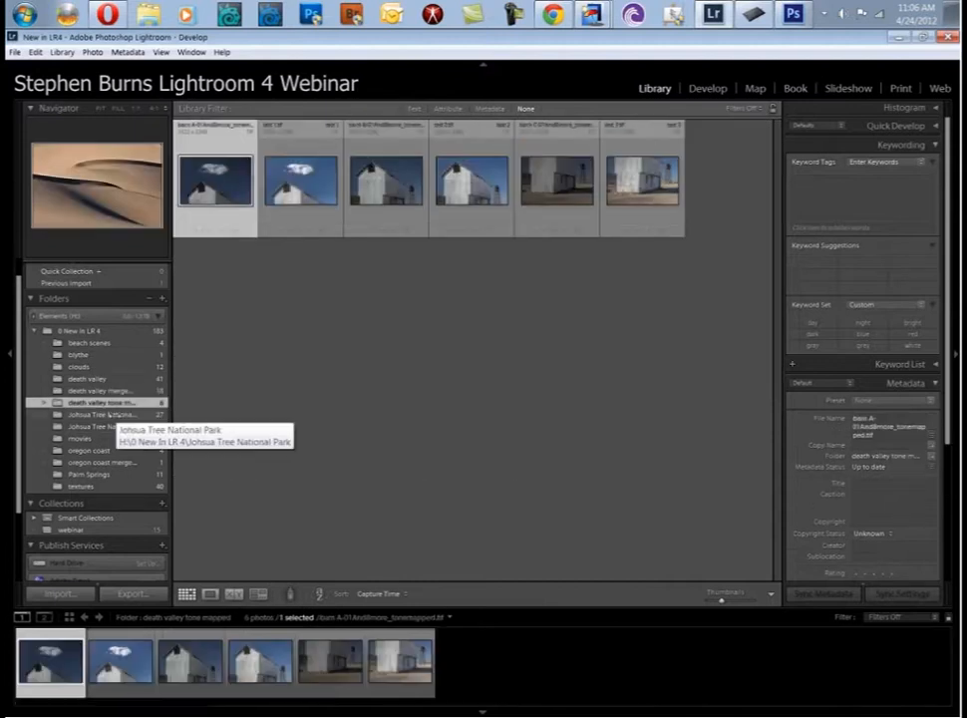
{"action": "left_click", "coordinate": [100, 426]}
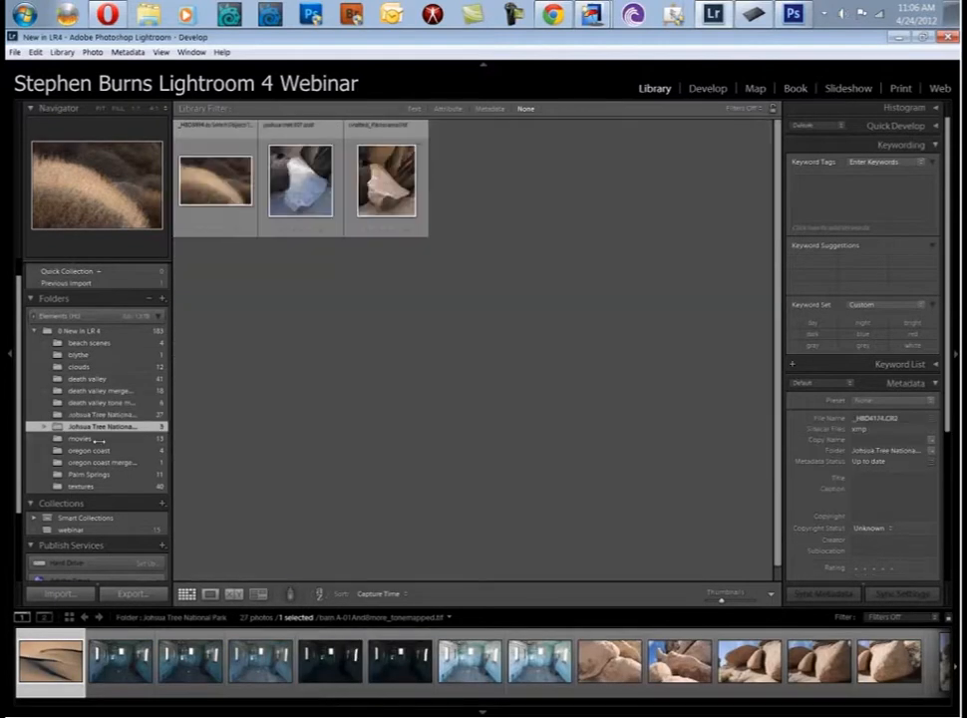
{"action": "left_click", "coordinate": [95, 449]}
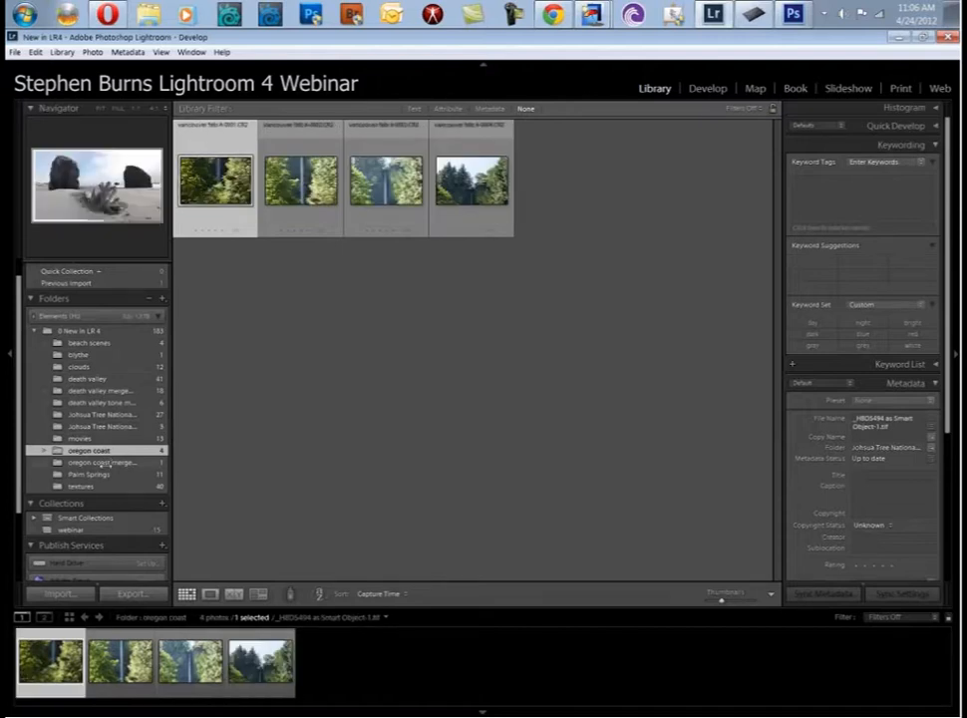
{"action": "left_click", "coordinate": [100, 475]}
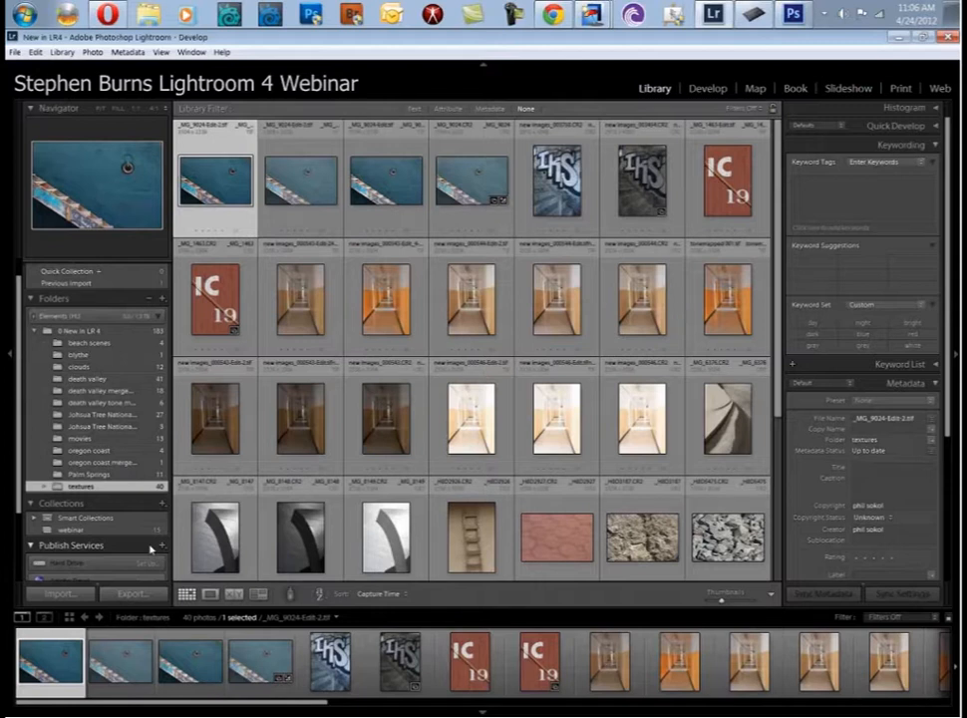
{"action": "left_click", "coordinate": [125, 534]}
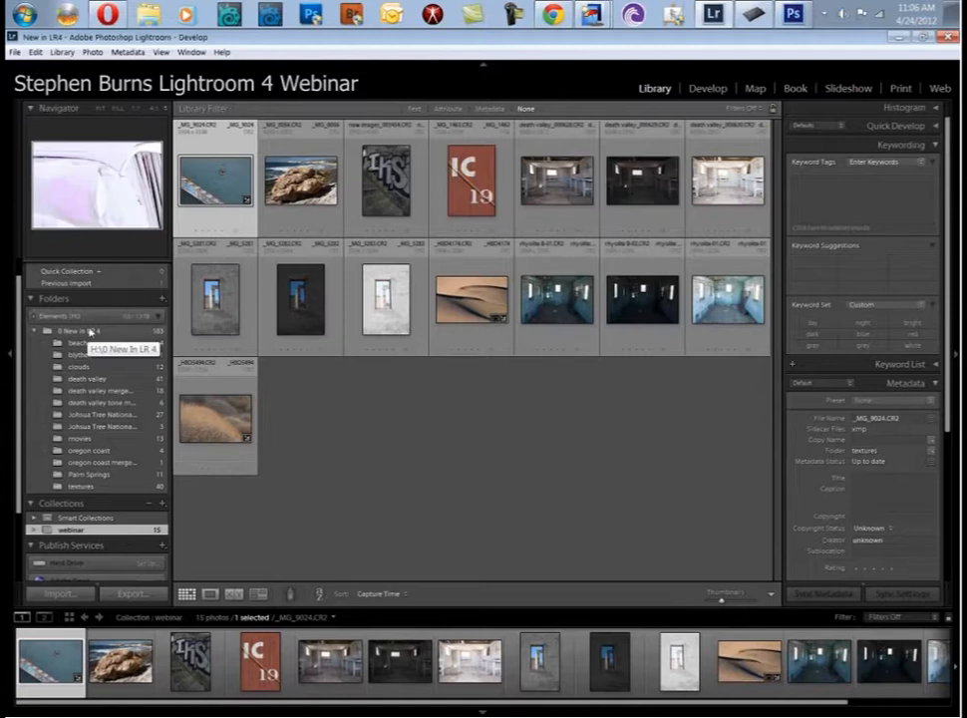
Return to the complete 0 New in LR 4 folder and look through its thumbnails.
{"action": "left_click", "coordinate": [90, 332]}
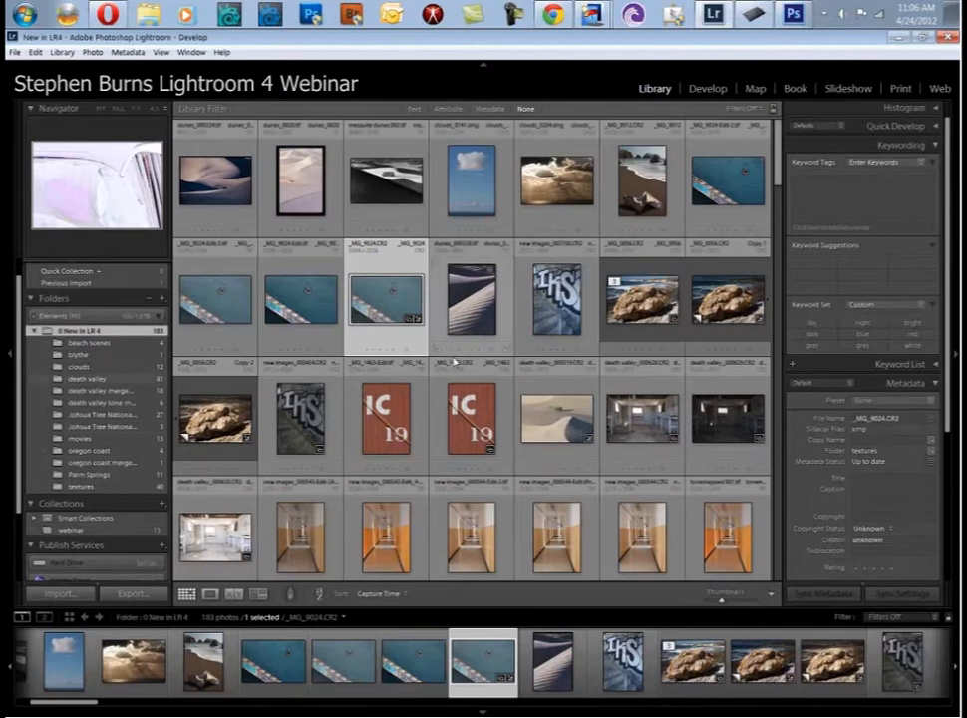
{"action": "scroll", "coordinate": [452, 310], "scroll_direction": "down", "scroll_amount": 2}
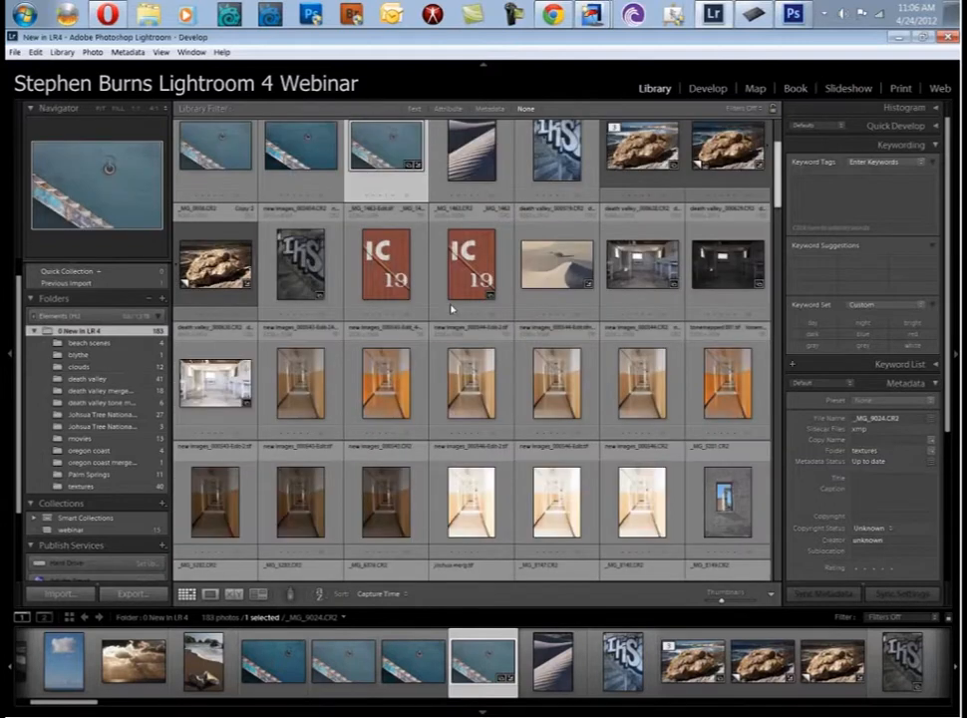
{"action": "scroll", "coordinate": [451, 310], "scroll_direction": "down", "scroll_amount": 1}
Select the IKS graffiti, left IC 19 and orange hallway photos together, and open the new-collection settings without creating a collection.
{"action": "left_click", "coordinate": [389, 239]}
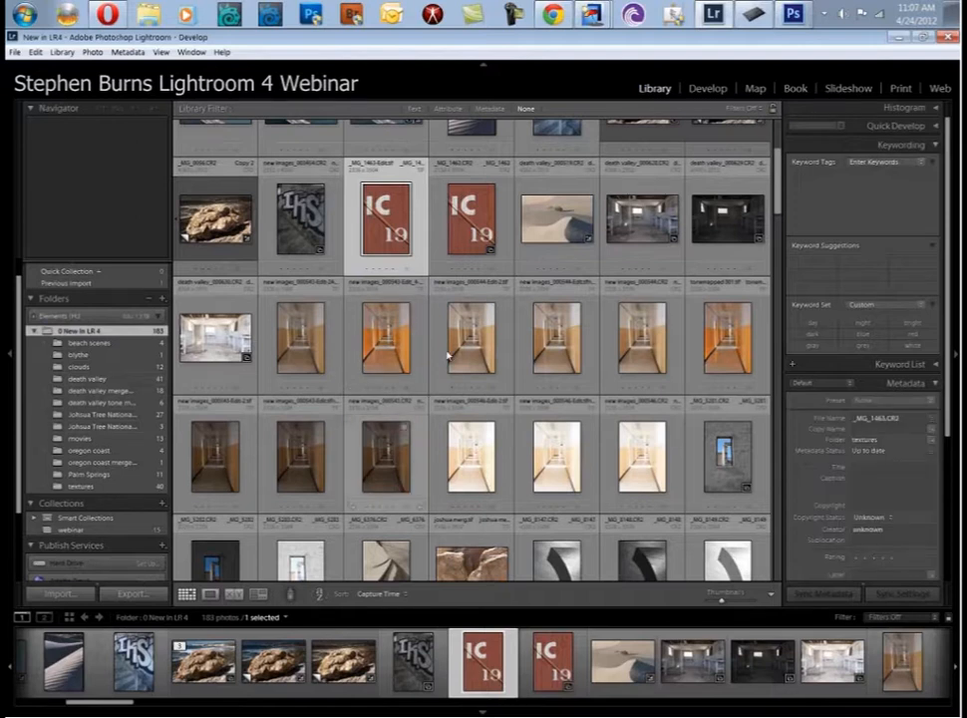
{"action": "key", "text": "Right"}
{"action": "left_click", "coordinate": [301, 339]}
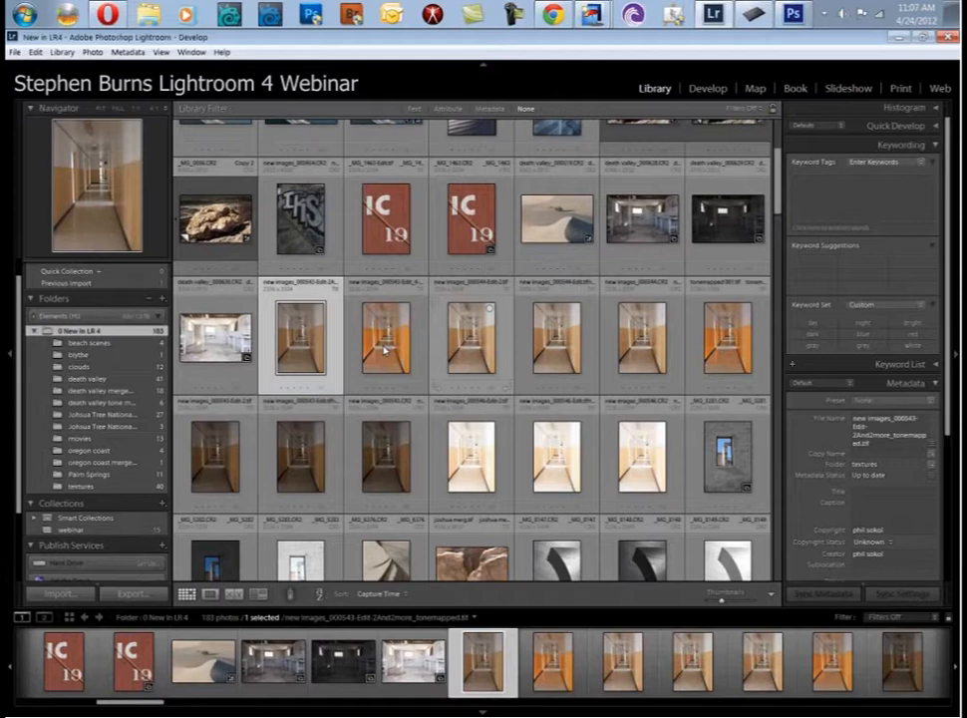
{"action": "left_click", "coordinate": [386, 349], "text": "ctrl"}
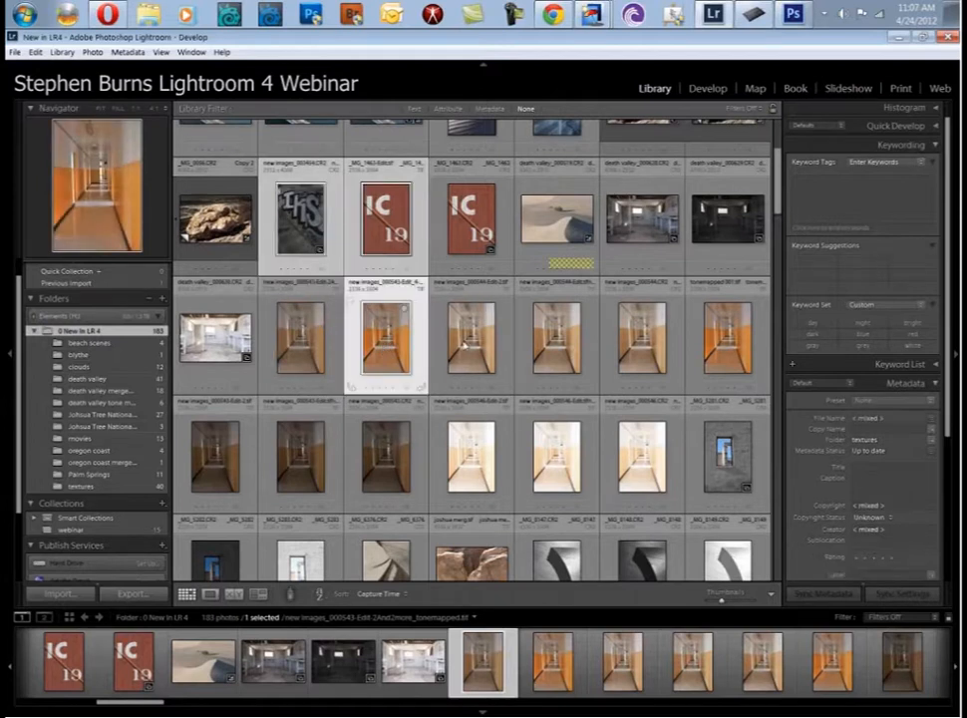
{"action": "key", "text": "ctrl+n"}
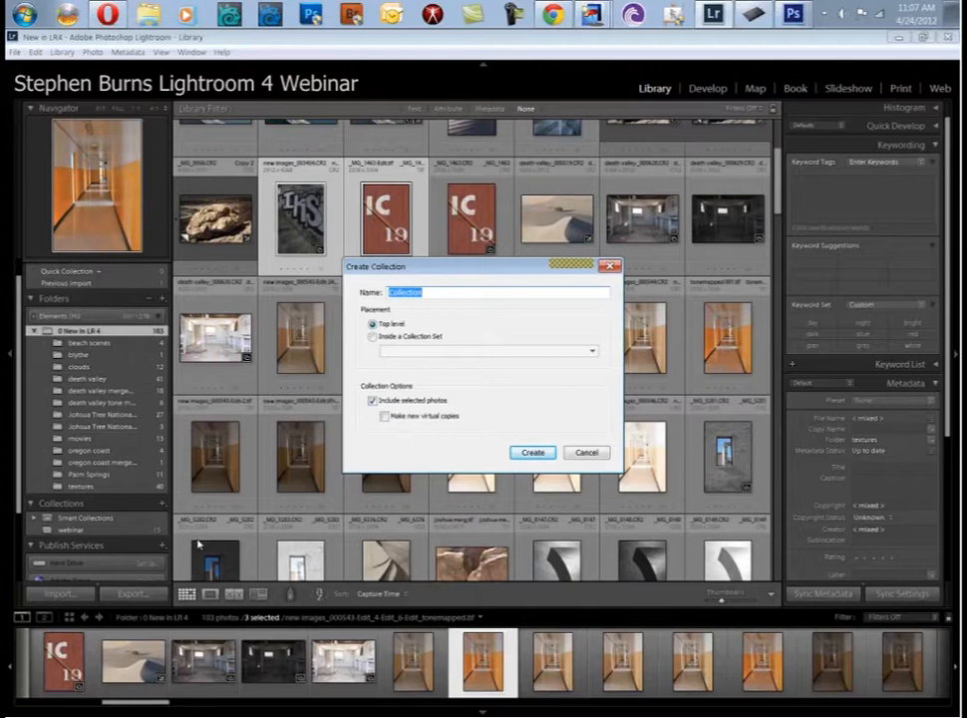
{"action": "left_click", "coordinate": [587, 453]}
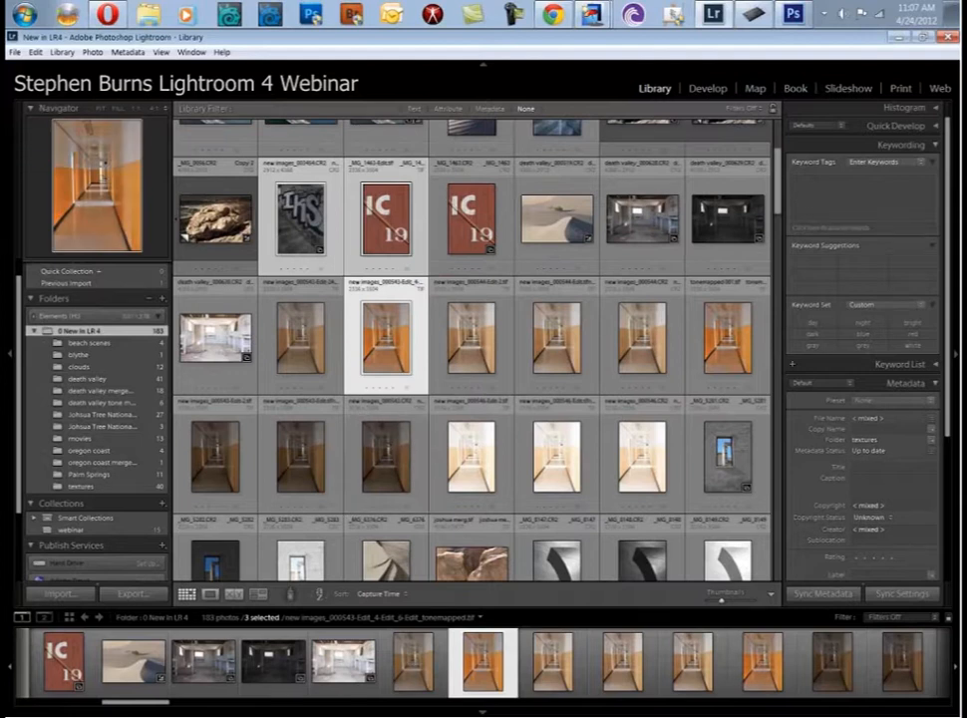
Add the three selected photos to the webinar collection and display that collection.
{"action": "left_click", "coordinate": [289, 195]}
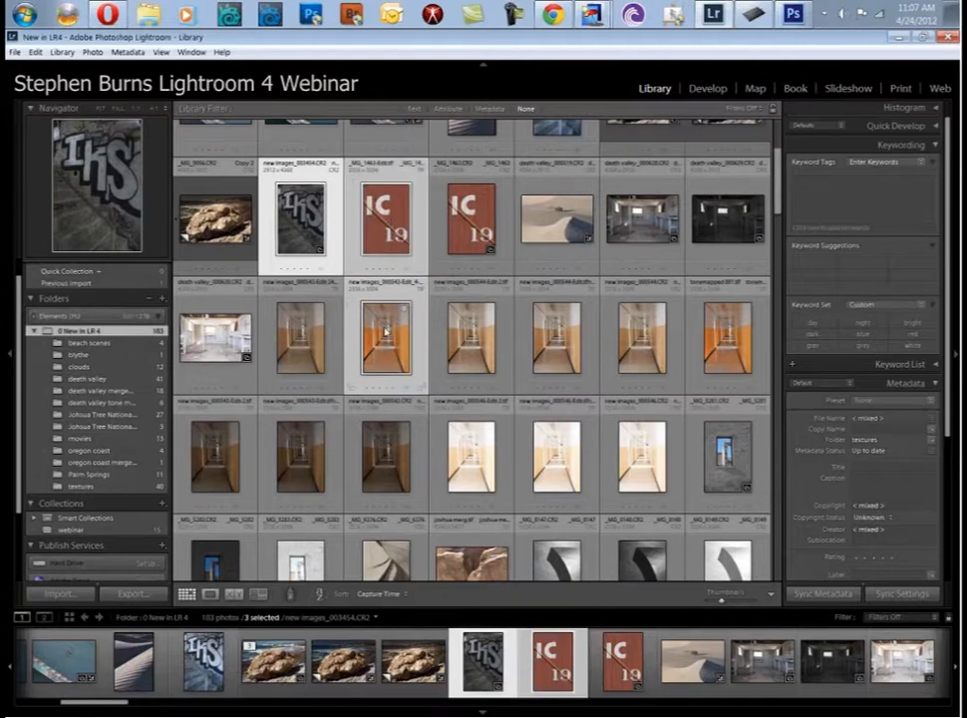
{"action": "left_click_drag", "start_coordinate": [386, 337], "coordinate": [110, 532]}
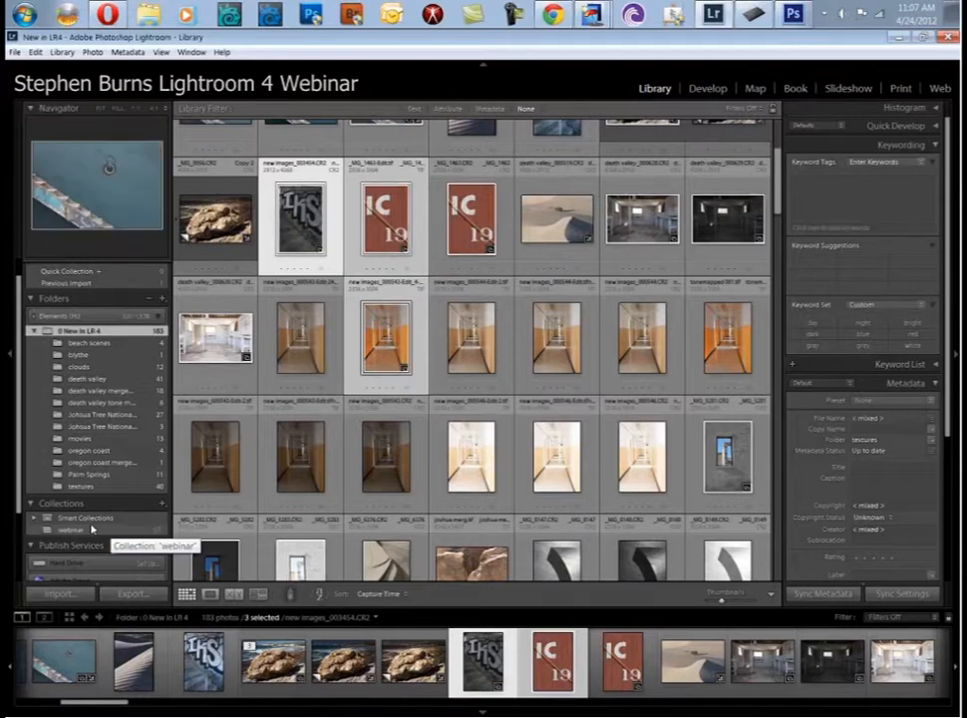
{"action": "left_click", "coordinate": [79, 532]}
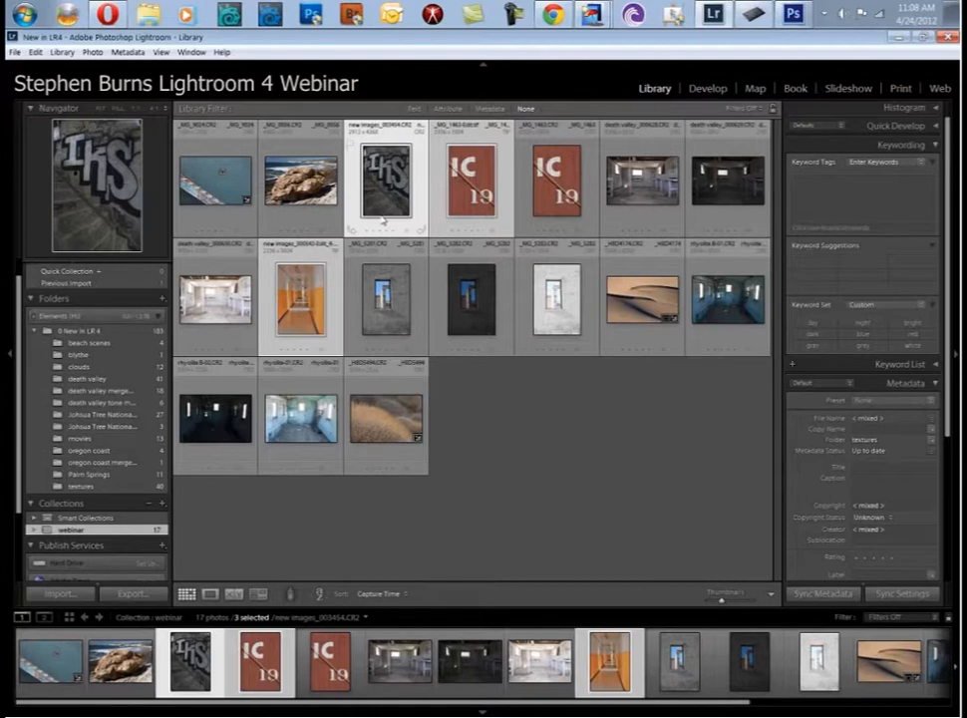
Enlarge the coastal rock photo _MG_0056.CR2 from the webinar collection and bring it into the Develop module.
{"action": "key", "text": "Left"}
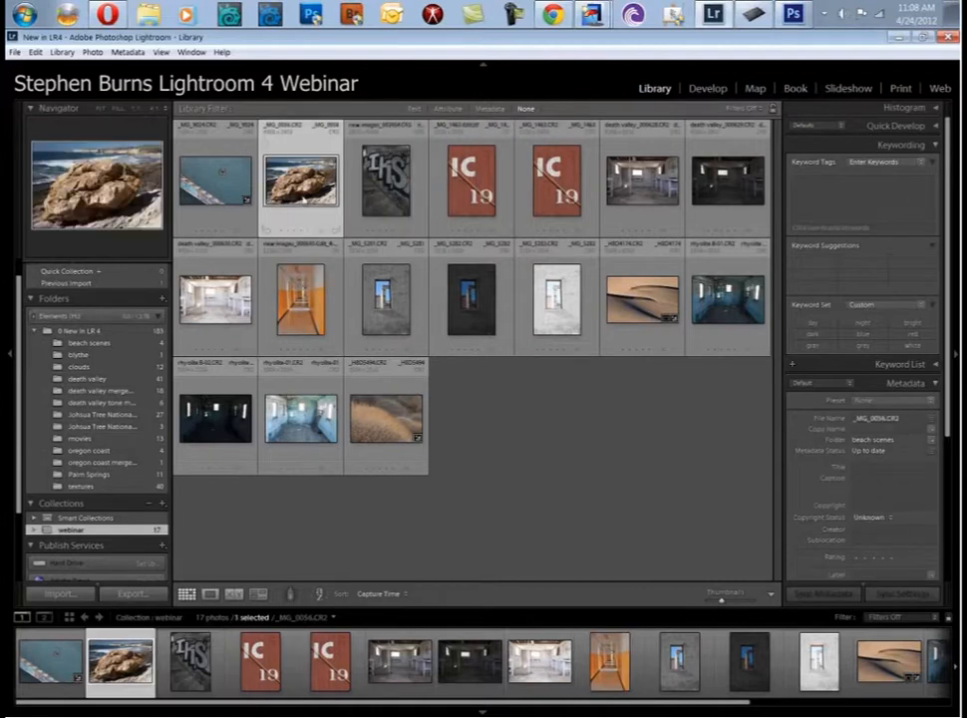
{"action": "double_click", "coordinate": [303, 200]}
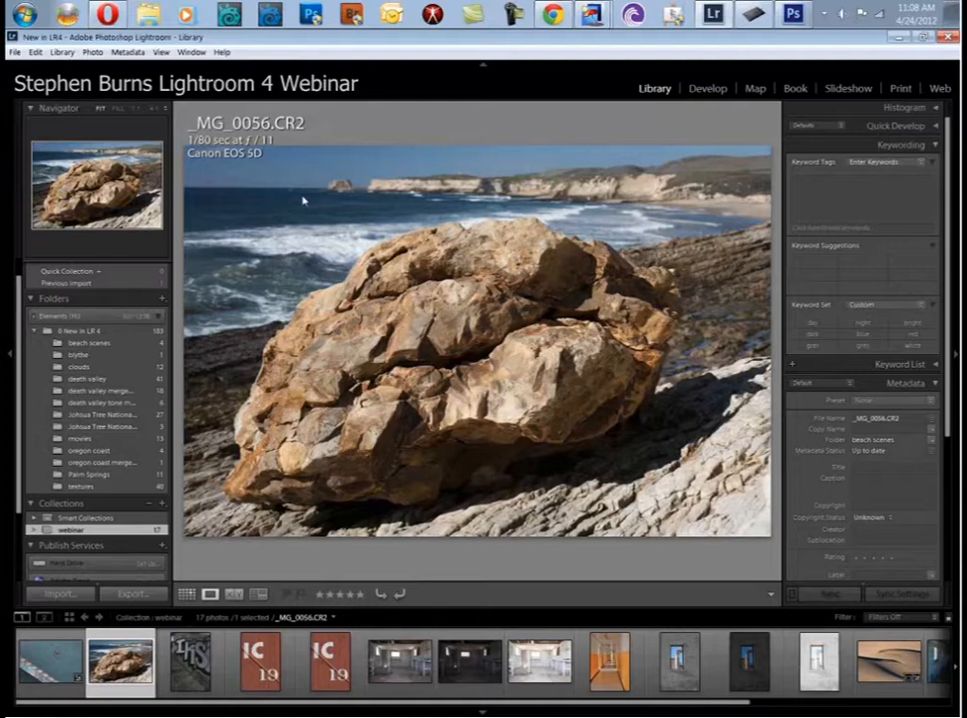
{"action": "left_click", "coordinate": [709, 89]}
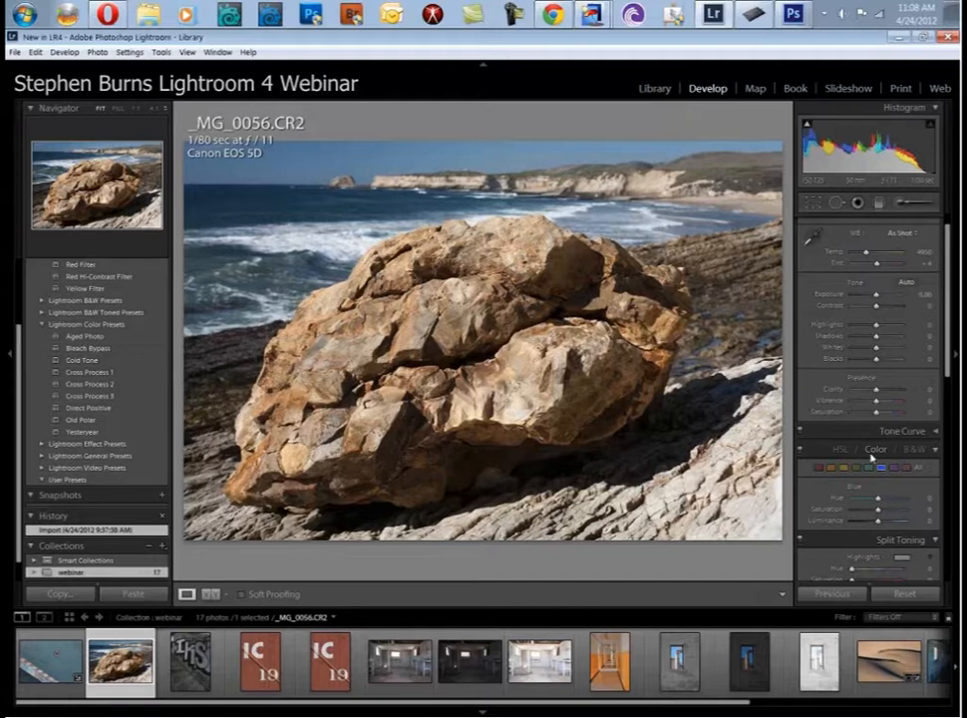
Apply the color presets Aged Photo, Bleach Bypass, Cold Tone, Cross Process 1 and Old Polar in turn, and collapse the Lightroom Color Presets group.
{"action": "scroll", "coordinate": [87, 300], "scroll_direction": "up", "scroll_amount": 4}
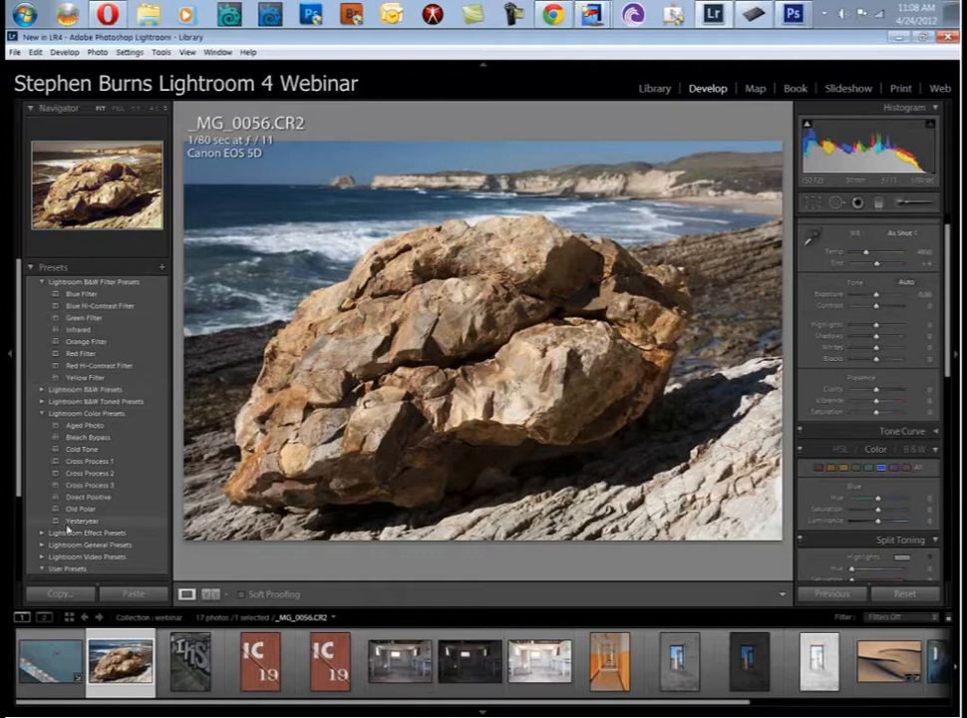
{"action": "scroll", "coordinate": [85, 459], "scroll_direction": "down", "scroll_amount": 2}
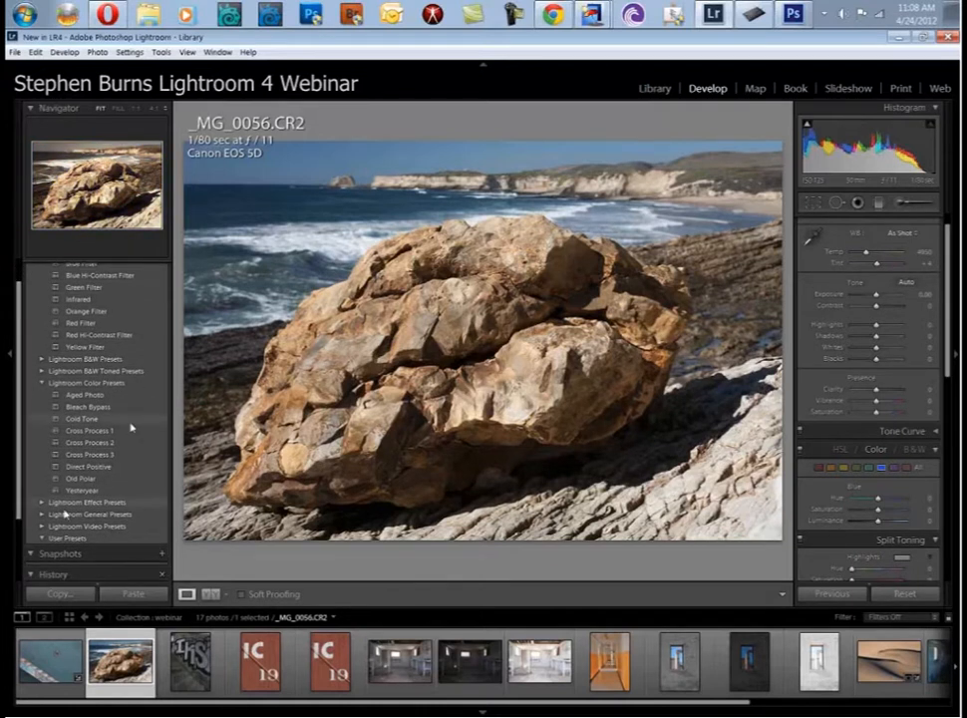
{"action": "left_click", "coordinate": [91, 395]}
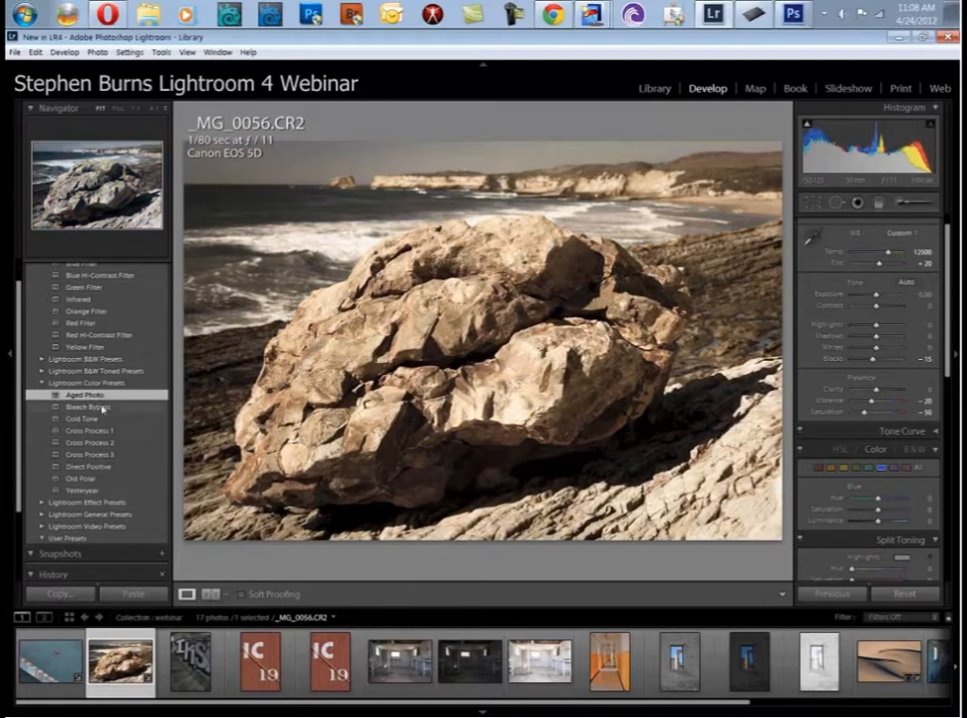
{"action": "left_click", "coordinate": [87, 407]}
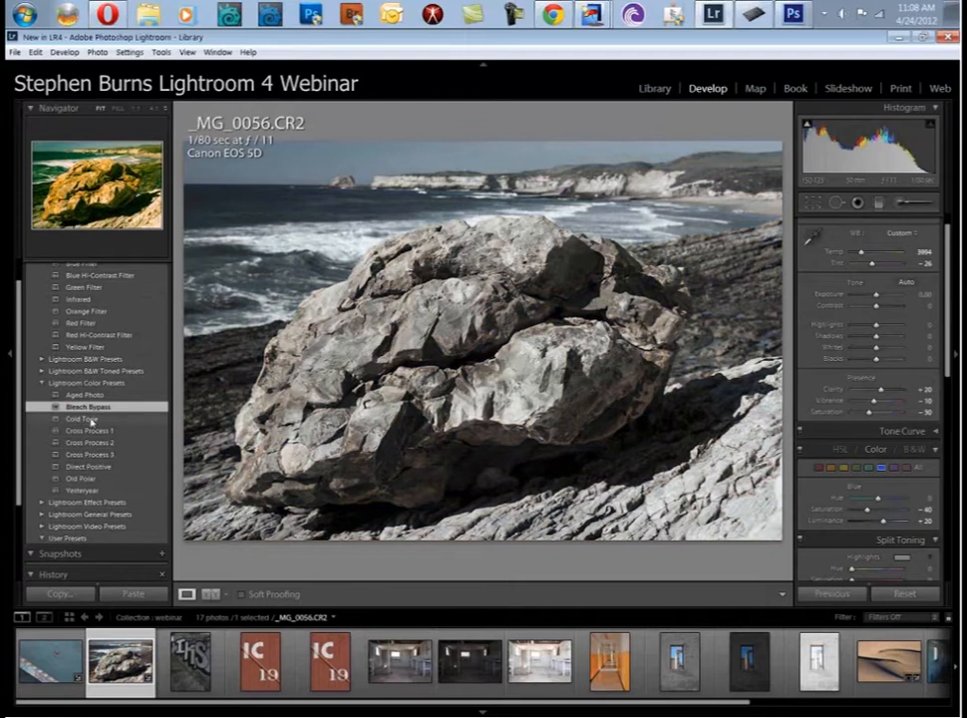
{"action": "left_click", "coordinate": [93, 420]}
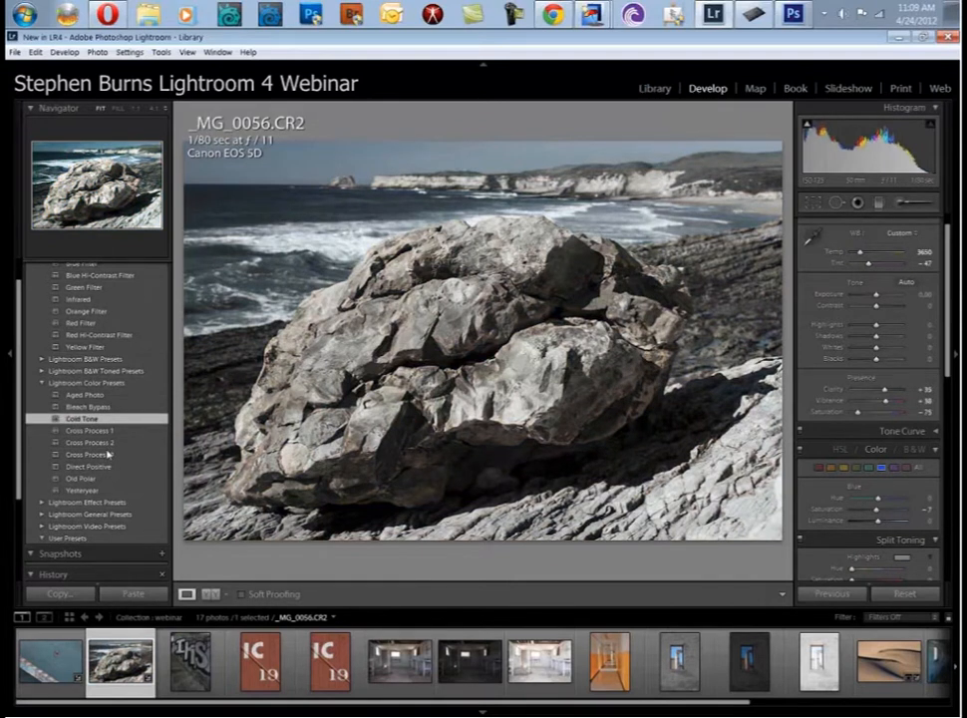
{"action": "left_click", "coordinate": [118, 432]}
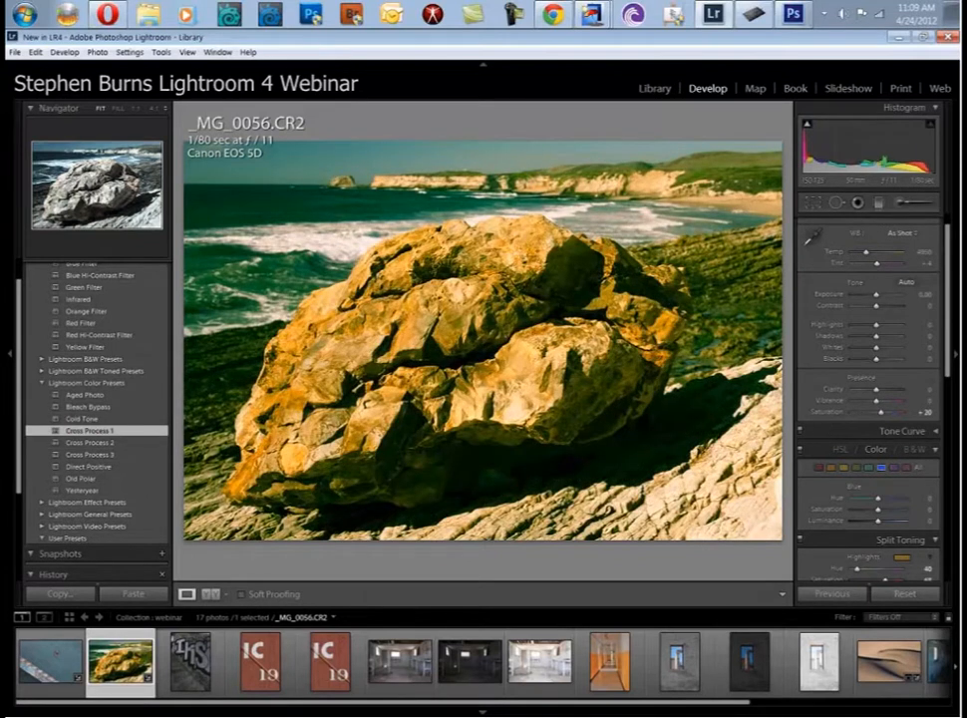
{"action": "left_click_drag", "start_coordinate": [20, 412], "coordinate": [22, 441]}
{"action": "left_click", "coordinate": [82, 460]}
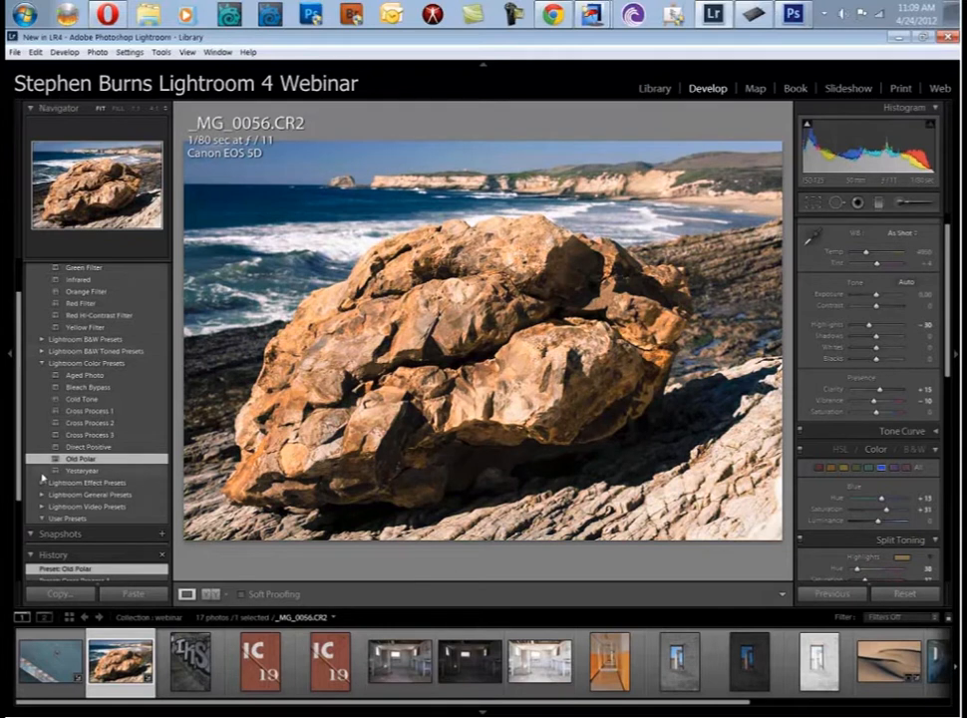
{"action": "mouse_move", "coordinate": [21, 386]}
{"action": "left_mouse_down"}
{"action": "mouse_move", "coordinate": [19, 456]}
{"action": "mouse_move", "coordinate": [20, 389]}
{"action": "left_mouse_up"}
{"action": "left_click", "coordinate": [42, 349]}
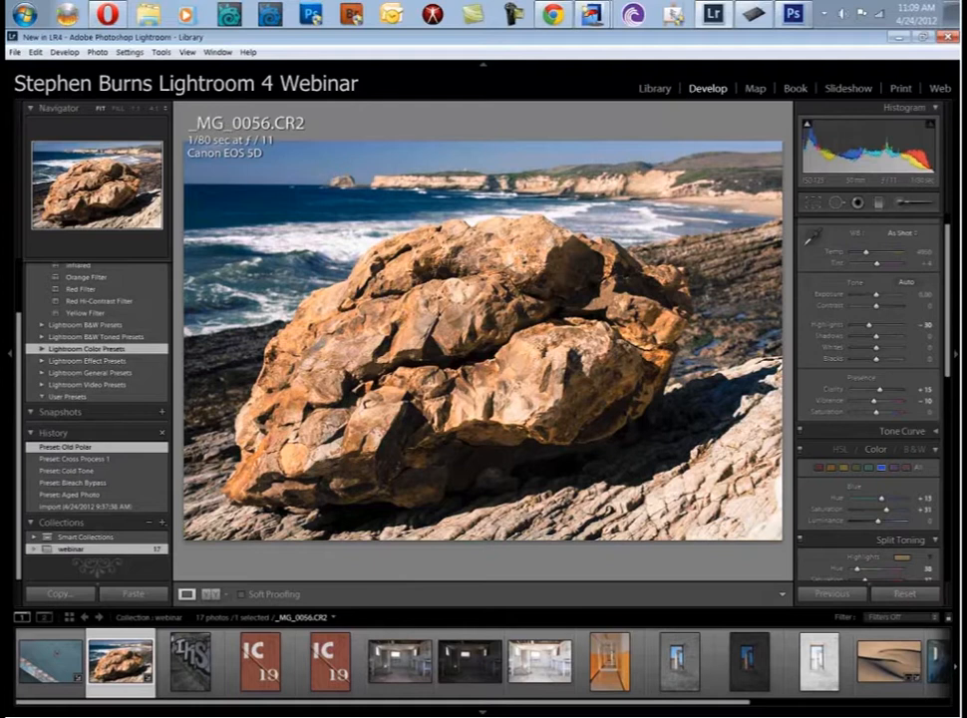
Apply the Grain - Heavy effect preset to the rock photo and inspect the grain at 1:1 magnification.
{"action": "left_click", "coordinate": [42, 361]}
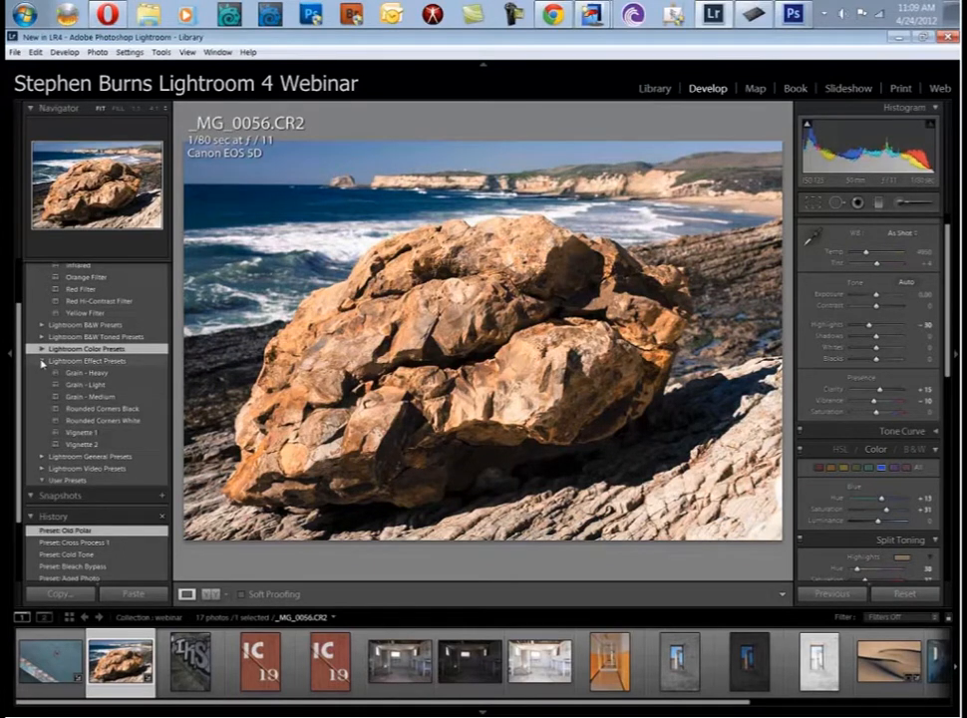
{"action": "left_click", "coordinate": [85, 373]}
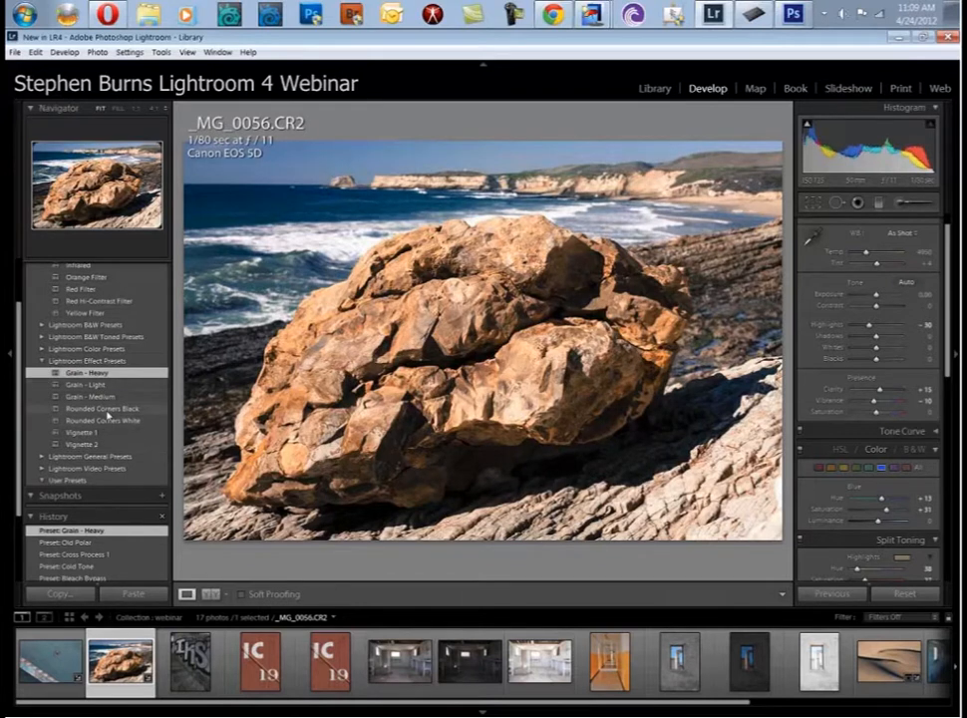
{"action": "left_click", "coordinate": [623, 468]}
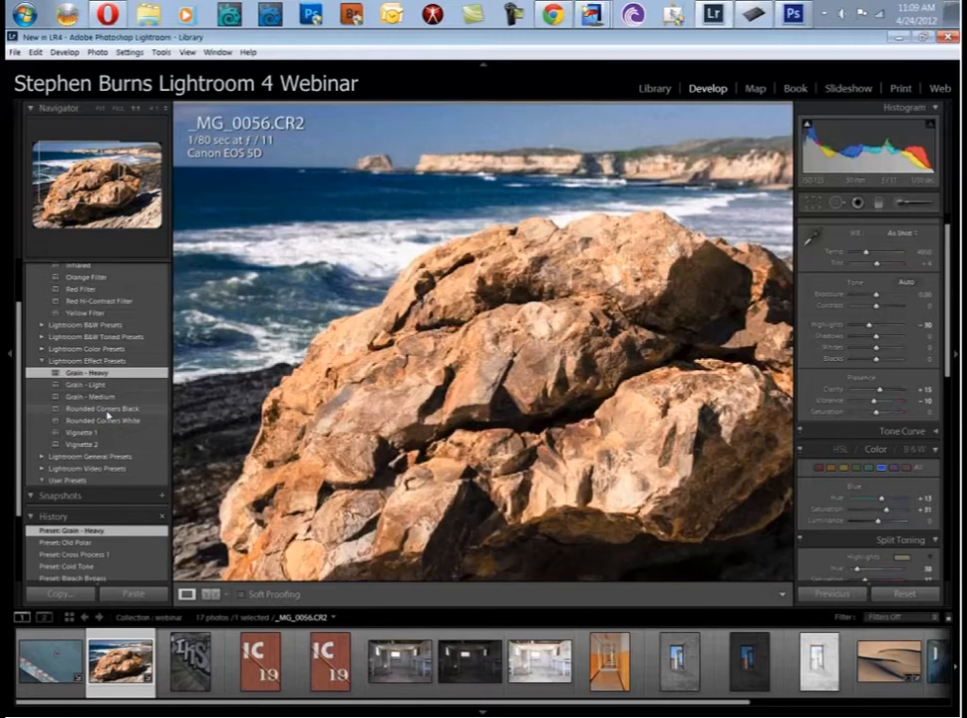
{"action": "left_click", "coordinate": [546, 395]}
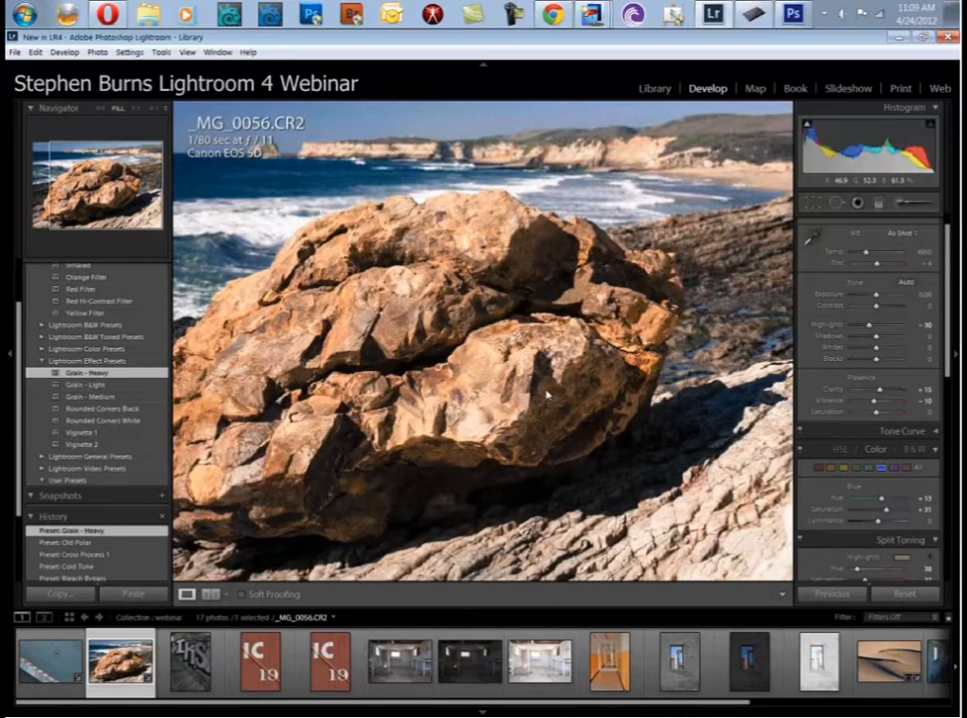
{"action": "left_click", "coordinate": [541, 313]}
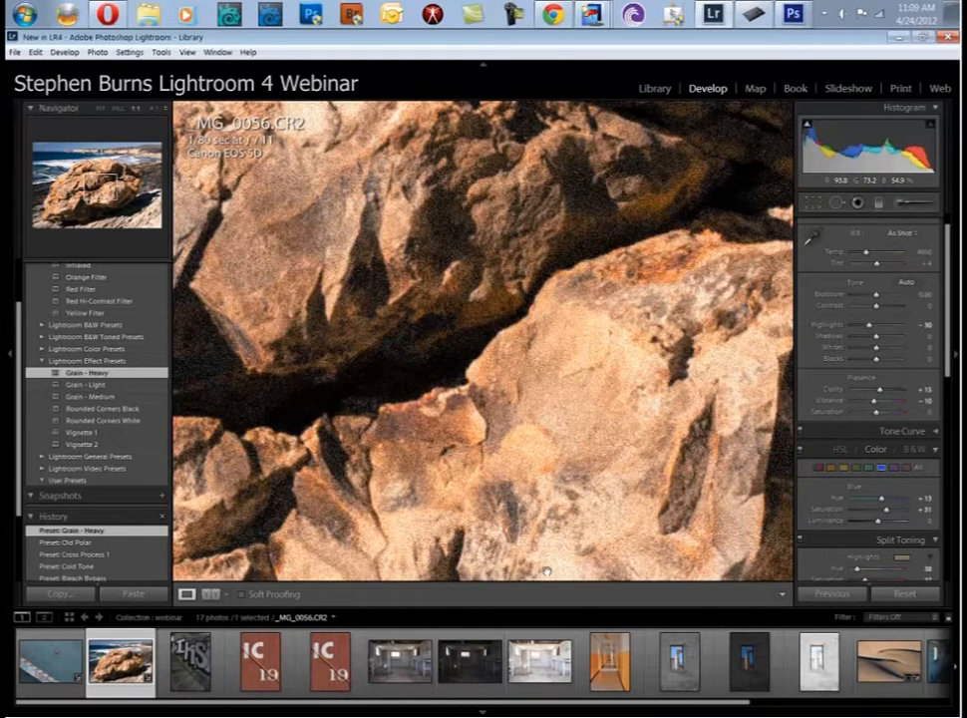
{"action": "left_click_drag", "start_coordinate": [510, 231], "coordinate": [567, 571]}
{"action": "left_click", "coordinate": [568, 283]}
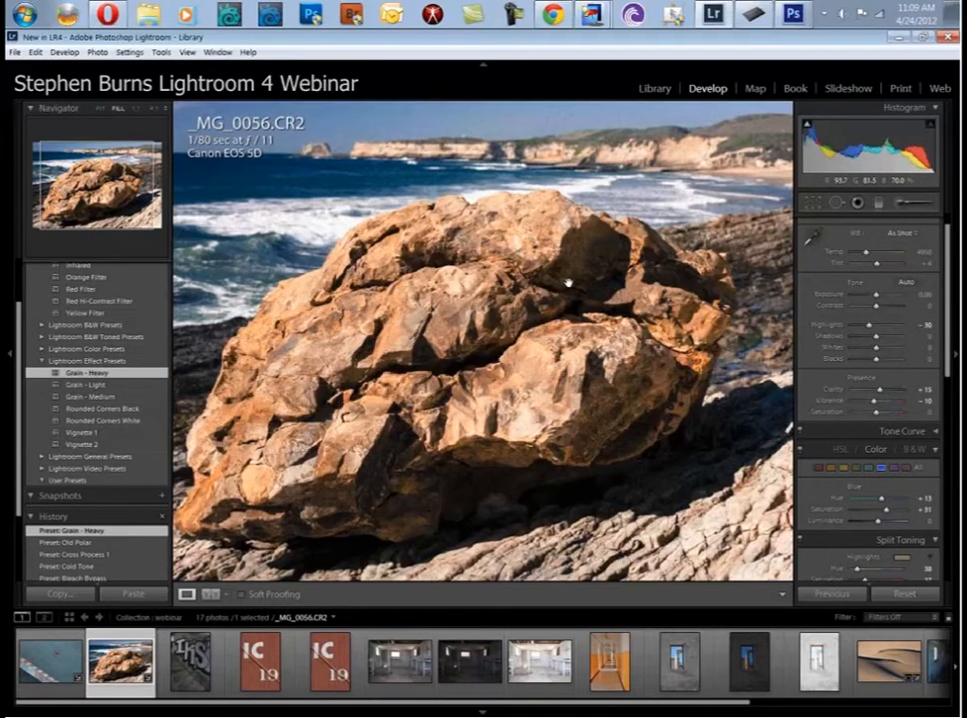
Apply the effect presets Rounded Corners Black, Rounded Corners White, Vignette 1 and Vignette 2 in turn, and collapse their group.
{"action": "left_click", "coordinate": [126, 409]}
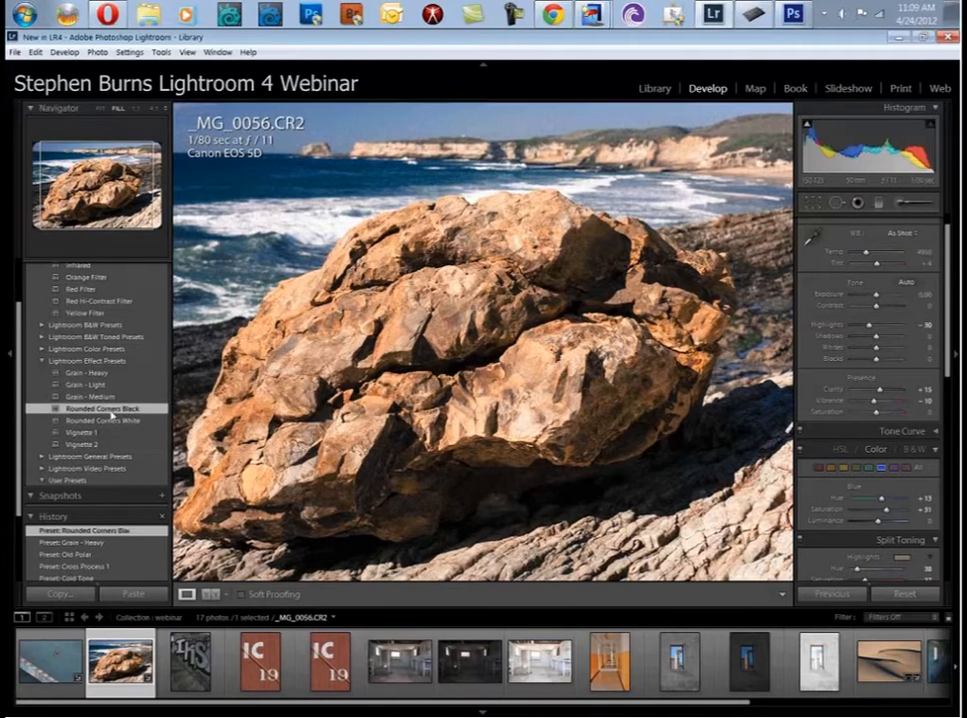
{"action": "left_click", "coordinate": [126, 421]}
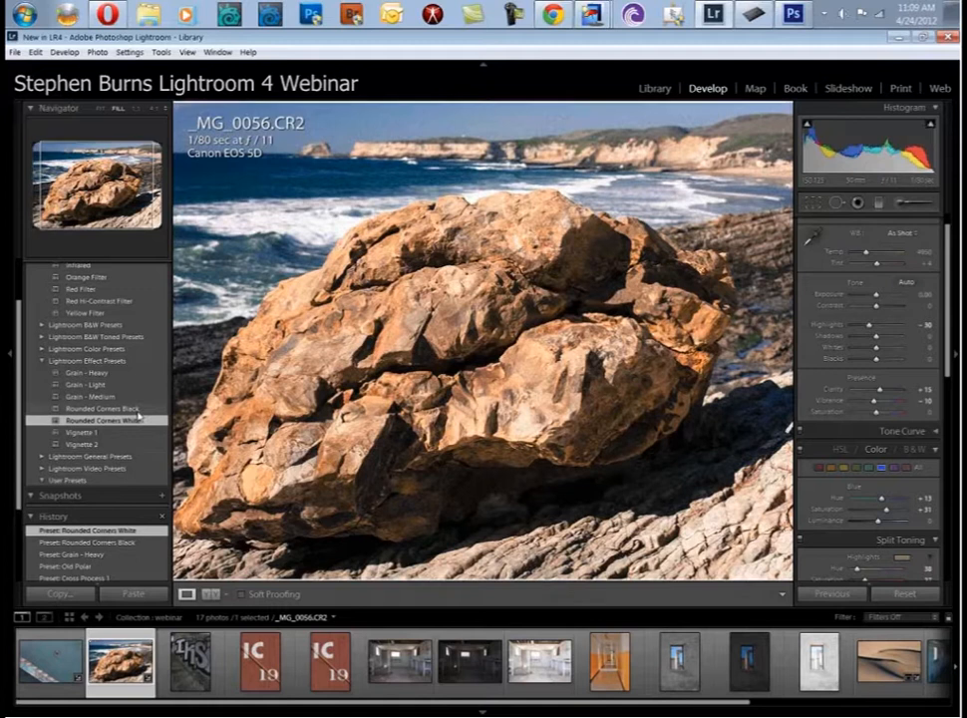
{"action": "left_click", "coordinate": [85, 432]}
{"action": "left_click", "coordinate": [86, 444]}
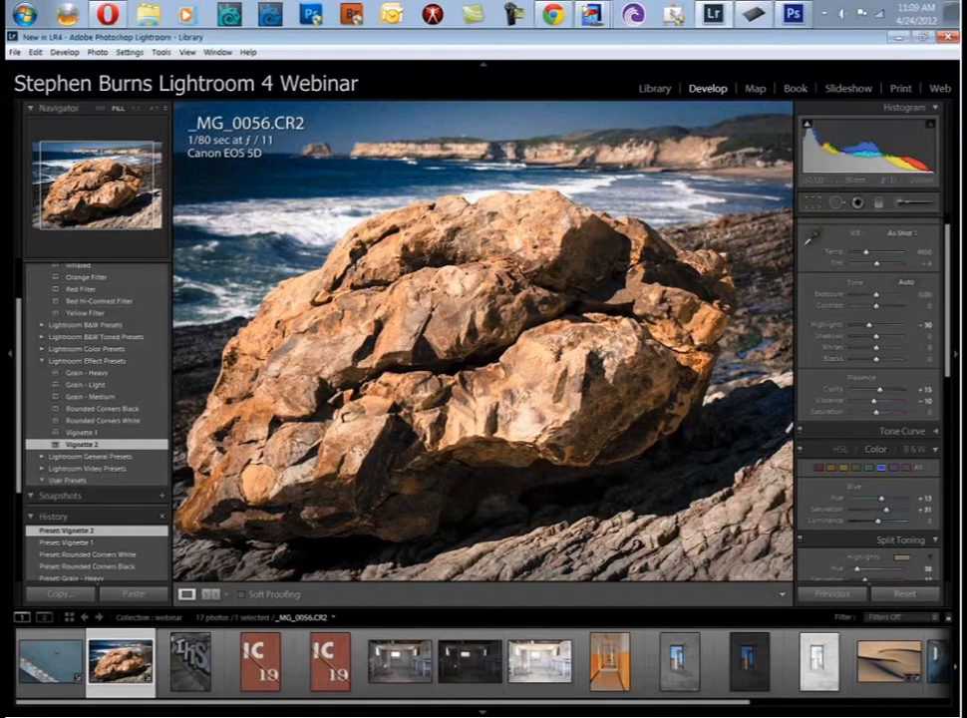
{"action": "left_click", "coordinate": [41, 360]}
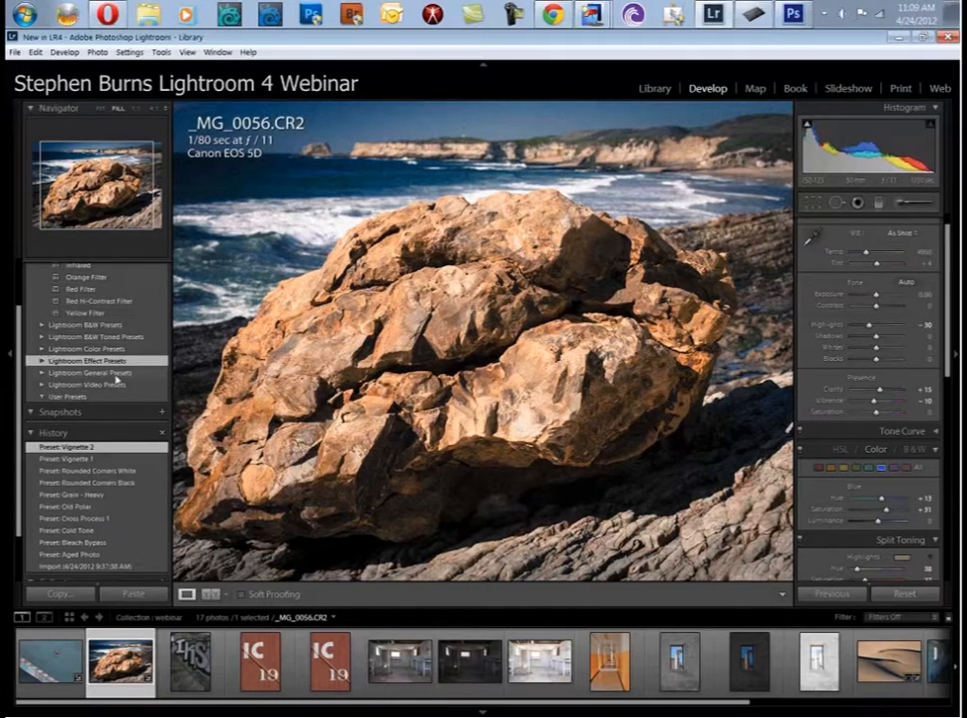
Apply the general presets Punch, Sharpen - Faces and Auto Tone in turn to the rock photo, and collapse the Lightroom General Presets group.
{"action": "left_click", "coordinate": [115, 374]}
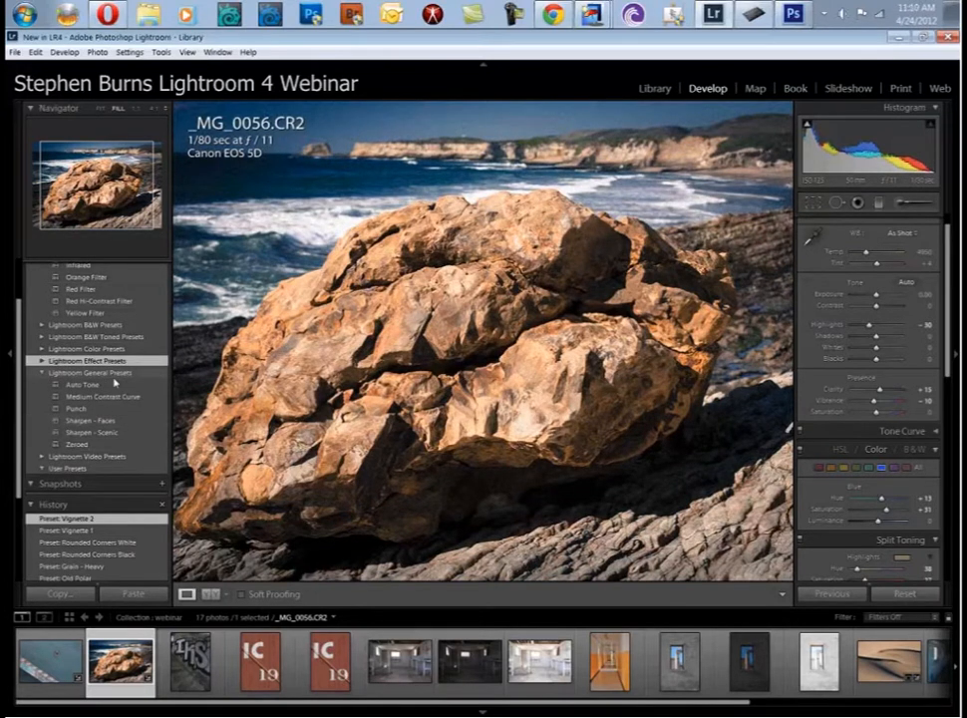
{"action": "left_click", "coordinate": [77, 409]}
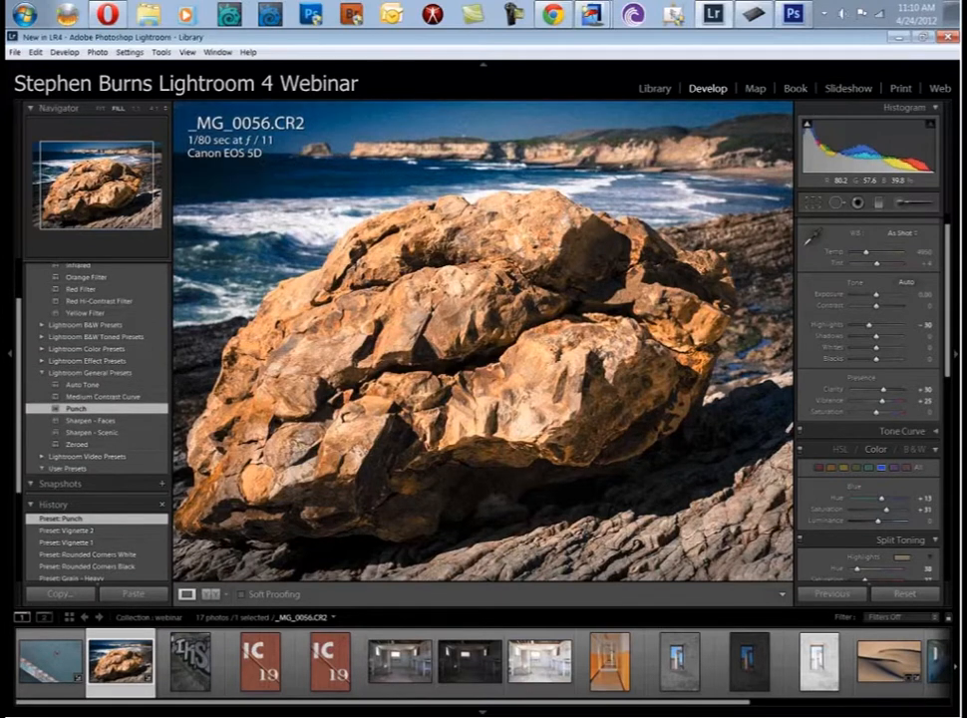
{"action": "left_click", "coordinate": [104, 423]}
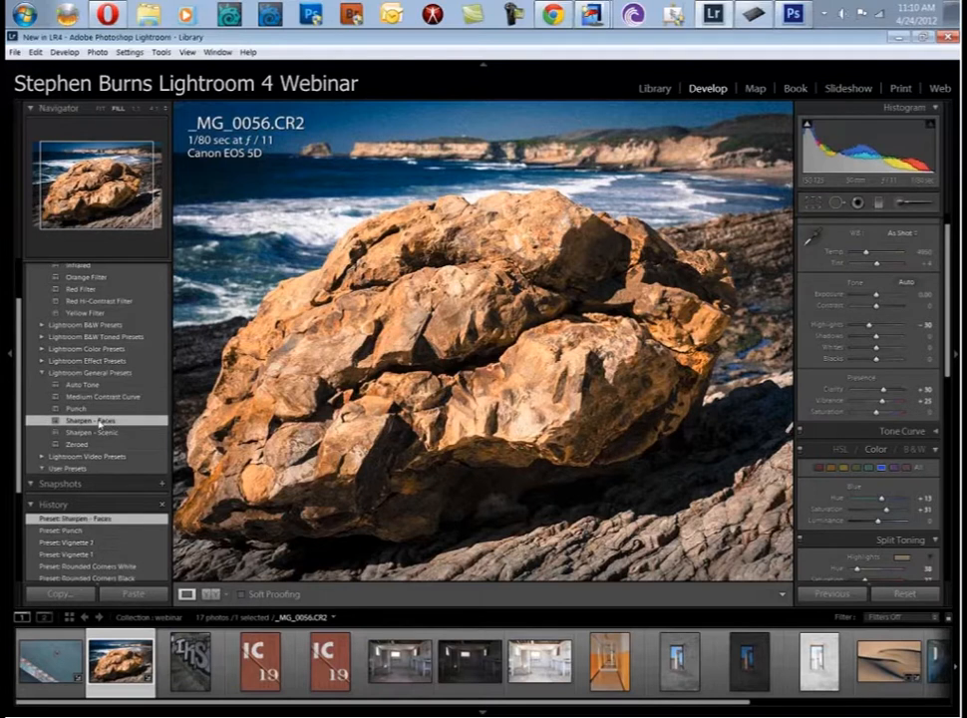
{"action": "left_click", "coordinate": [88, 385]}
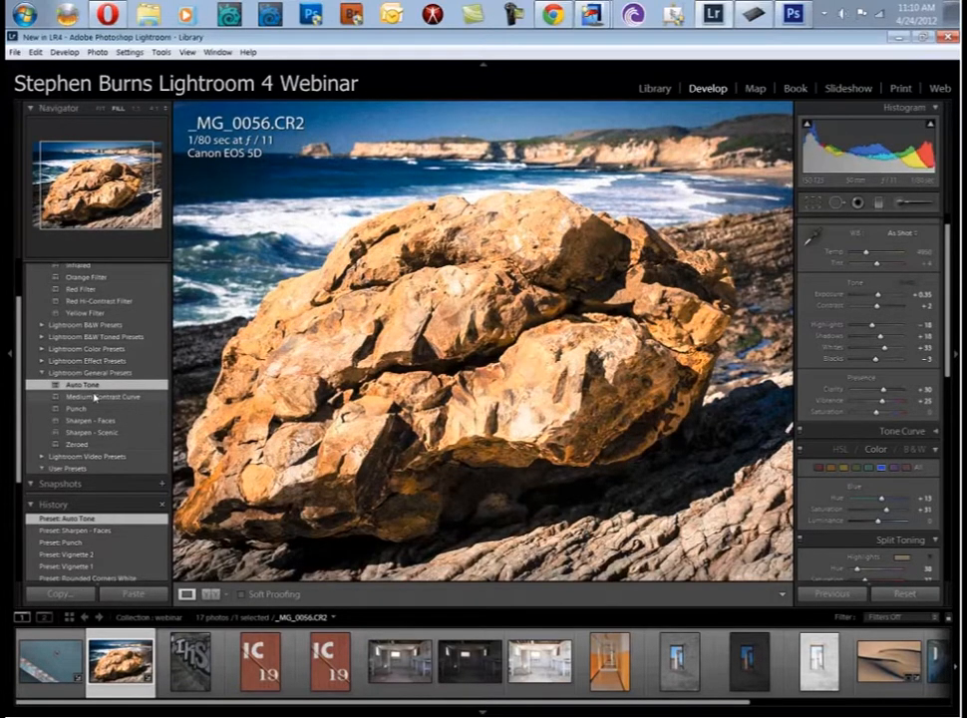
{"action": "left_click", "coordinate": [89, 371]}
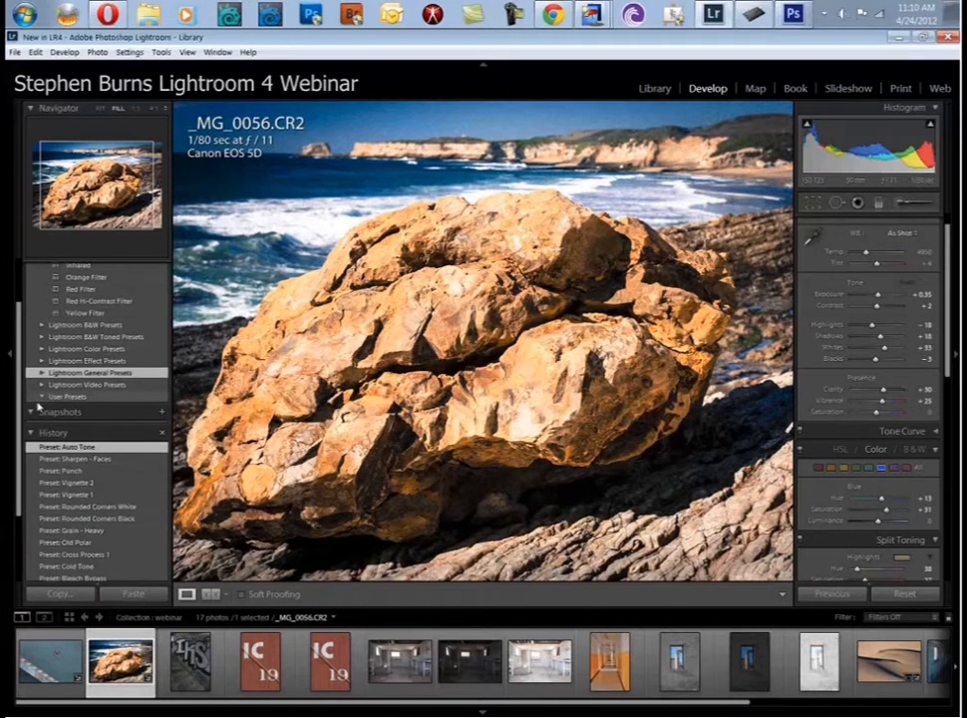
{"action": "left_click_drag", "start_coordinate": [18, 421], "coordinate": [13, 352]}
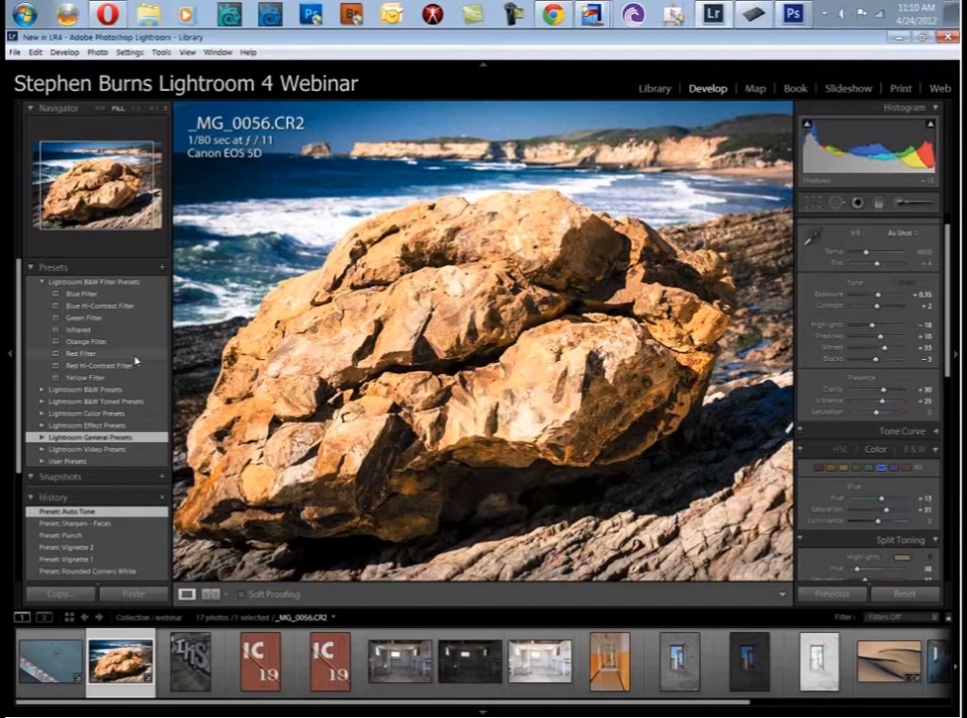
Reset all Develop adjustments on the rock photo to return it to its original settings.
{"action": "left_click", "coordinate": [903, 594]}
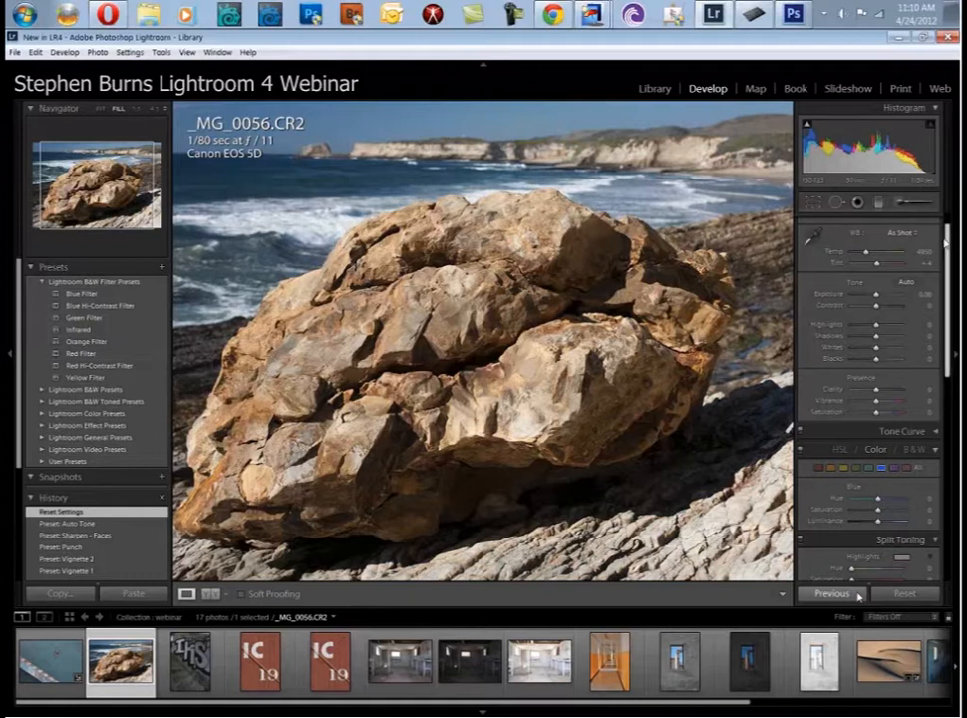
{"action": "scroll", "coordinate": [944, 252], "scroll_direction": "down", "scroll_amount": 1}
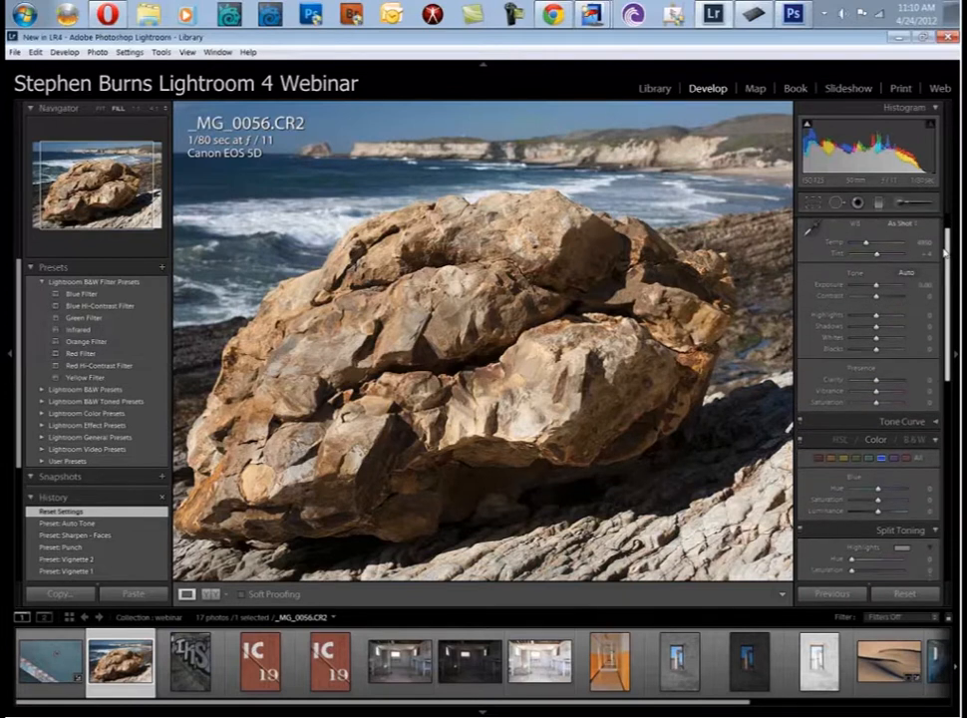
{"action": "scroll", "coordinate": [944, 252], "scroll_direction": "up", "scroll_amount": 1}
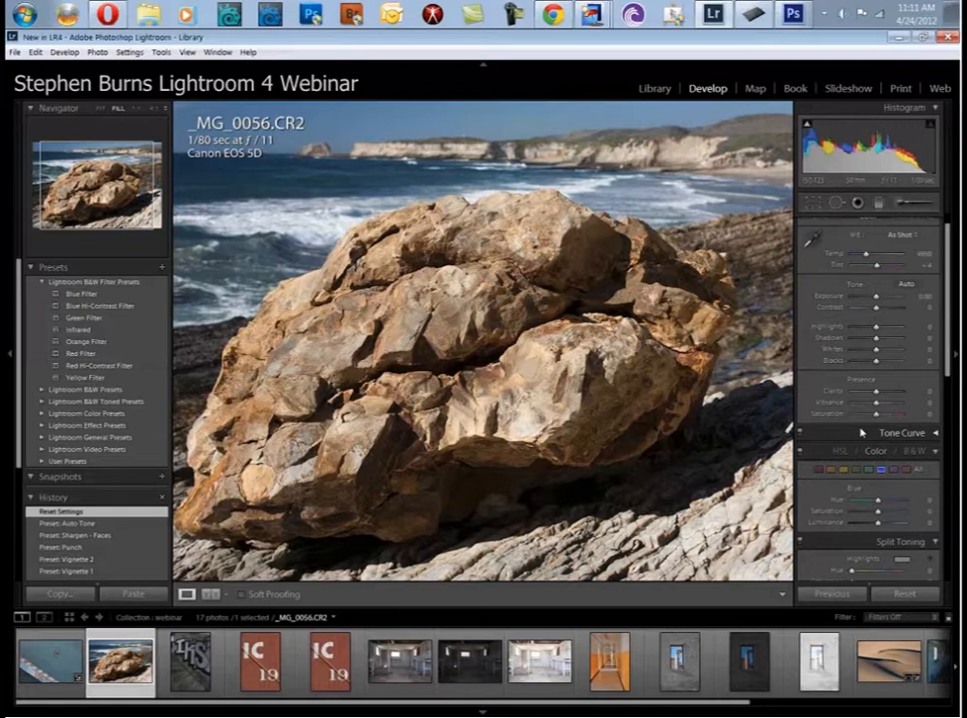
{"action": "scroll", "coordinate": [884, 429], "scroll_direction": "down", "scroll_amount": 3}
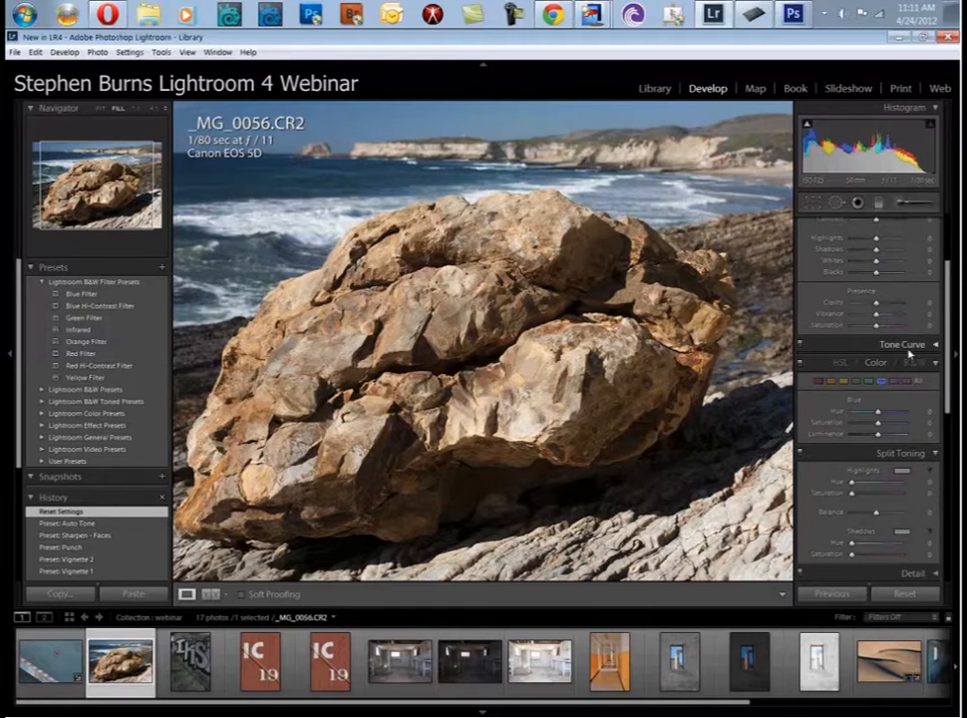
Apply the B&W presets Blue Filter, Green Filter, Infrared and Orange Filter to the rock photo, alternating between Green Filter and Infrared for comparison.
{"action": "left_click", "coordinate": [113, 295]}
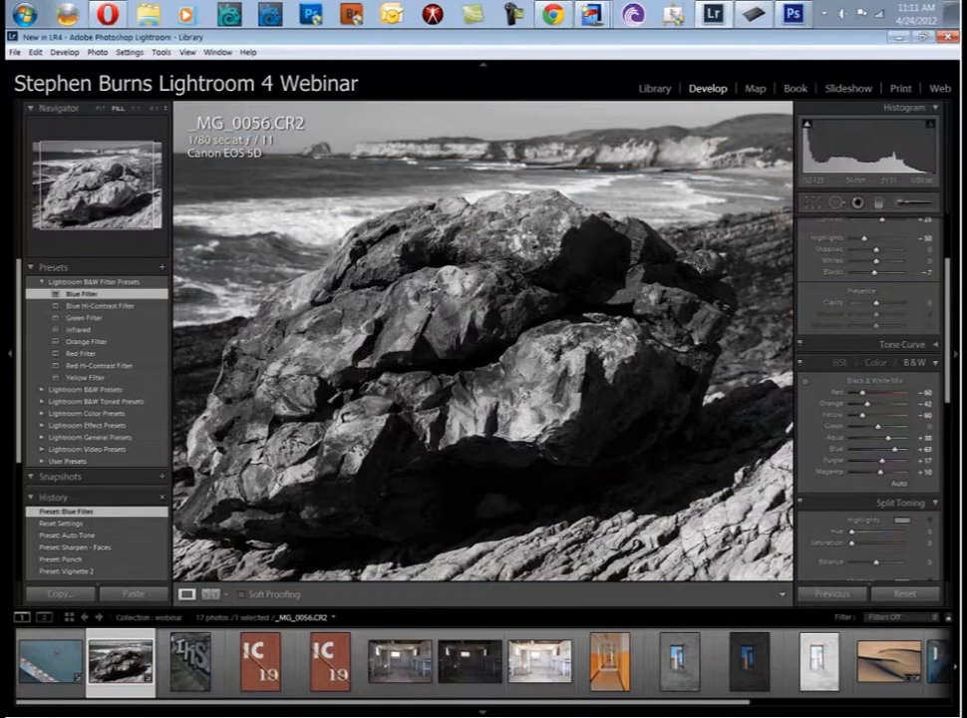
{"action": "left_click", "coordinate": [89, 317]}
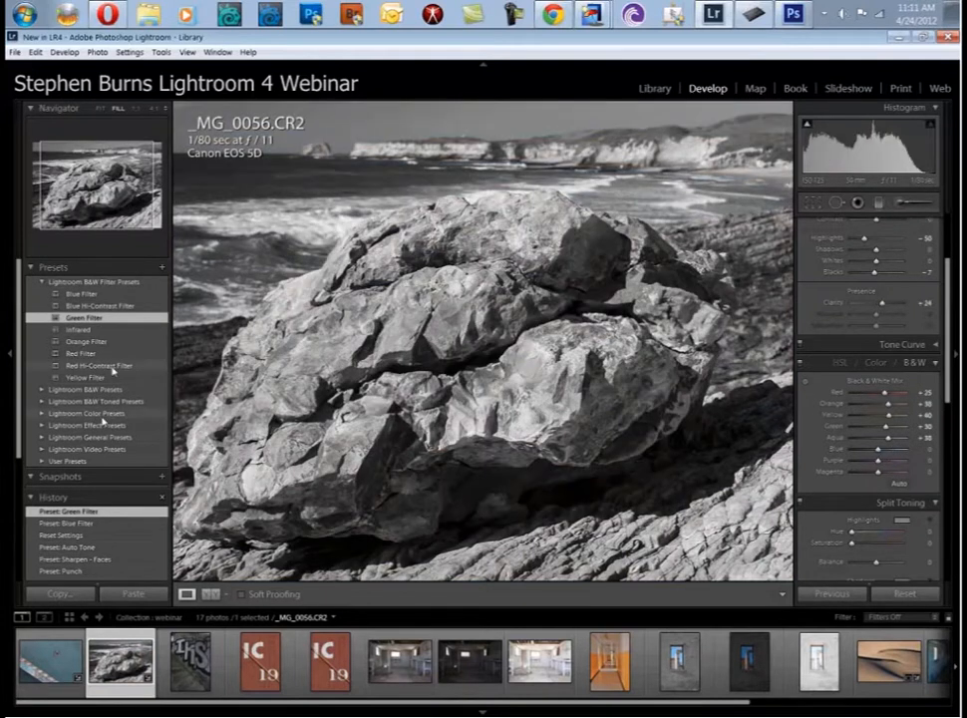
{"action": "left_click", "coordinate": [90, 329]}
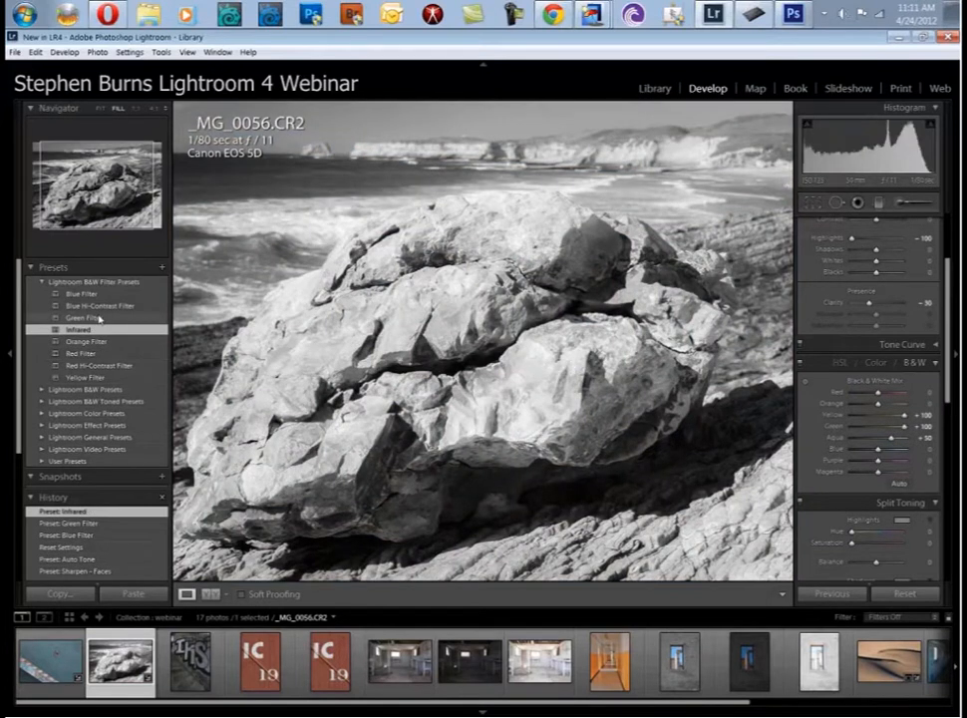
{"action": "left_click", "coordinate": [99, 319]}
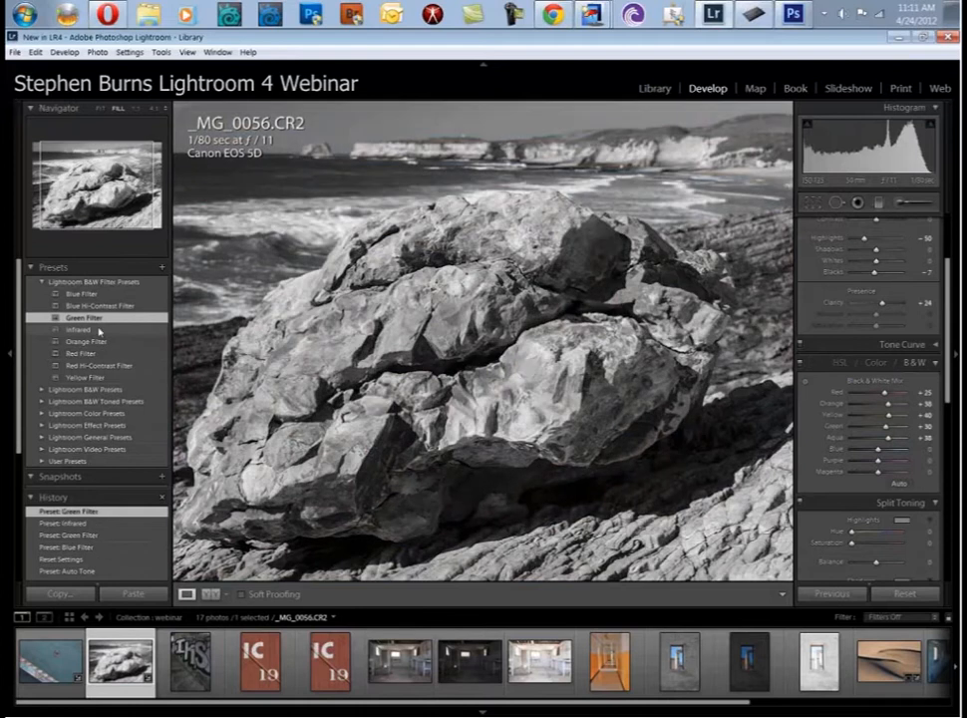
{"action": "left_click", "coordinate": [89, 330]}
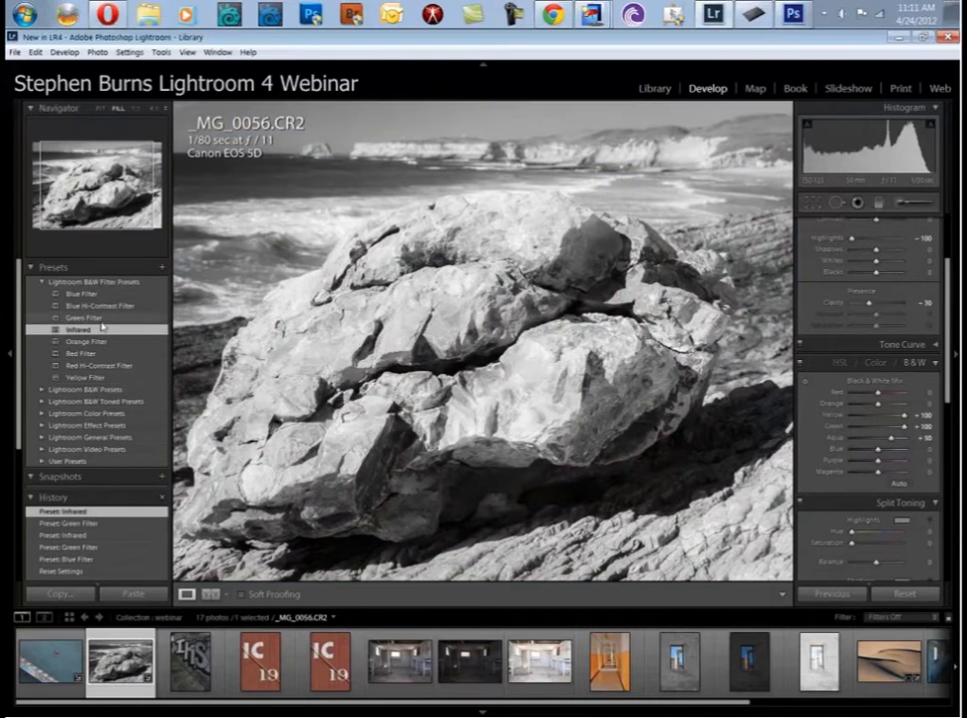
{"action": "left_click", "coordinate": [106, 341]}
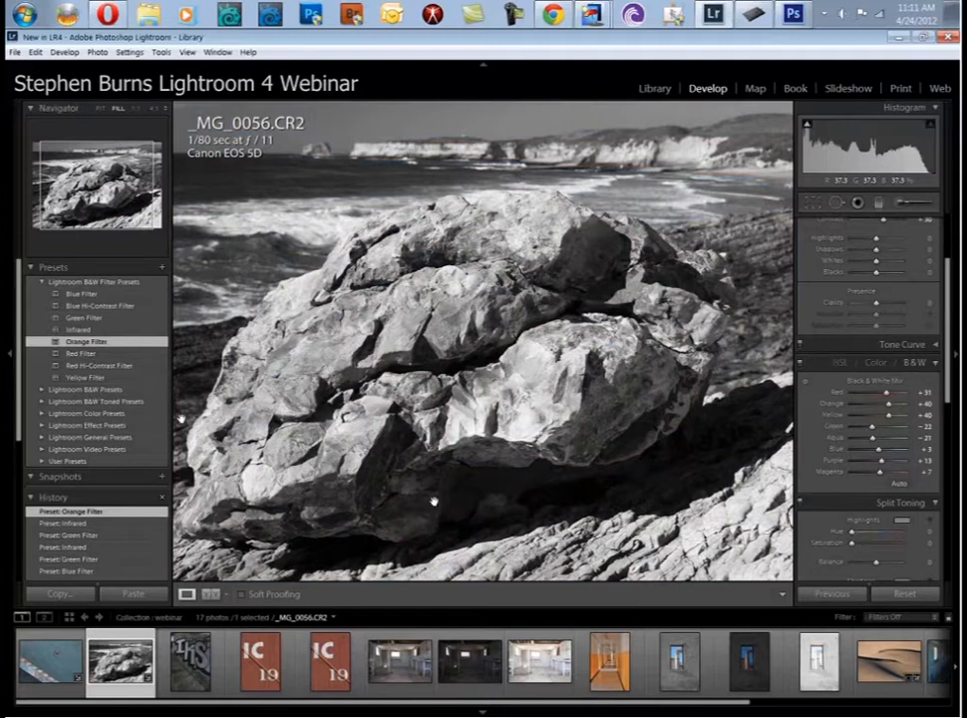
Compare the Red Filter, Red Hi-Contrast Filter, Orange Filter and Yellow Filter presets on the rock photo, ending with Yellow Filter applied.
{"action": "left_click", "coordinate": [83, 354]}
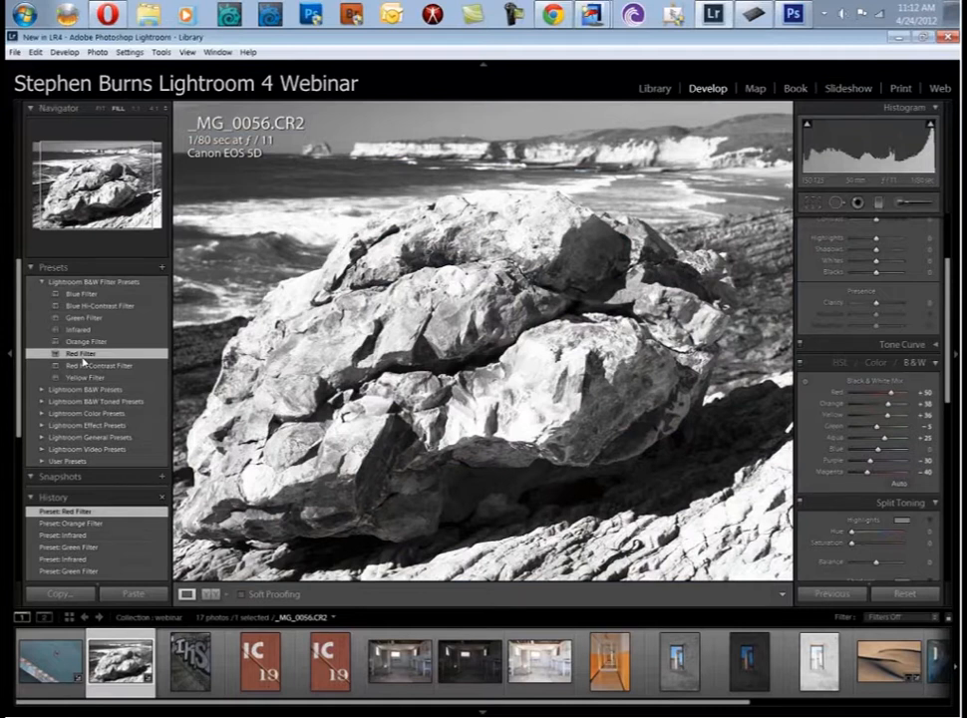
{"action": "left_click", "coordinate": [112, 366]}
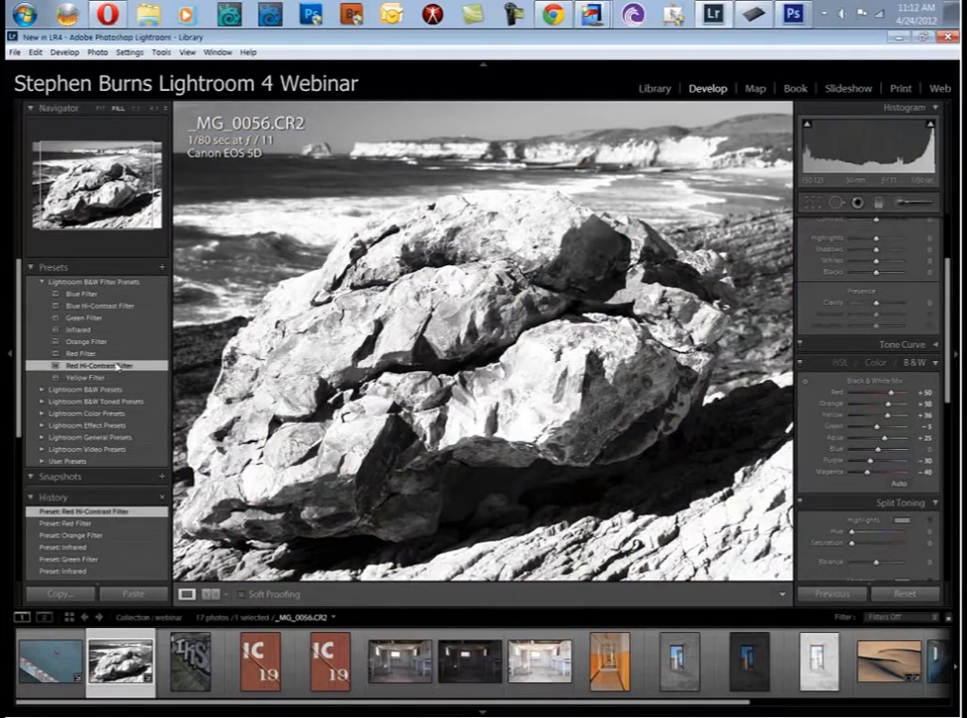
{"action": "left_click", "coordinate": [88, 354]}
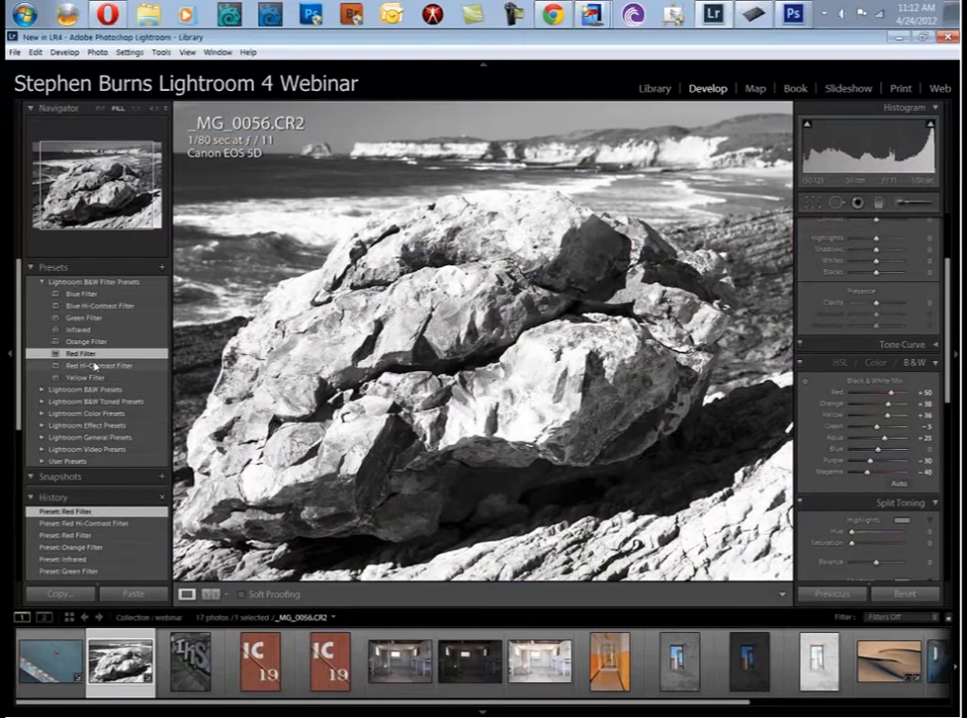
{"action": "left_click", "coordinate": [99, 379]}
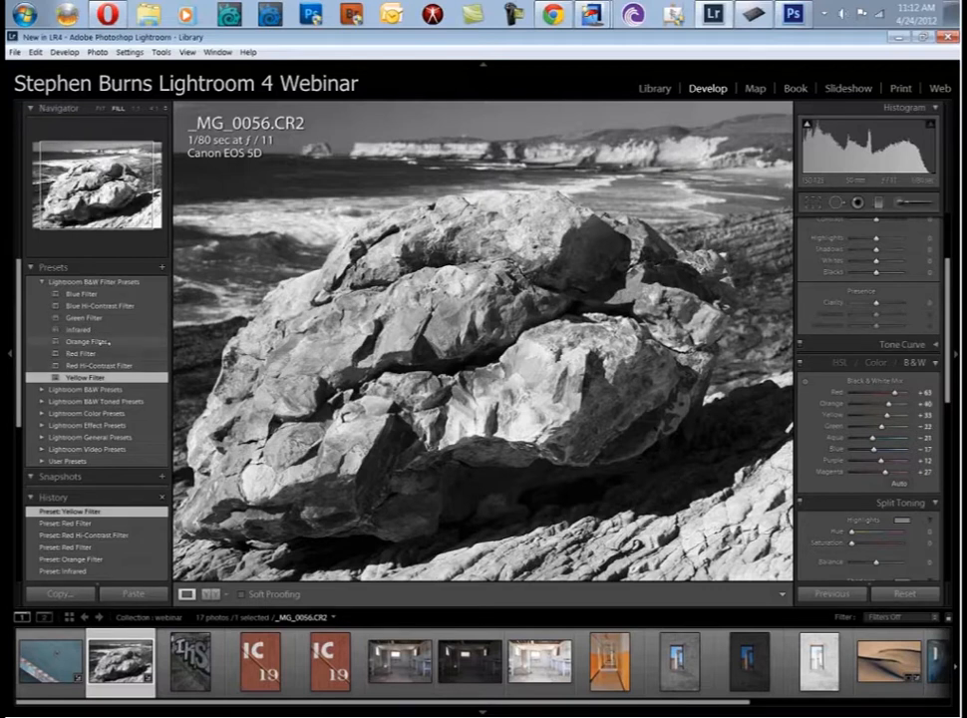
{"action": "left_click", "coordinate": [105, 342]}
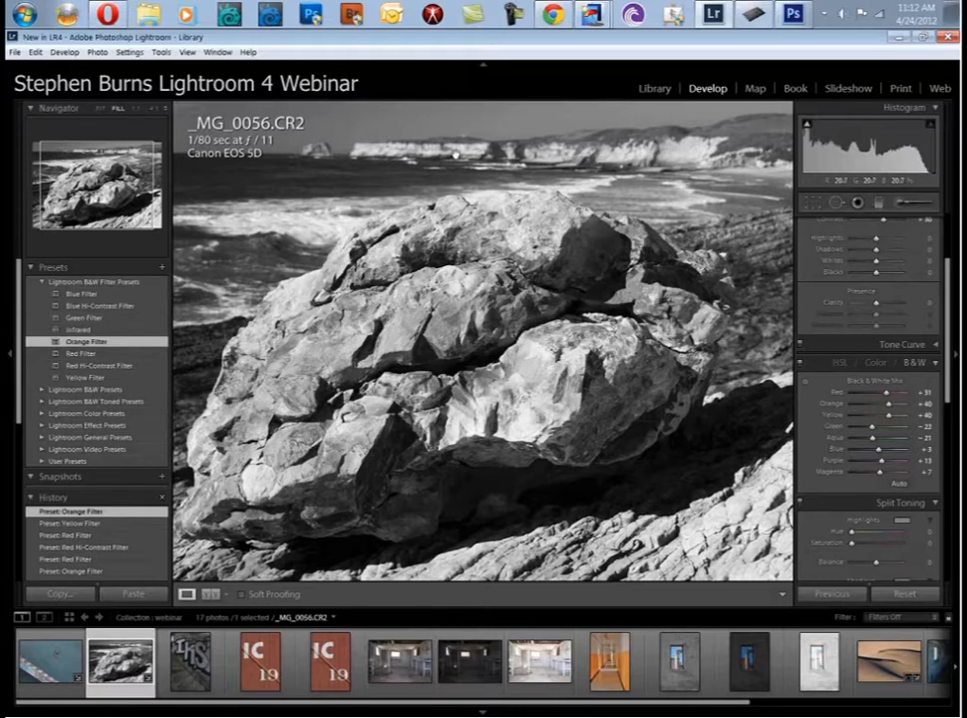
{"action": "left_click", "coordinate": [85, 377]}
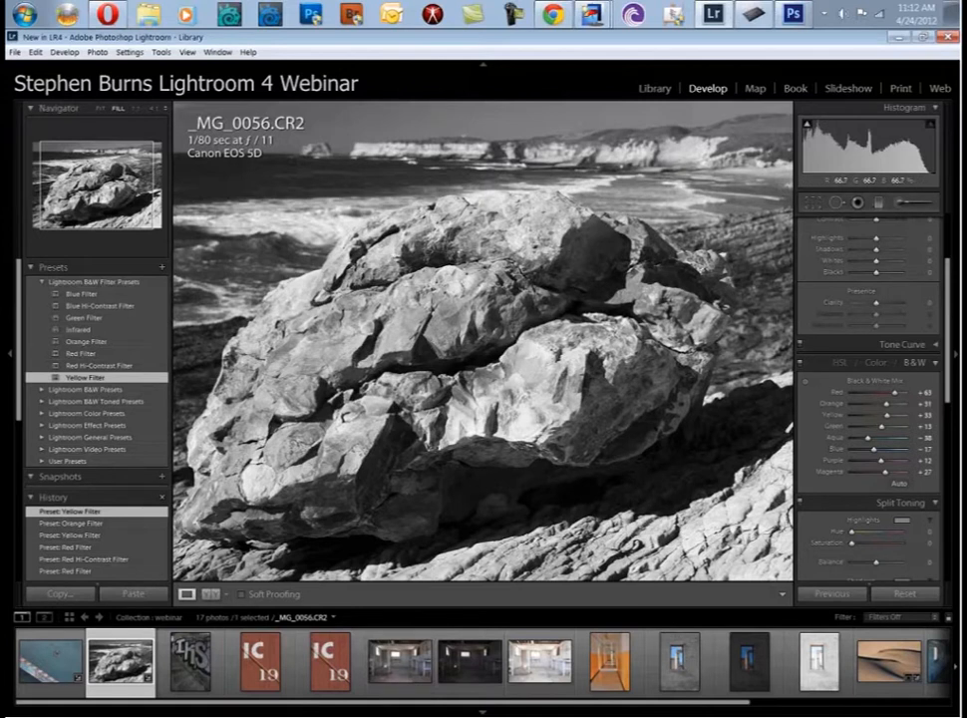
Add a Graduated Filter running from the upper edge of the sky down to the top of the rock.
{"action": "left_click", "coordinate": [857, 202]}
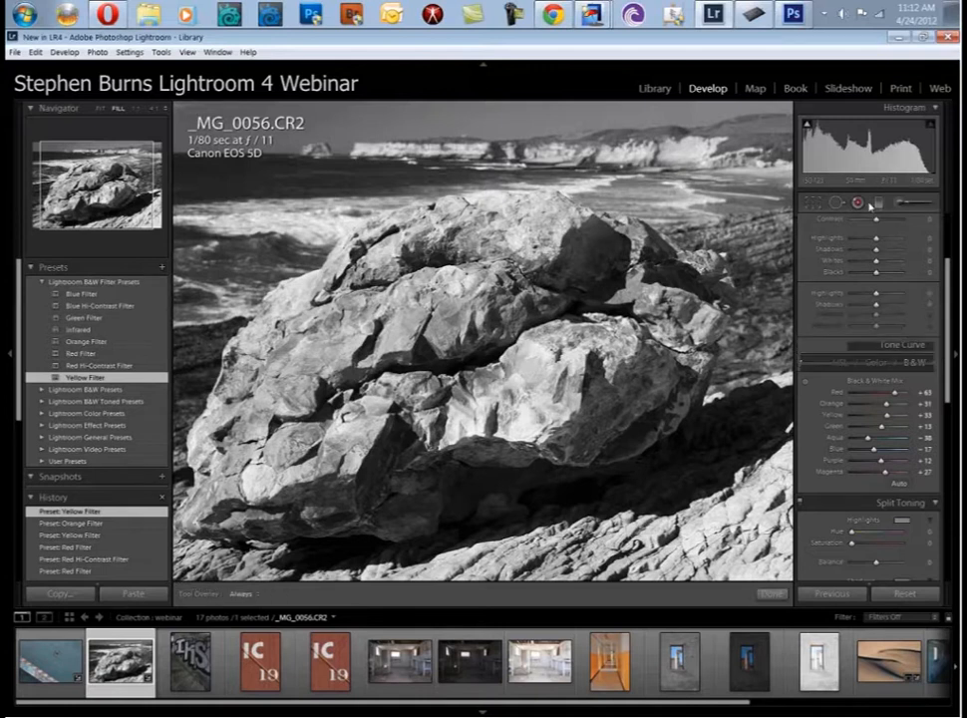
{"action": "left_click", "coordinate": [880, 204]}
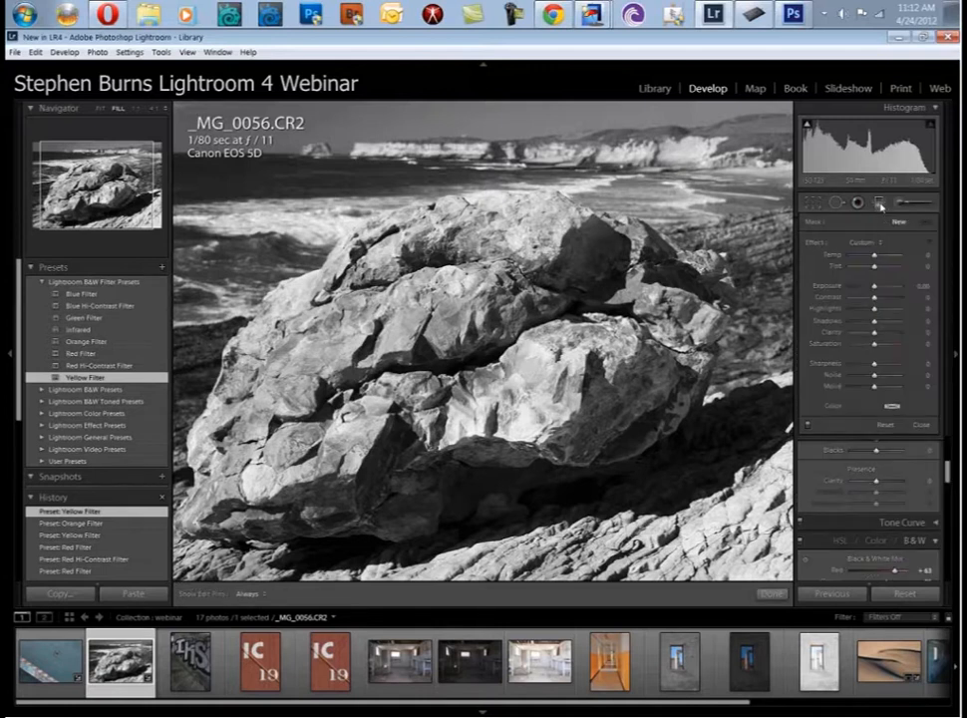
{"action": "left_click", "coordinate": [879, 205]}
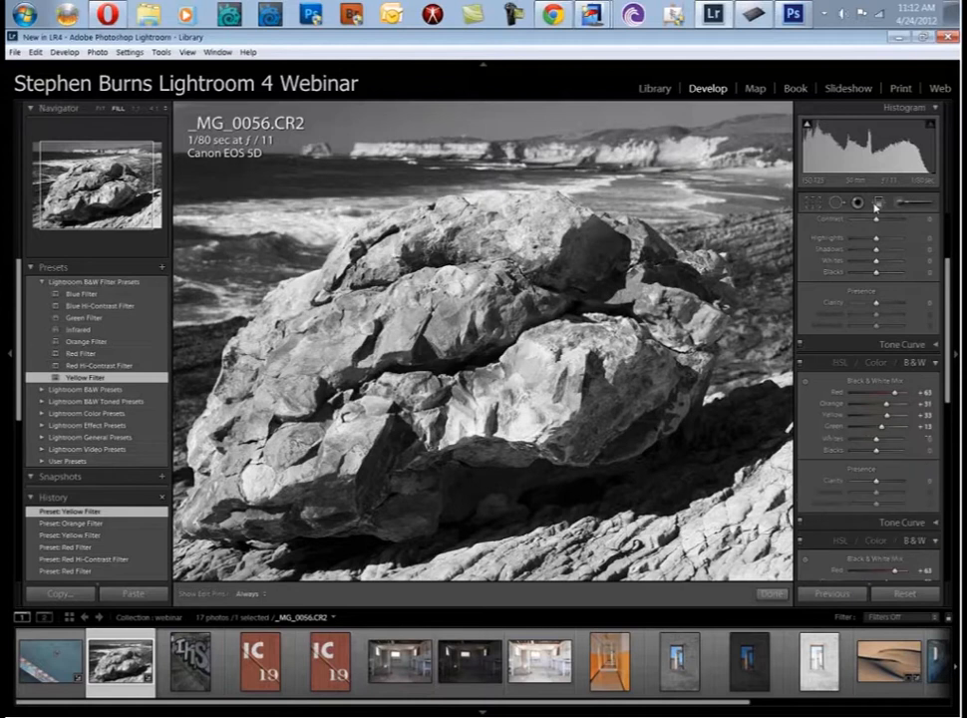
{"action": "left_click", "coordinate": [880, 205]}
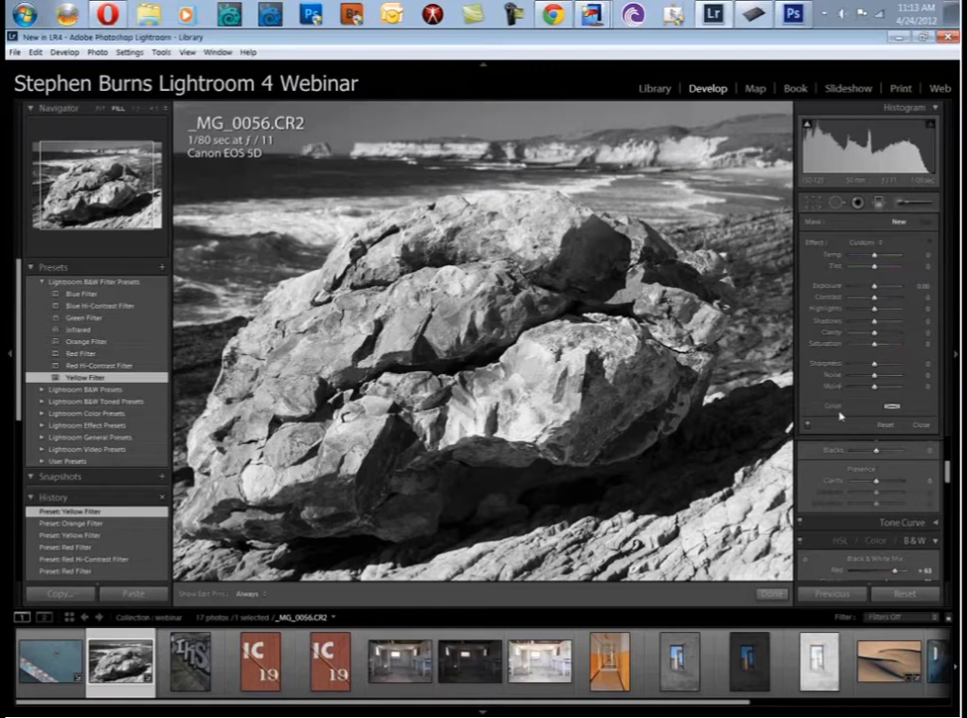
{"action": "left_click_drag", "start_coordinate": [489, 103], "coordinate": [490, 215]}
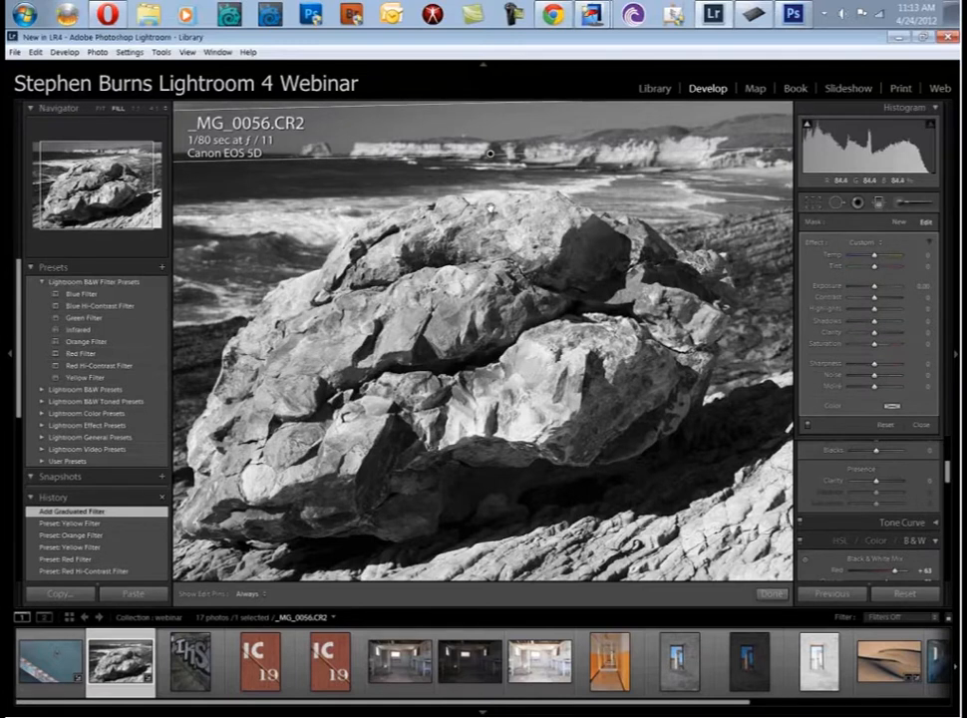
Lower the graduated filter's exposure slightly and extend its lower boundary farther down over the surf and upper rock.
{"action": "left_click_drag", "start_coordinate": [874, 286], "coordinate": [867, 287]}
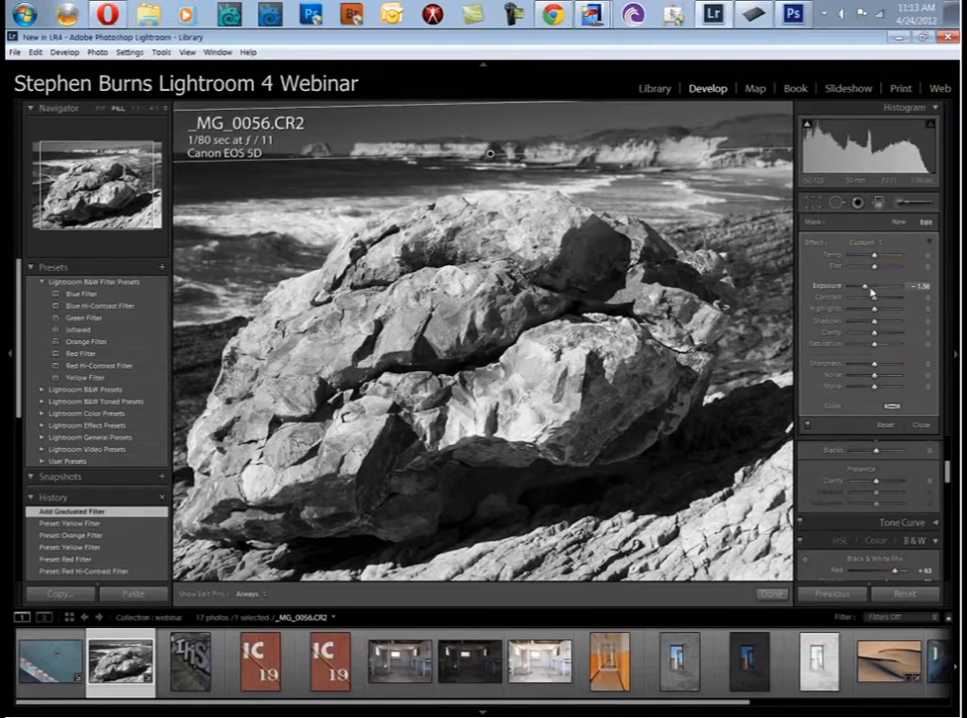
{"action": "left_click_drag", "start_coordinate": [871, 290], "coordinate": [873, 288]}
{"action": "left_click_drag", "start_coordinate": [492, 208], "coordinate": [487, 221]}
{"action": "left_click_drag", "start_coordinate": [492, 210], "coordinate": [484, 243]}
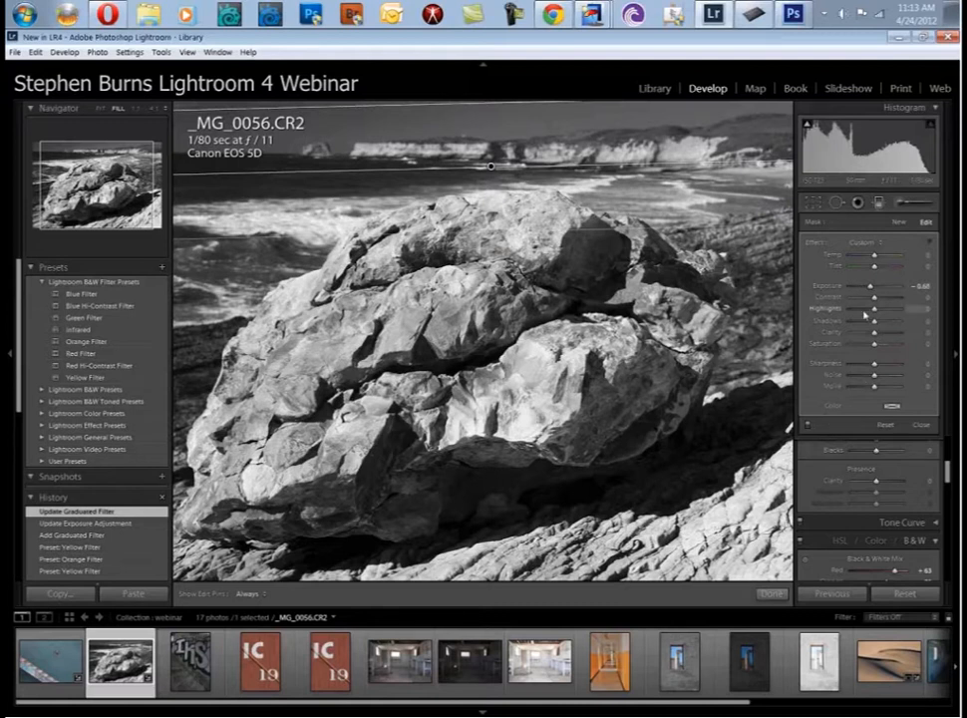
Set the graduated filter's highlights to -100, contrast to -100 and exposure to -1.27.
{"action": "left_click_drag", "start_coordinate": [873, 311], "coordinate": [870, 311]}
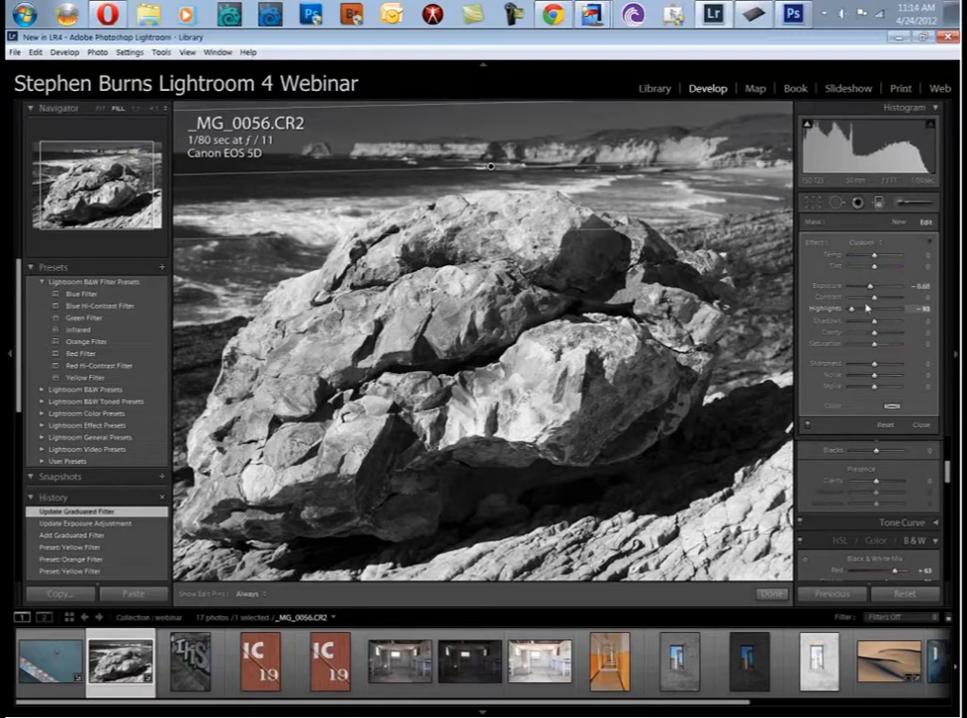
{"action": "left_click_drag", "start_coordinate": [816, 315], "coordinate": [761, 321]}
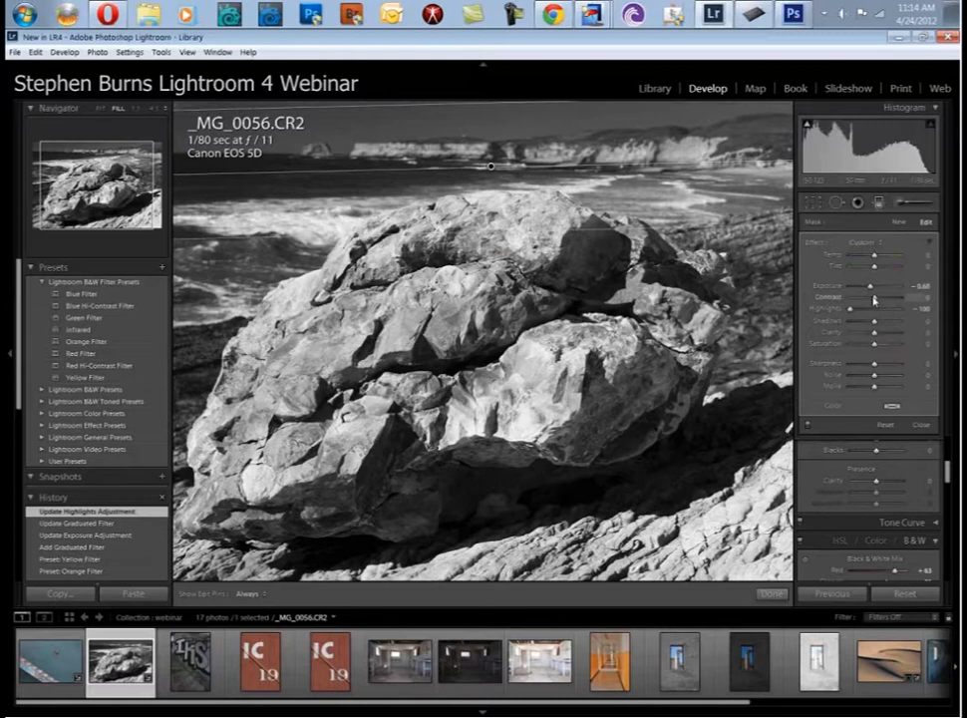
{"action": "left_click_drag", "start_coordinate": [873, 299], "coordinate": [805, 309]}
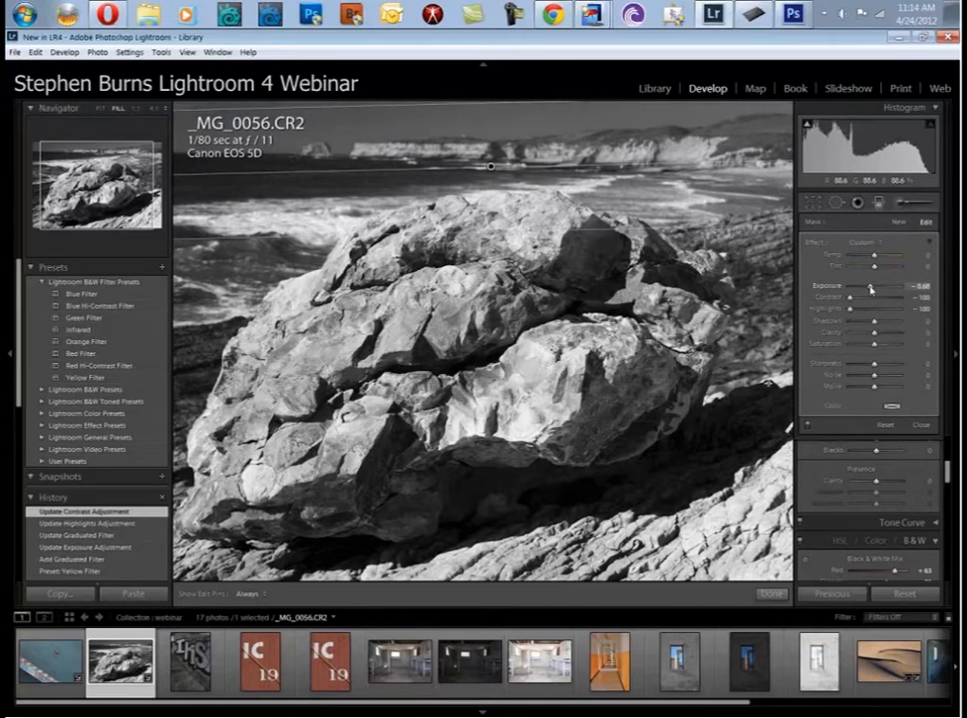
{"action": "left_click_drag", "start_coordinate": [872, 289], "coordinate": [869, 288]}
{"action": "left_click_drag", "start_coordinate": [864, 288], "coordinate": [860, 289]}
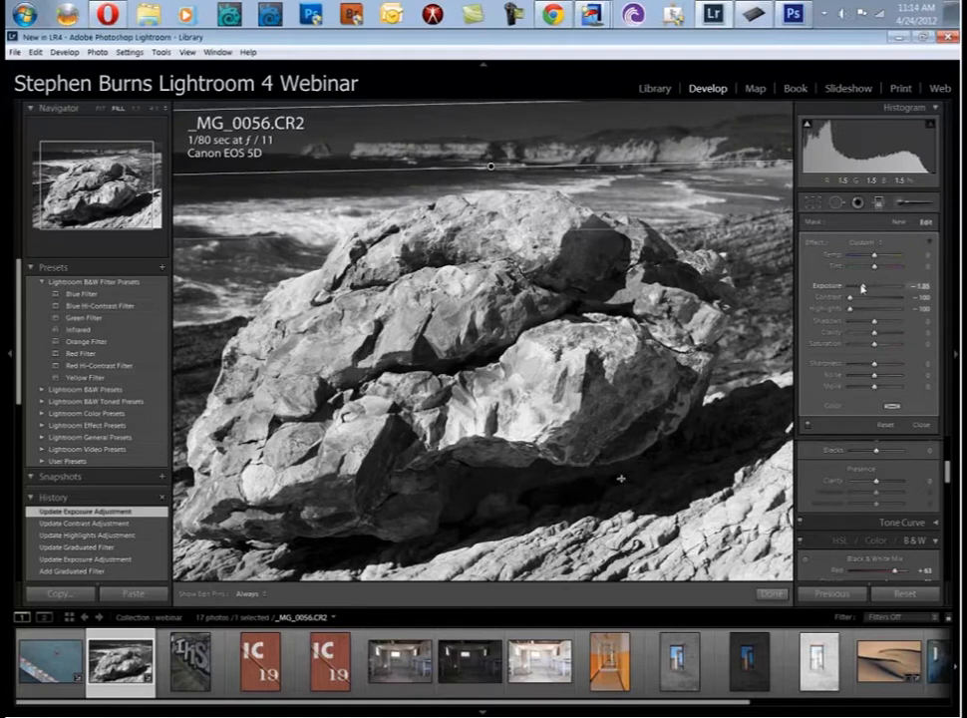
{"action": "left_click_drag", "start_coordinate": [867, 288], "coordinate": [851, 297]}
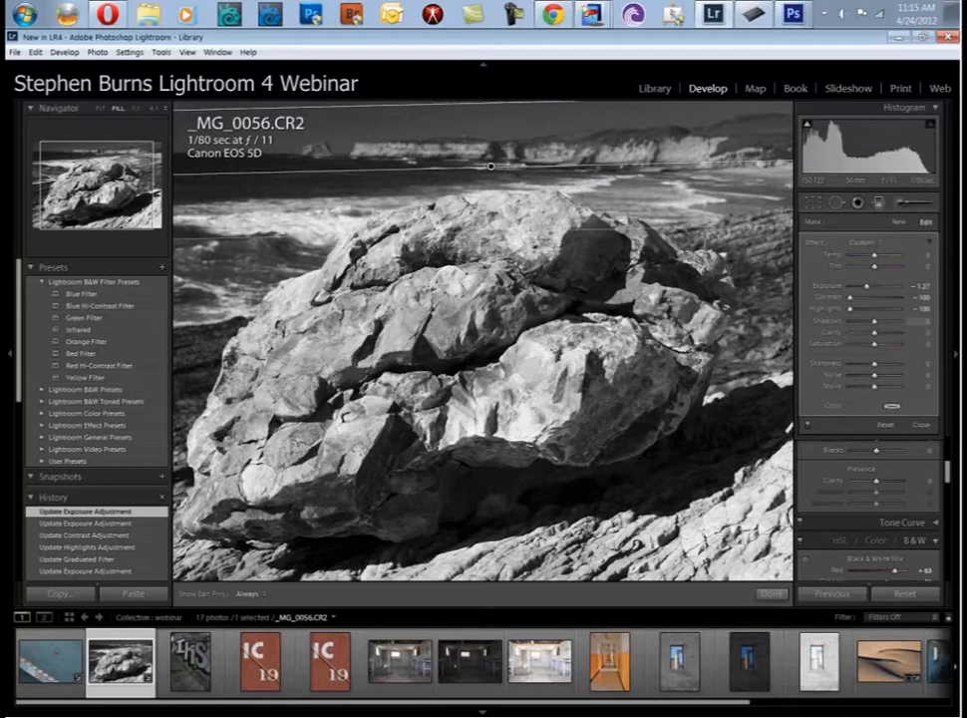
Paint a new Adjustment Brush stroke over the distant cliffs along the horizon with brush size 4.0.
{"action": "key", "text": "k"}
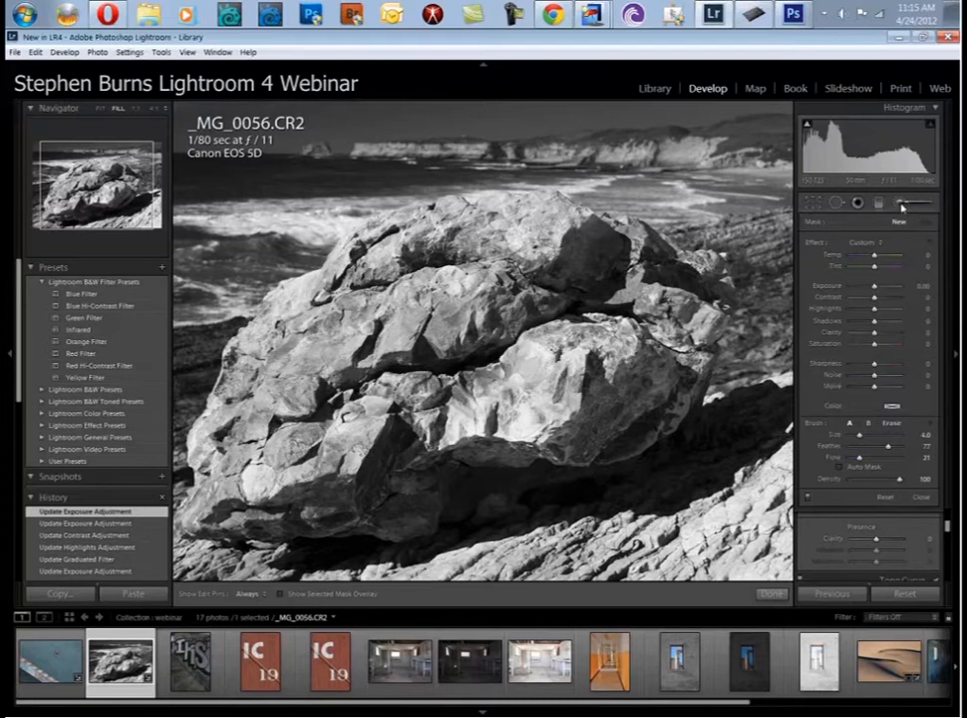
{"action": "left_click", "coordinate": [902, 206]}
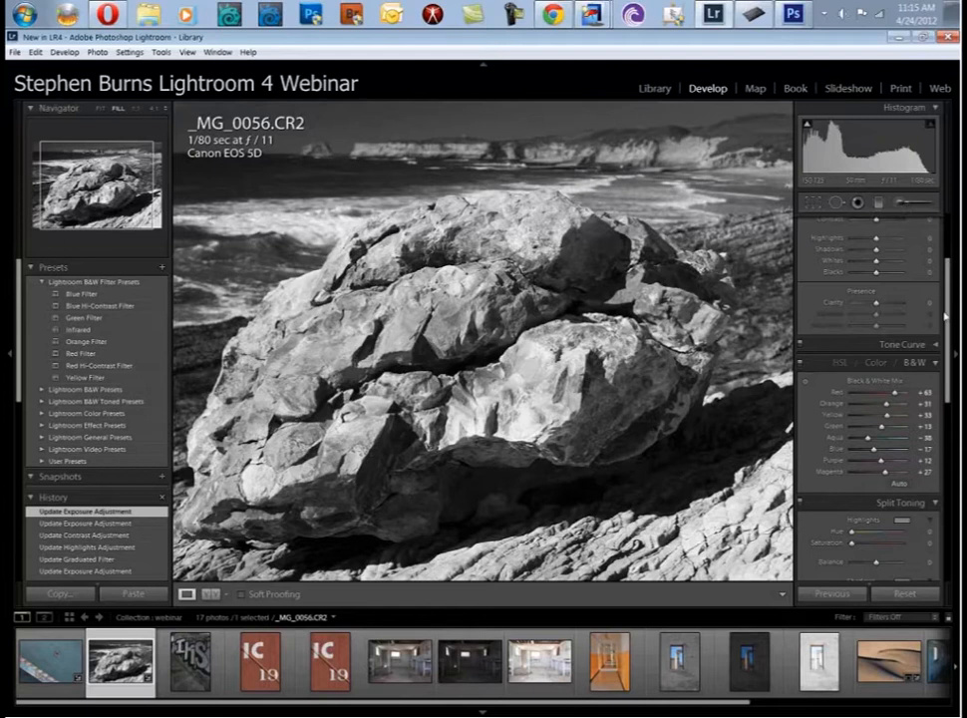
{"action": "left_click", "coordinate": [904, 206]}
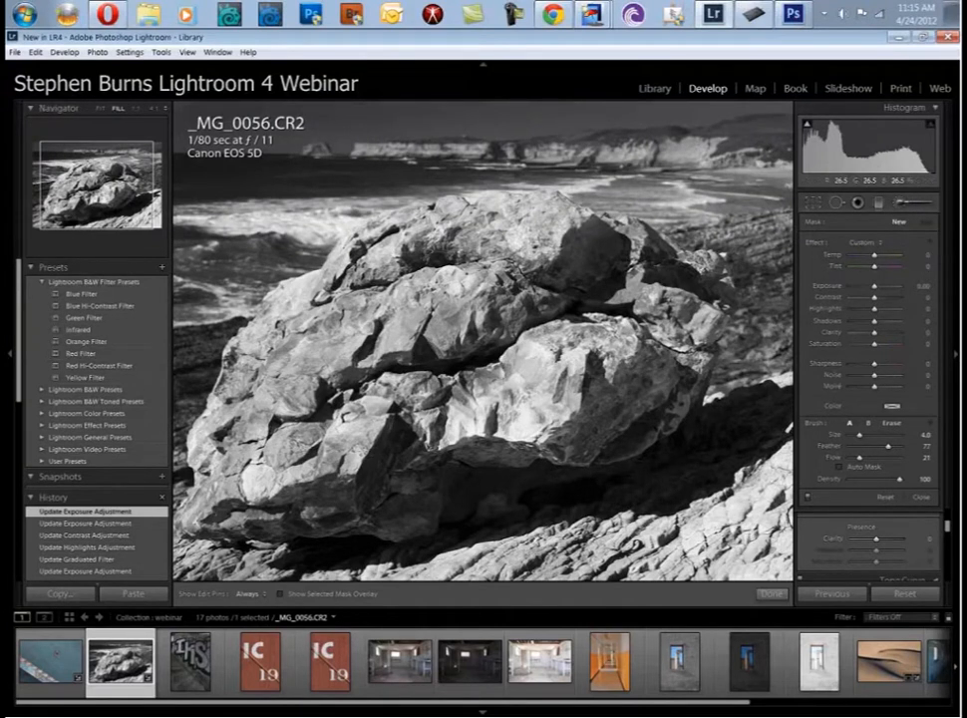
{"action": "left_click_drag", "start_coordinate": [487, 127], "coordinate": [488, 131]}
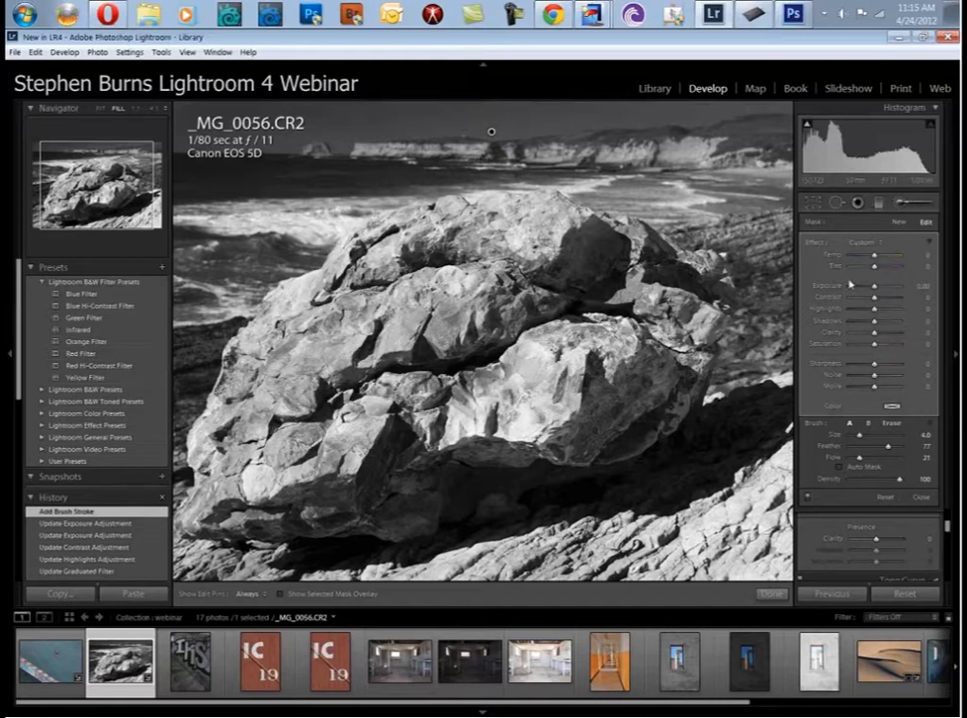
Set the brush adjustment's highlights to -100 and exposure to -2.54, and enlarge the brush to size 12.0.
{"action": "left_click_drag", "start_coordinate": [873, 315], "coordinate": [848, 313]}
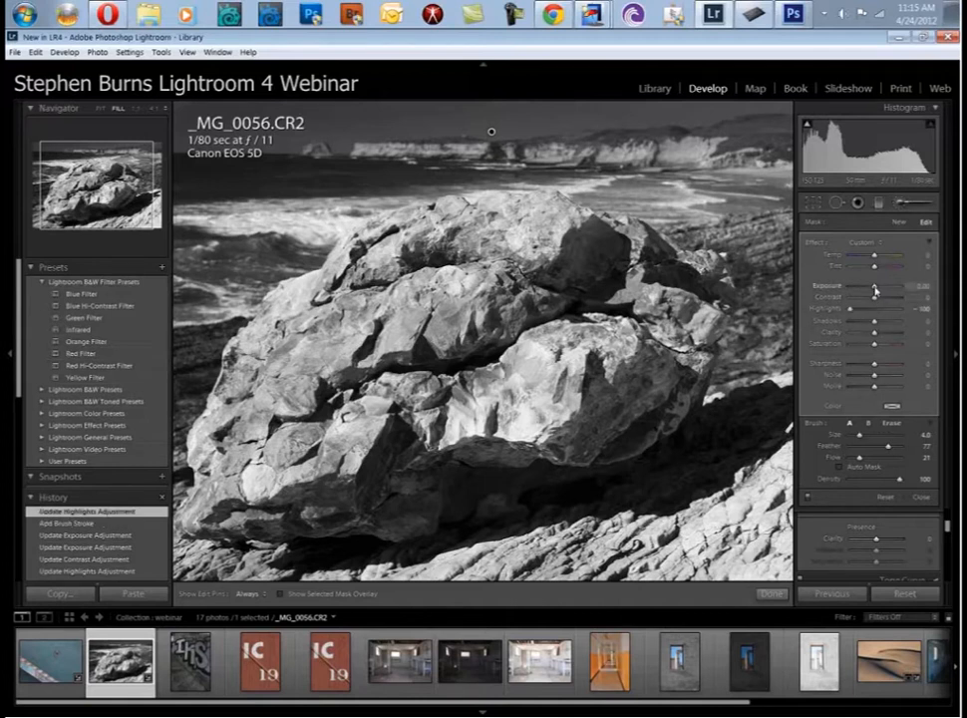
{"action": "left_click_drag", "start_coordinate": [870, 290], "coordinate": [860, 289]}
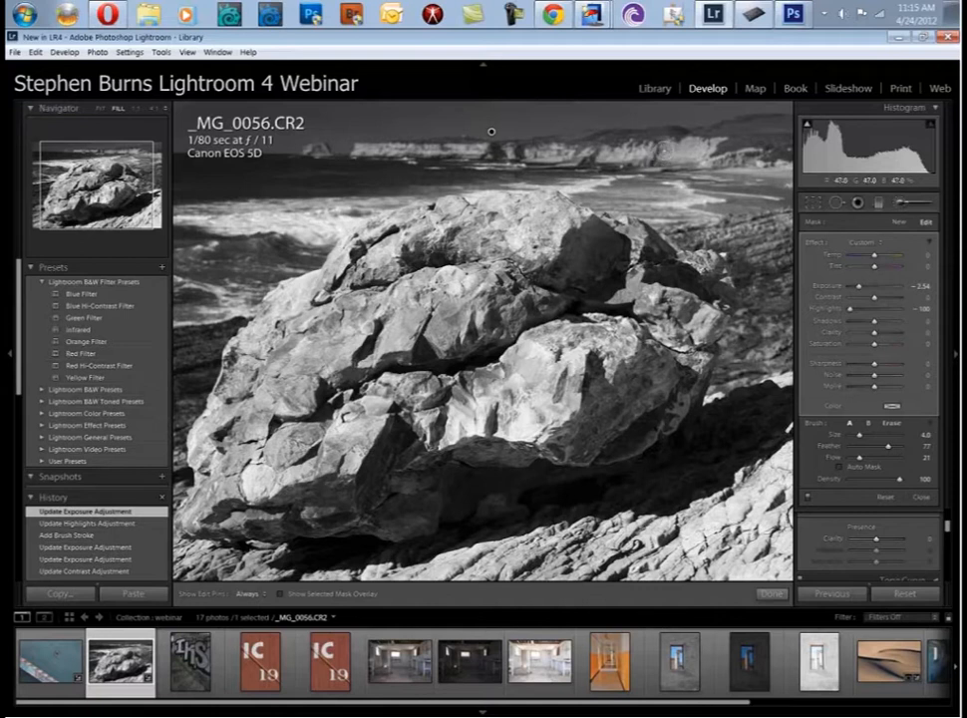
{"action": "scroll", "coordinate": [665, 151], "scroll_direction": "up", "scroll_amount": 3}
{"action": "scroll", "coordinate": [666, 150], "scroll_direction": "up", "scroll_amount": 1}
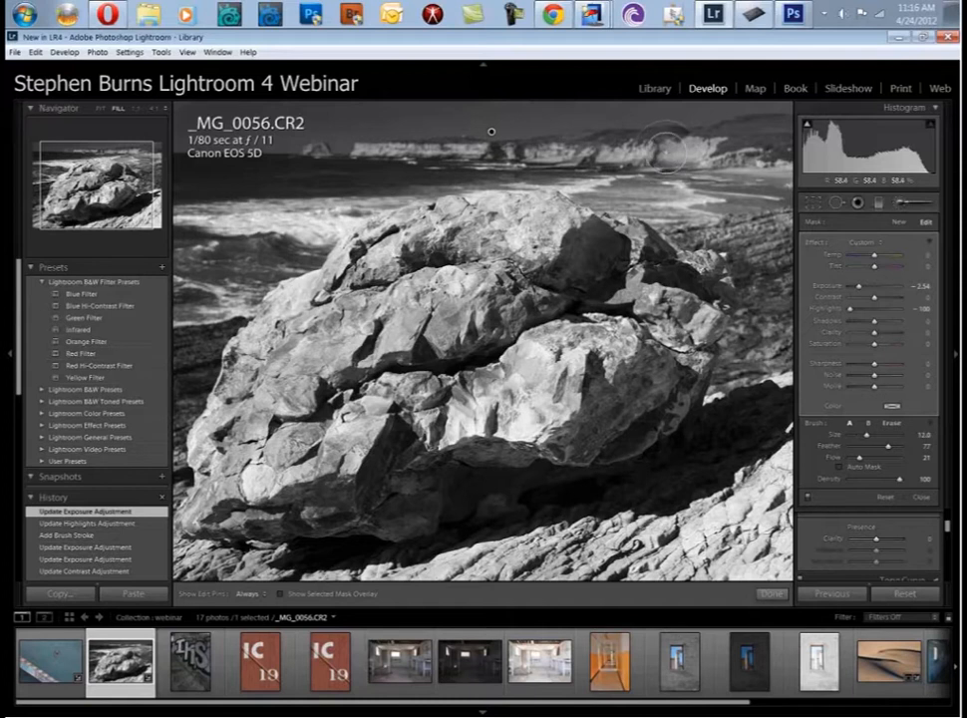
Set the adjustment brush's feather to 100 and size to 15.0, and darken the distant cliffs and the shore on the rock's right side.
{"action": "scroll", "coordinate": [666, 151], "scroll_direction": "down", "scroll_amount": 2}
{"action": "key", "text": "shift"}
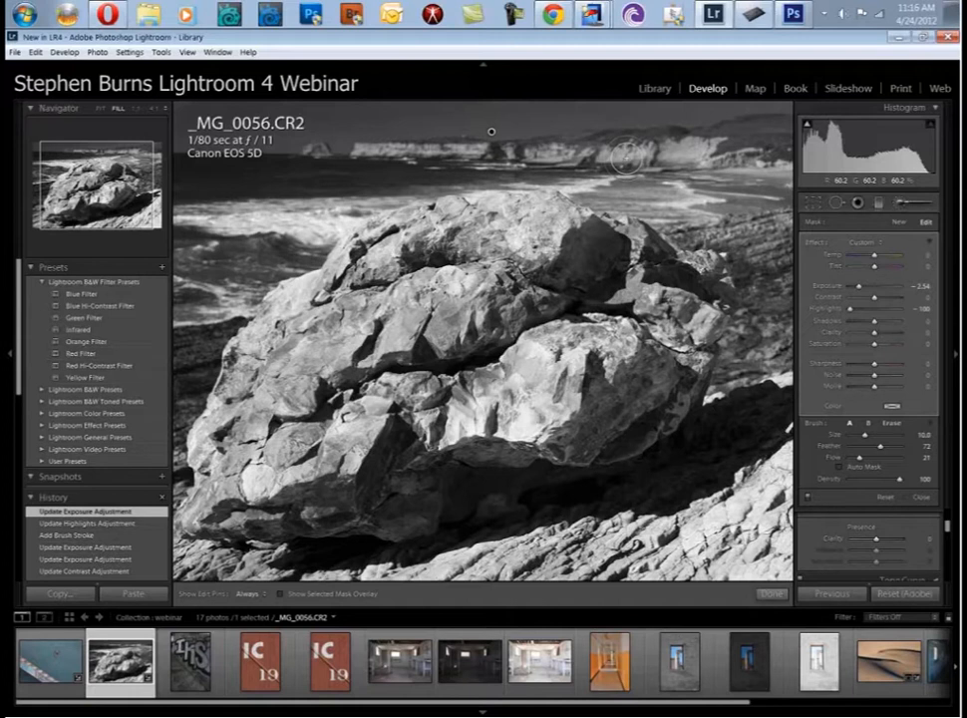
{"action": "scroll", "coordinate": [587, 211], "scroll_direction": "down", "scroll_amount": 2}
{"action": "scroll", "coordinate": [556, 162], "scroll_direction": "up", "scroll_amount": 3}
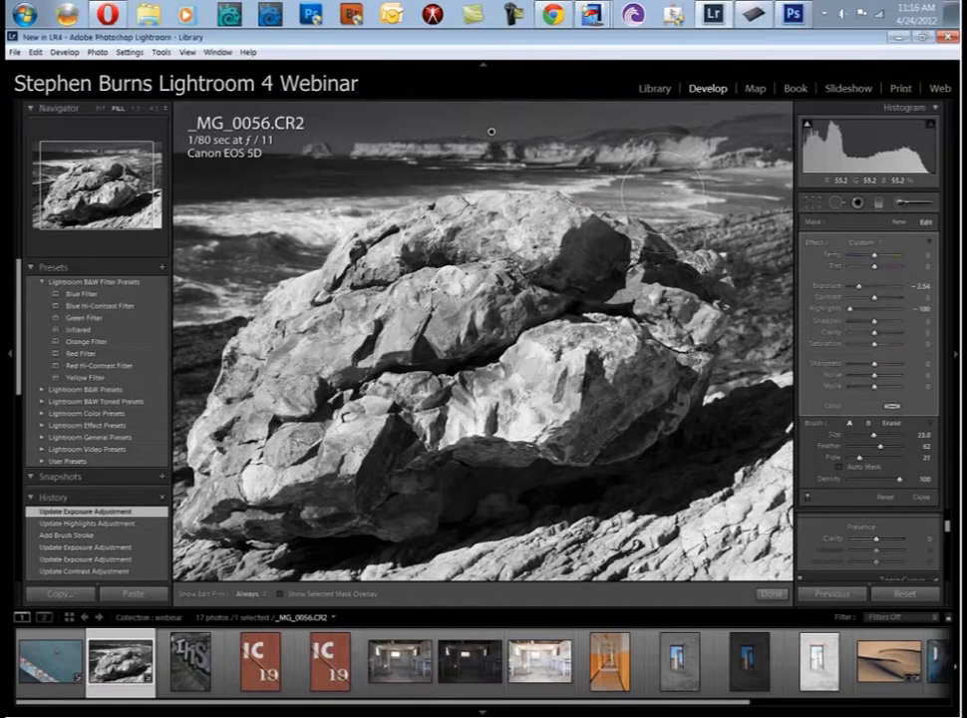
{"action": "scroll", "coordinate": [664, 190], "scroll_direction": "up", "scroll_amount": 1}
{"action": "key", "text": "shift"}
{"action": "scroll", "coordinate": [662, 190], "scroll_direction": "down", "scroll_amount": 1}
{"action": "key", "text": "shift+bracketright"}
{"action": "key", "text": "shift+bracketright"}
{"action": "key", "text": "shift+bracketright"}
{"action": "key", "text": "shift+bracketright"}
{"action": "key", "text": "shift+bracketright"}
{"action": "key", "text": "bracketleft"}
{"action": "key", "text": "bracketleft"}
{"action": "key", "text": "bracketleft"}
{"action": "key", "text": "bracketleft"}
{"action": "mouse_move", "coordinate": [668, 187]}
{"action": "left_mouse_down"}
{"action": "mouse_move", "coordinate": [463, 142]}
{"action": "mouse_move", "coordinate": [331, 157]}
{"action": "mouse_move", "coordinate": [693, 150]}
{"action": "mouse_move", "coordinate": [372, 146]}
{"action": "mouse_move", "coordinate": [718, 187]}
{"action": "mouse_move", "coordinate": [766, 204]}
{"action": "mouse_move", "coordinate": [762, 250]}
{"action": "left_mouse_up"}
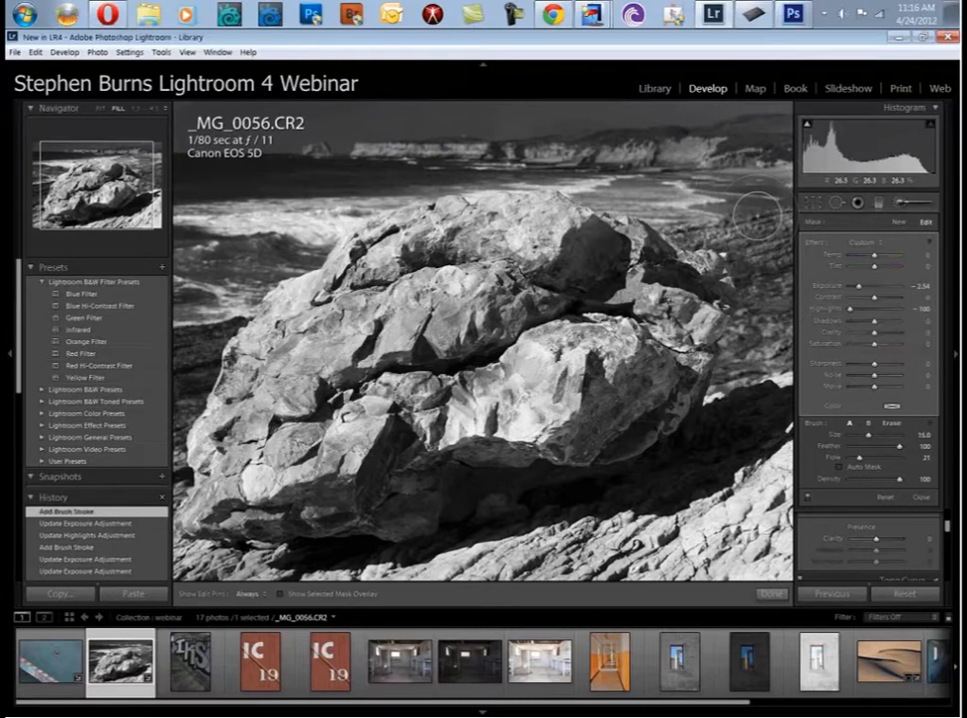
{"action": "left_click_drag", "start_coordinate": [760, 306], "coordinate": [756, 242]}
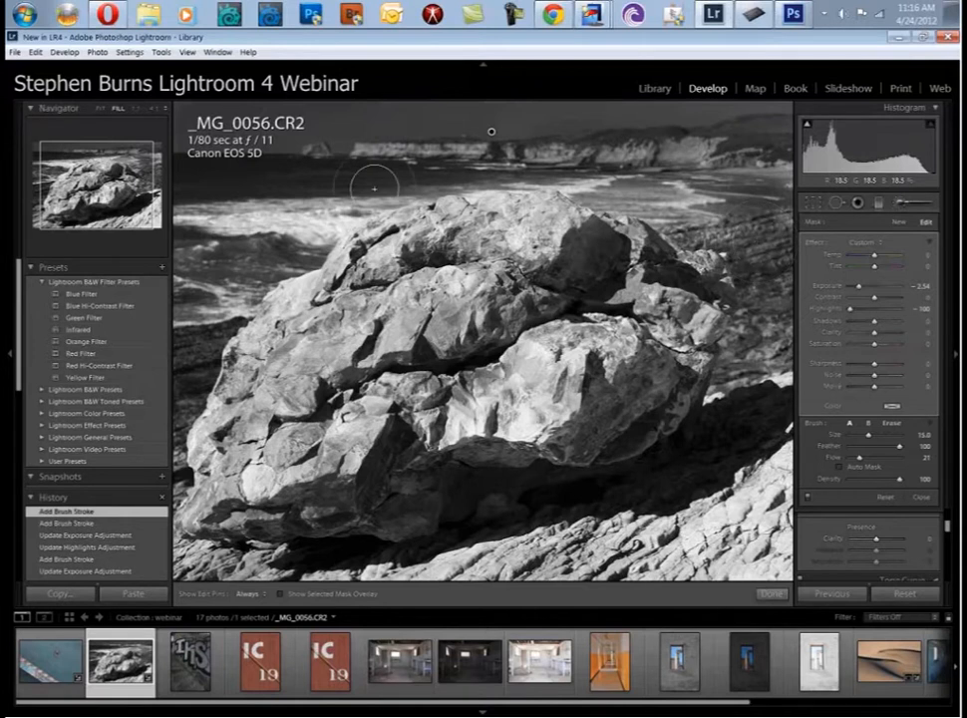
Darken the sea and surf on the rock's left side with further brush strokes, shrinking the brush to size 7.0 and 5.0.
{"action": "left_click", "coordinate": [333, 179]}
{"action": "left_click", "coordinate": [333, 178]}
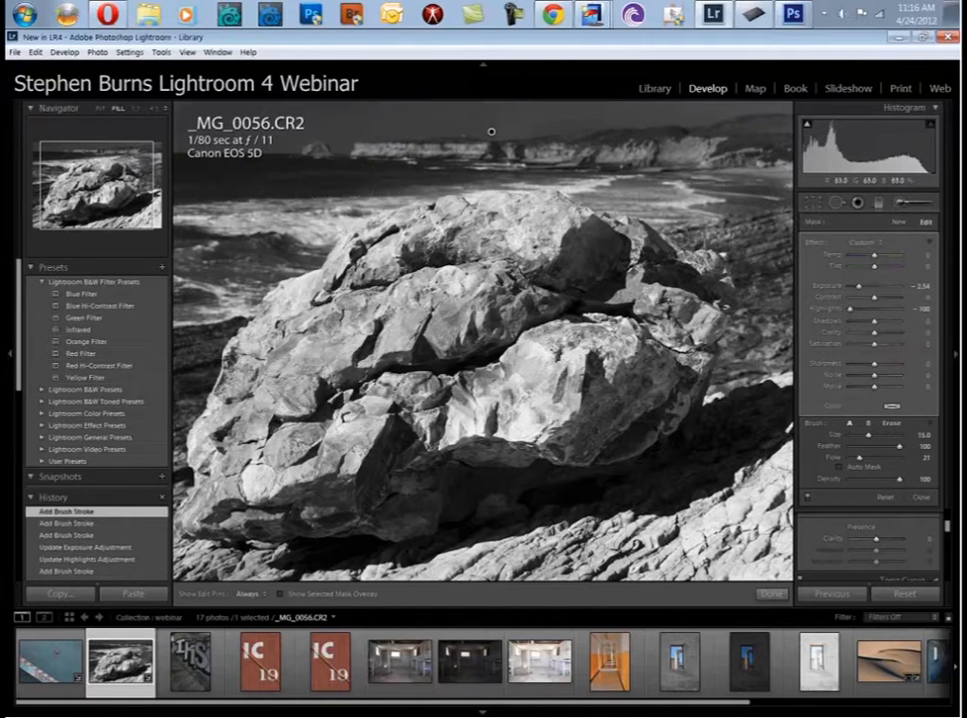
{"action": "key", "text": "bracketleft"}
{"action": "key", "text": "bracketleft"}
{"action": "key", "text": "bracketleft"}
{"action": "key", "text": "bracketleft"}
{"action": "key", "text": "bracketleft"}
{"action": "key", "text": "h"}
{"action": "key", "text": "bracketright"}
{"action": "key", "text": "h"}
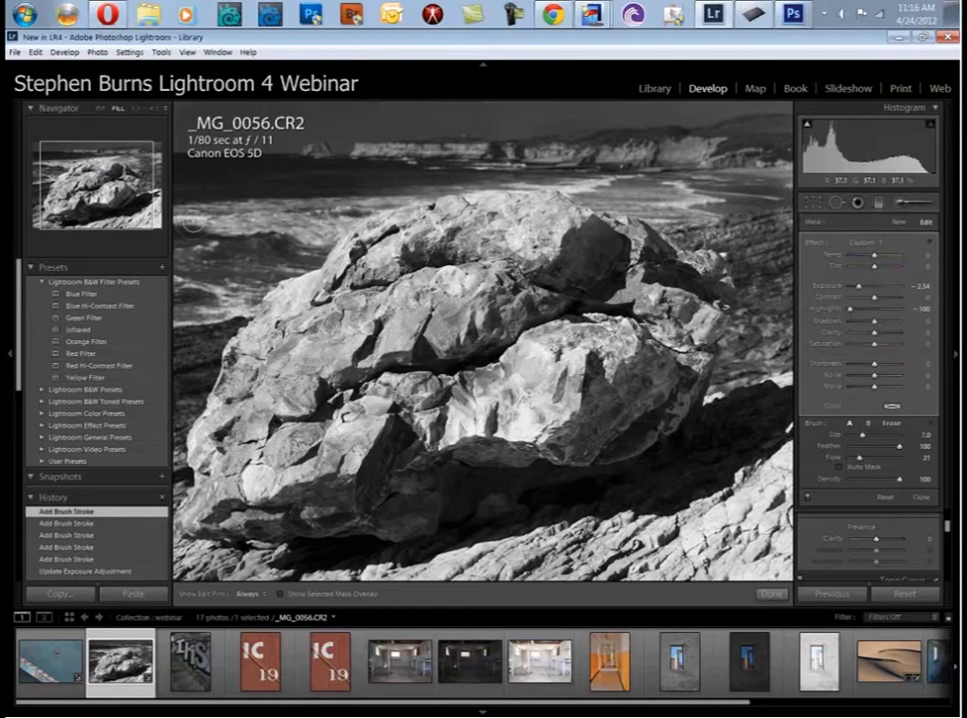
{"action": "key", "text": "bracketleft"}
{"action": "key", "text": "bracketleft"}
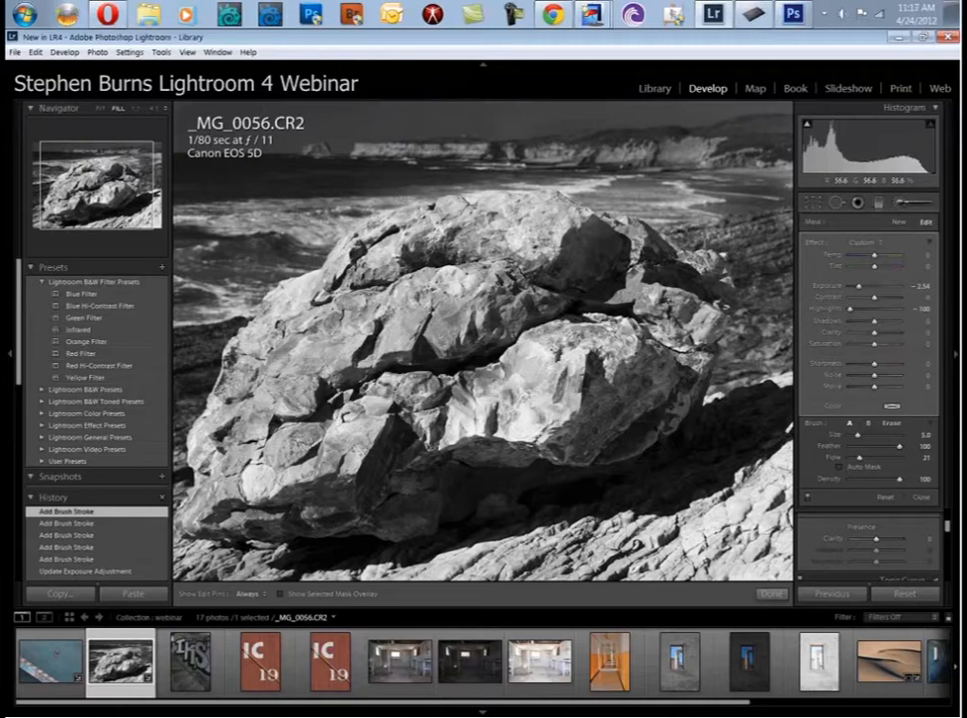
{"action": "left_click_drag", "start_coordinate": [249, 160], "coordinate": [281, 154]}
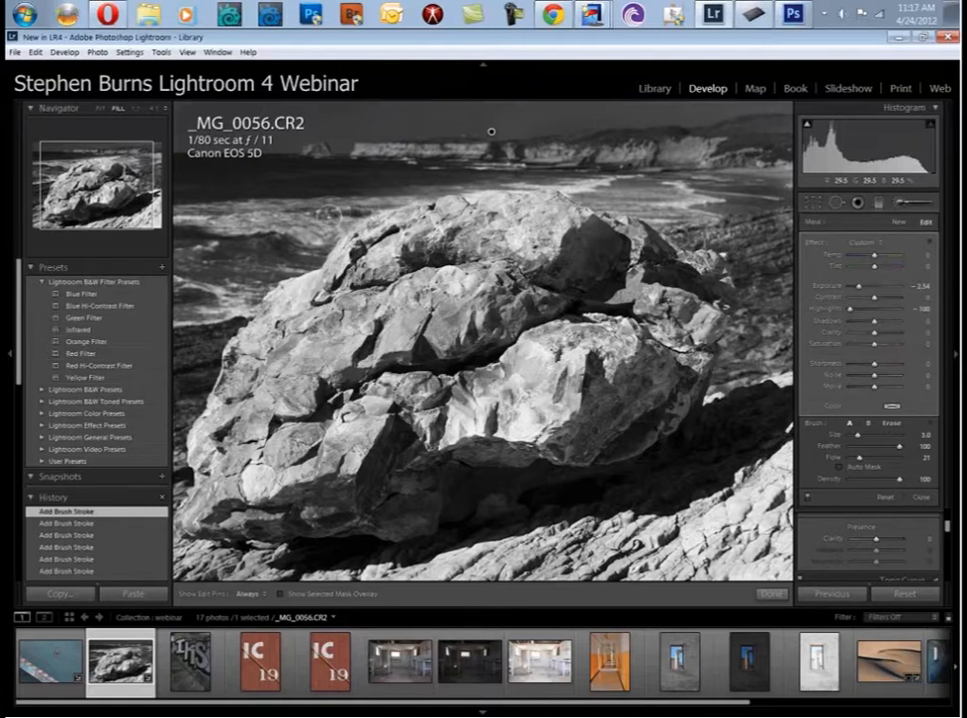
Darken the remaining surf around the rock, finishing with a size 9.0 brush over the water behind the rock's top.
{"action": "key", "text": "h"}
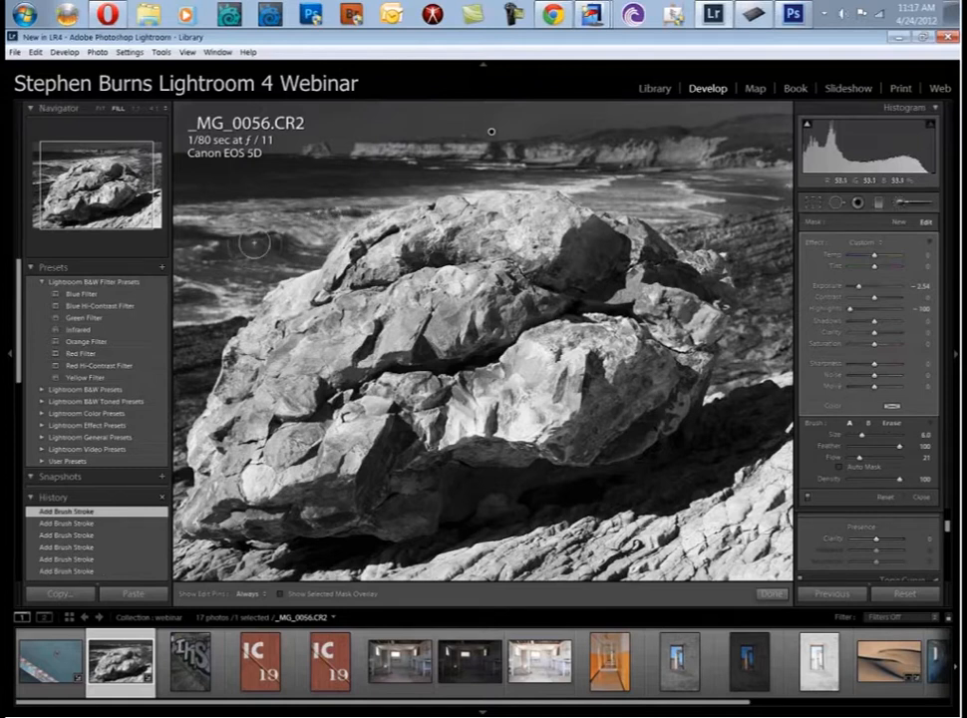
{"action": "key", "text": "bracketright"}
{"action": "key", "text": "bracketright"}
{"action": "key", "text": "bracketright"}
{"action": "key", "text": "bracketleft"}
{"action": "key", "text": "bracketleft"}
{"action": "key", "text": "bracketleft"}
{"action": "key", "text": "bracketleft"}
{"action": "key", "text": "bracketleft"}
{"action": "key", "text": "bracketleft"}
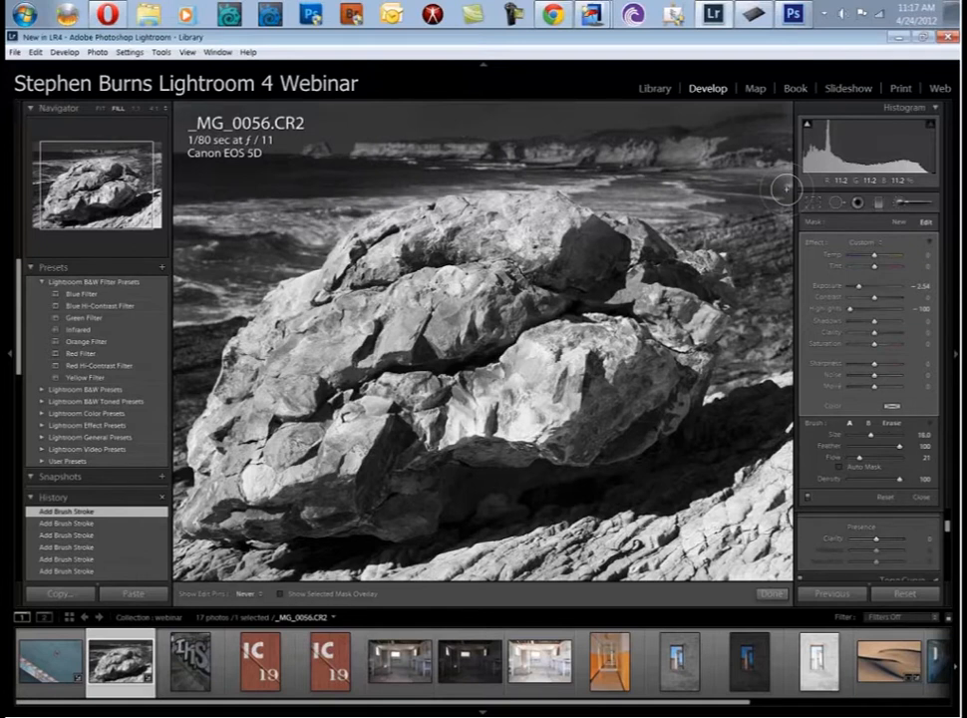
{"action": "key", "text": "bracketleft"}
{"action": "key", "text": "bracketleft"}
{"action": "key", "text": "bracketleft"}
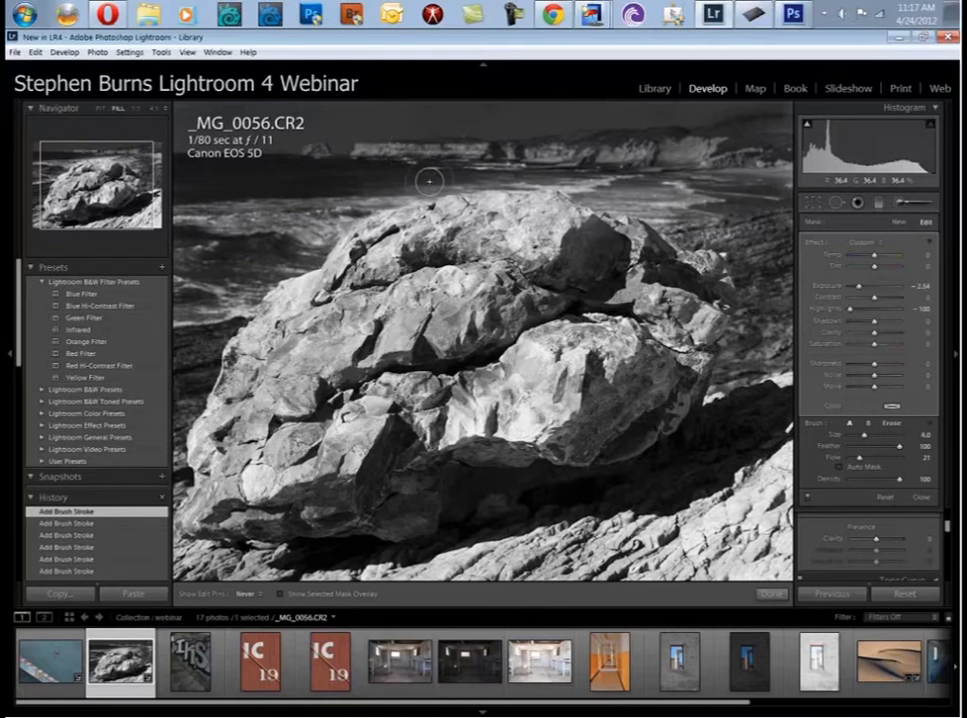
{"action": "mouse_move", "coordinate": [518, 179]}
{"action": "left_mouse_down"}
{"action": "mouse_move", "coordinate": [299, 148]}
{"action": "mouse_move", "coordinate": [469, 152]}
{"action": "left_mouse_up"}
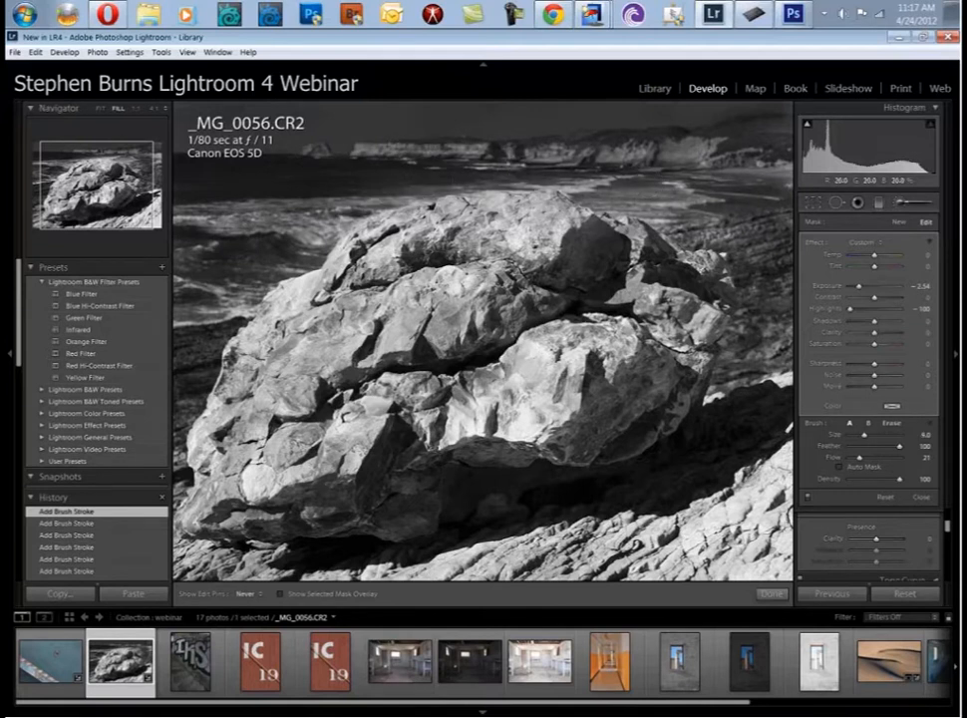
{"action": "key", "text": "h"}
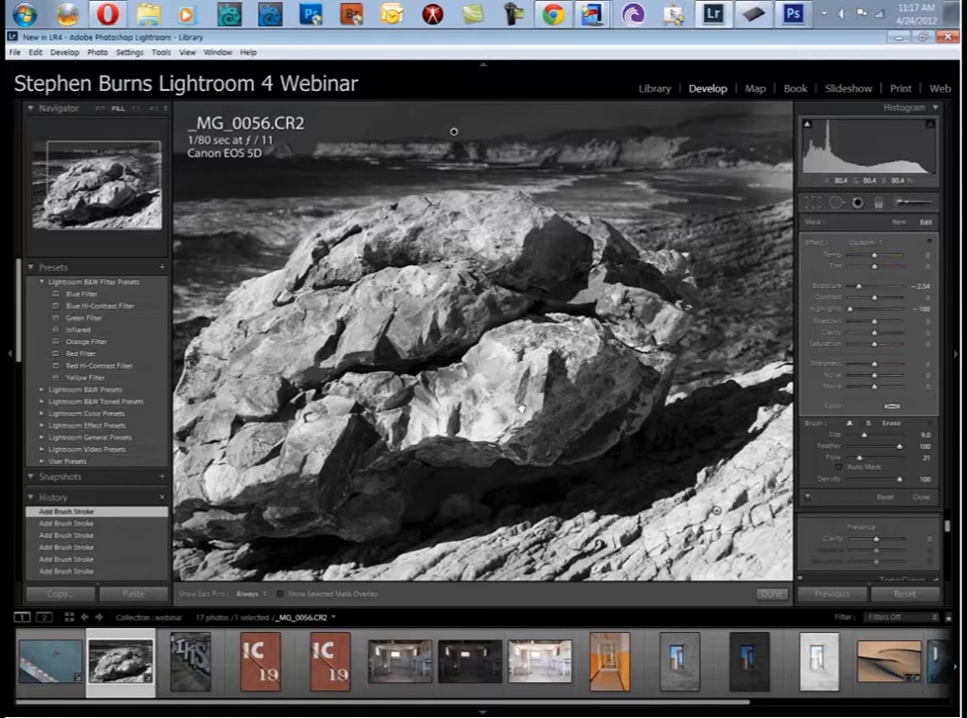
{"action": "left_click", "coordinate": [718, 512]}
{"action": "key", "text": "e"}
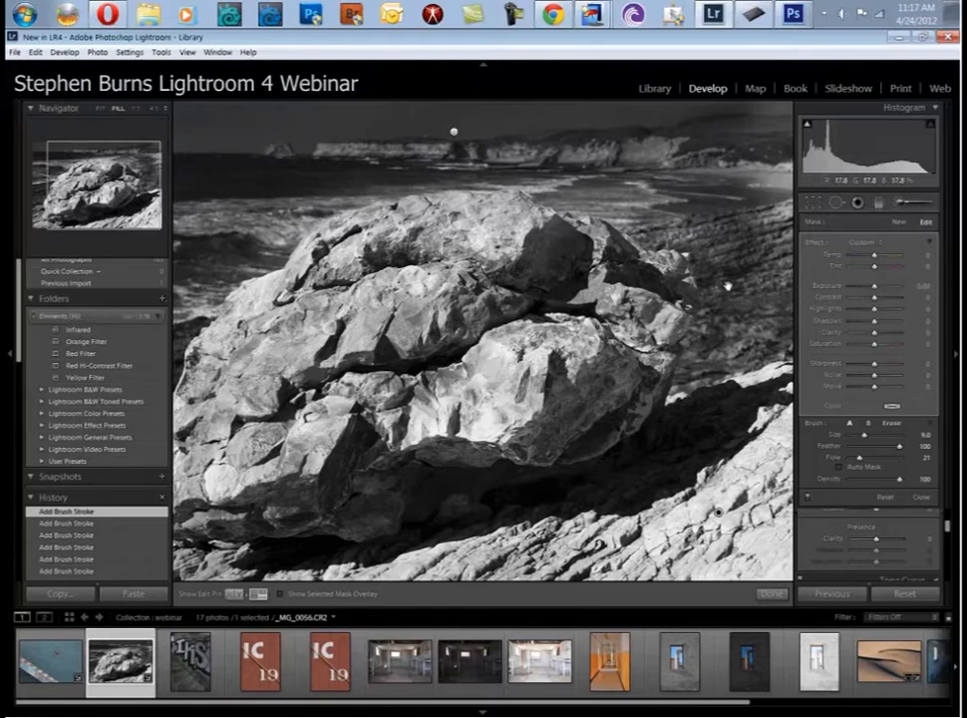
{"action": "key", "text": "b"}
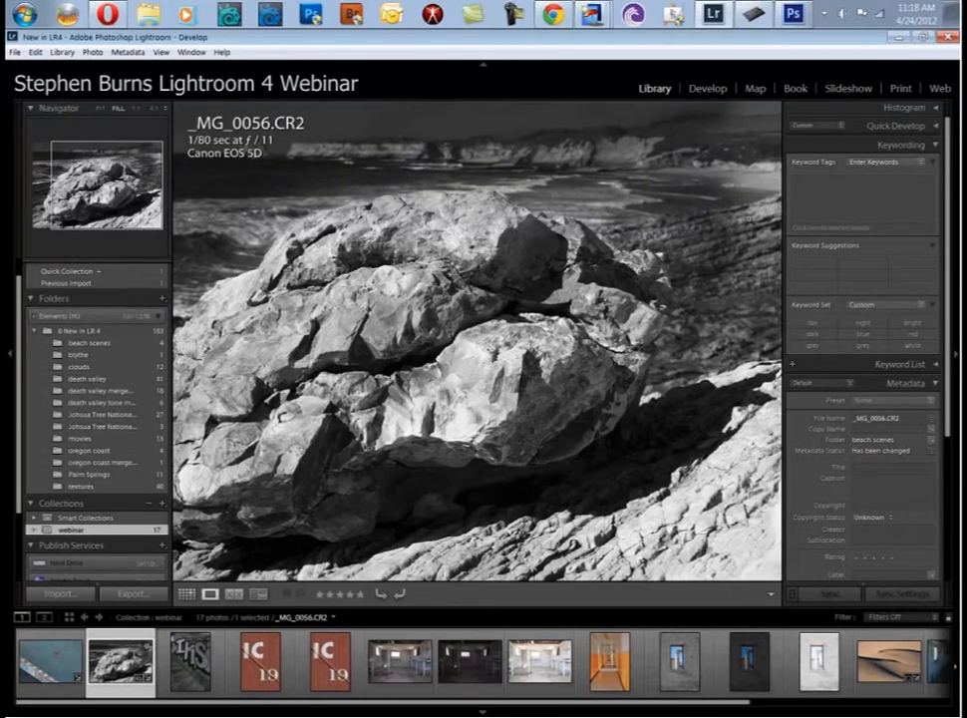
{"action": "left_click", "coordinate": [748, 218]}
{"action": "key", "text": "n"}
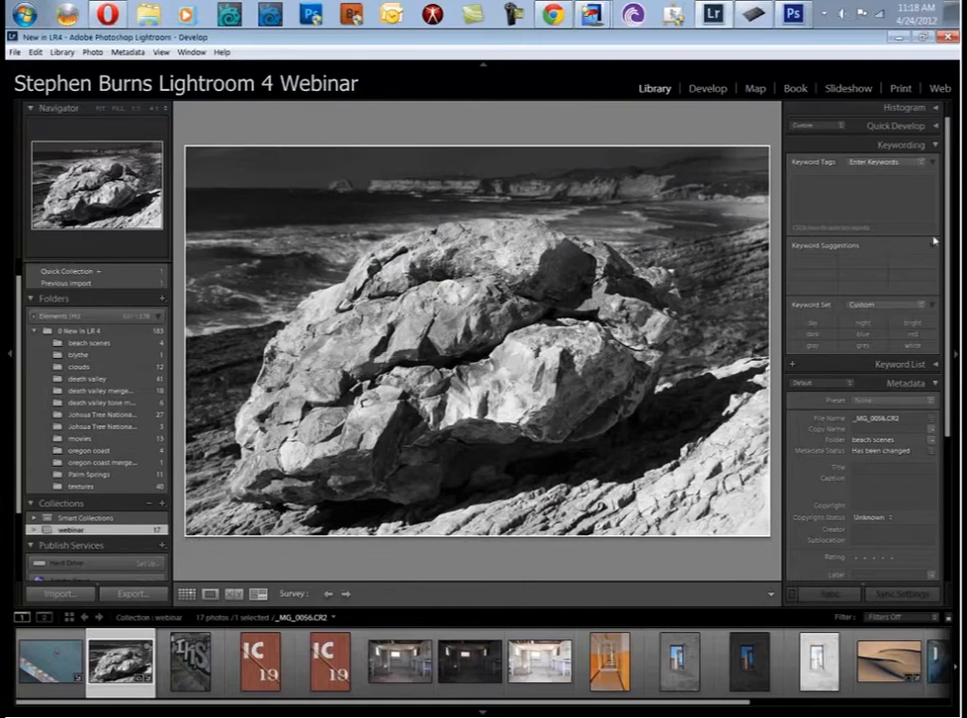
{"action": "key", "text": "d"}
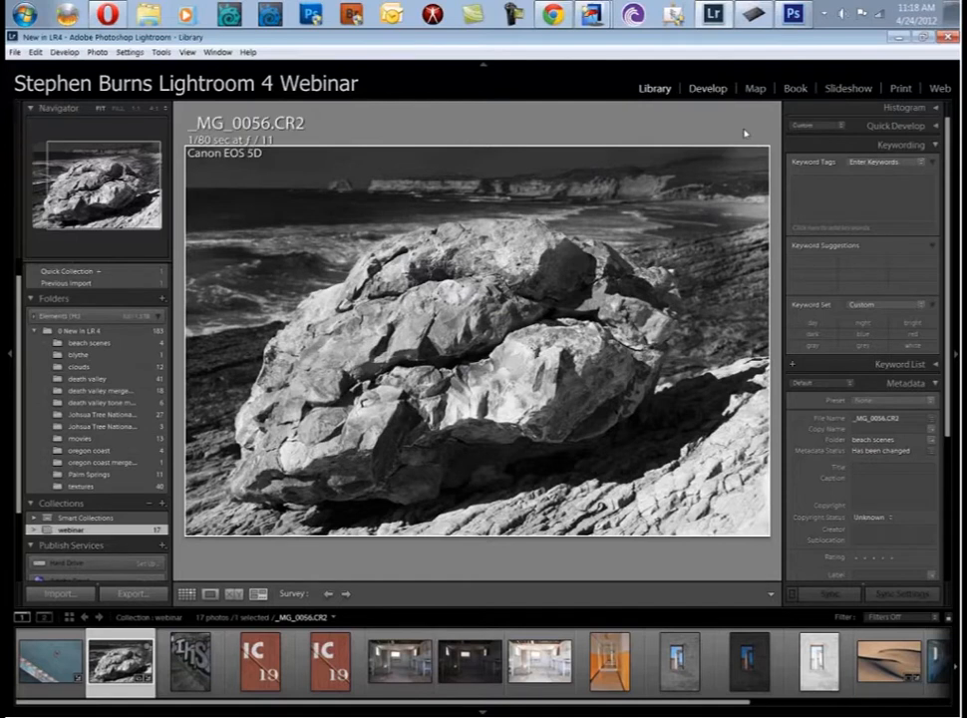
Reopen the Adjustment Brush, reselect the cliffs' pin, and refine the darkening over the far-right sky and shore and the left surf at size 14.0.
{"action": "left_click", "coordinate": [901, 204]}
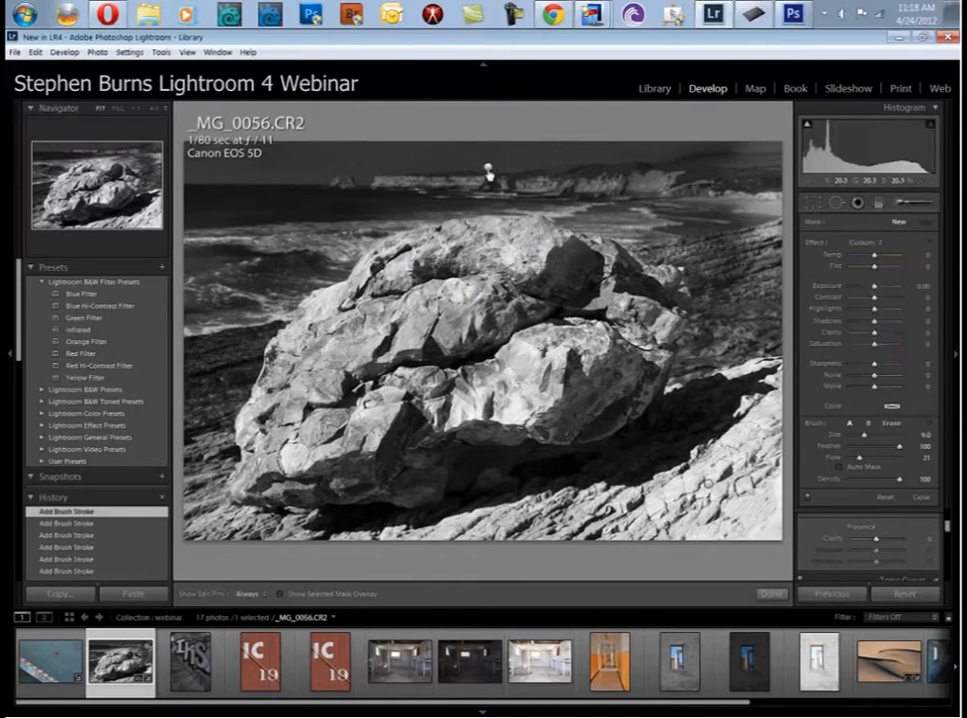
{"action": "left_click", "coordinate": [488, 169]}
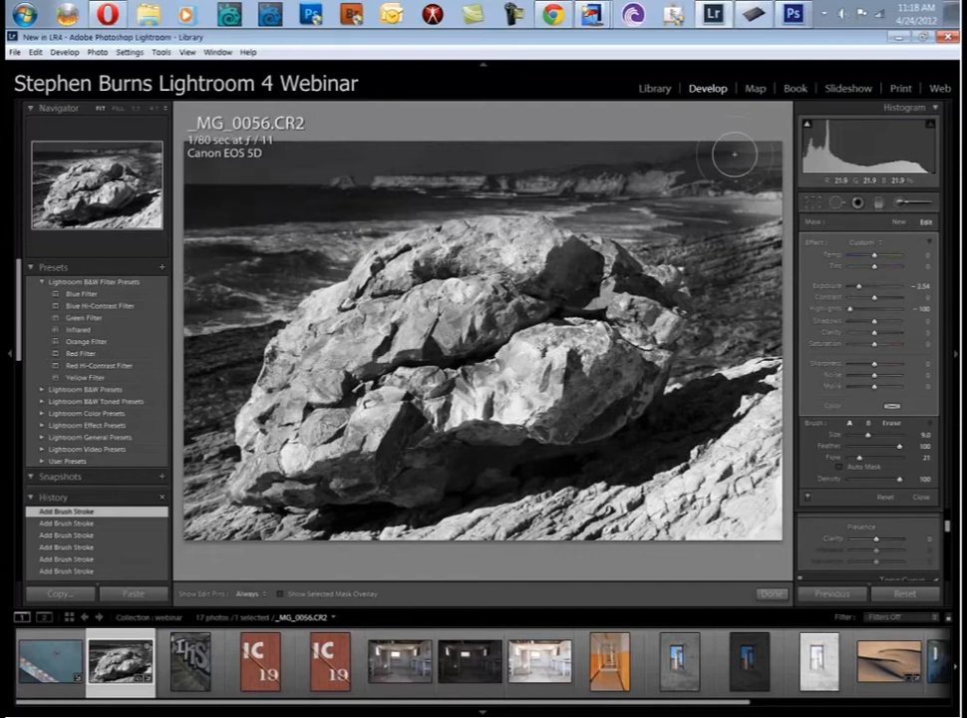
{"action": "key", "text": "]"}
{"action": "key", "text": "h"}
{"action": "mouse_move", "coordinate": [759, 152]}
{"action": "left_mouse_down"}
{"action": "mouse_move", "coordinate": [741, 227]}
{"action": "mouse_move", "coordinate": [759, 296]}
{"action": "mouse_move", "coordinate": [718, 238]}
{"action": "left_mouse_up"}
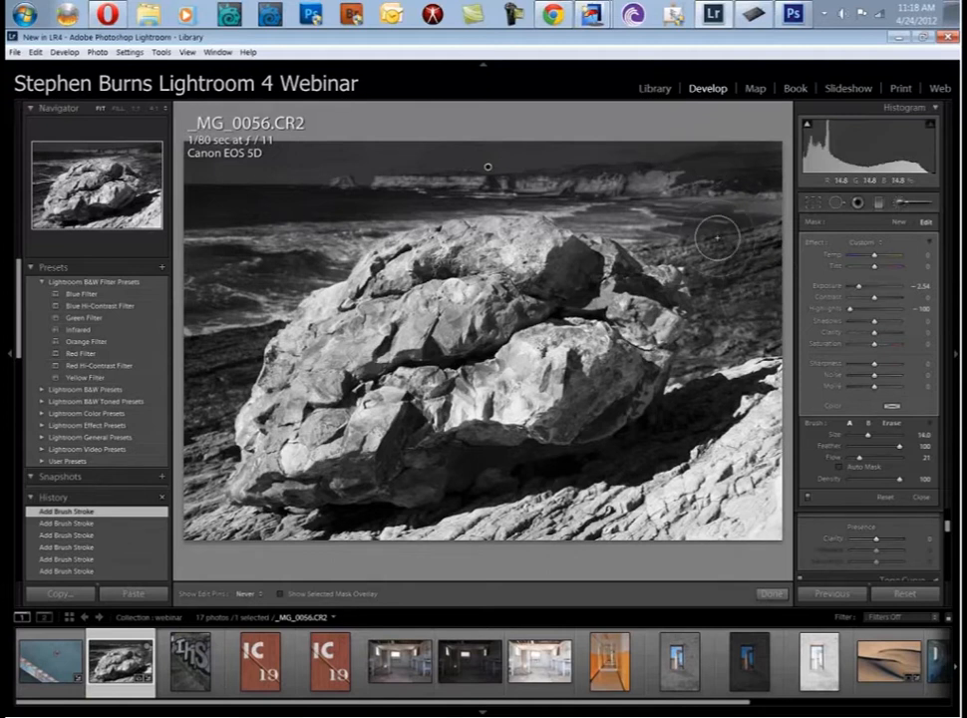
{"action": "key", "text": "0"}
{"action": "key", "text": "alt"}
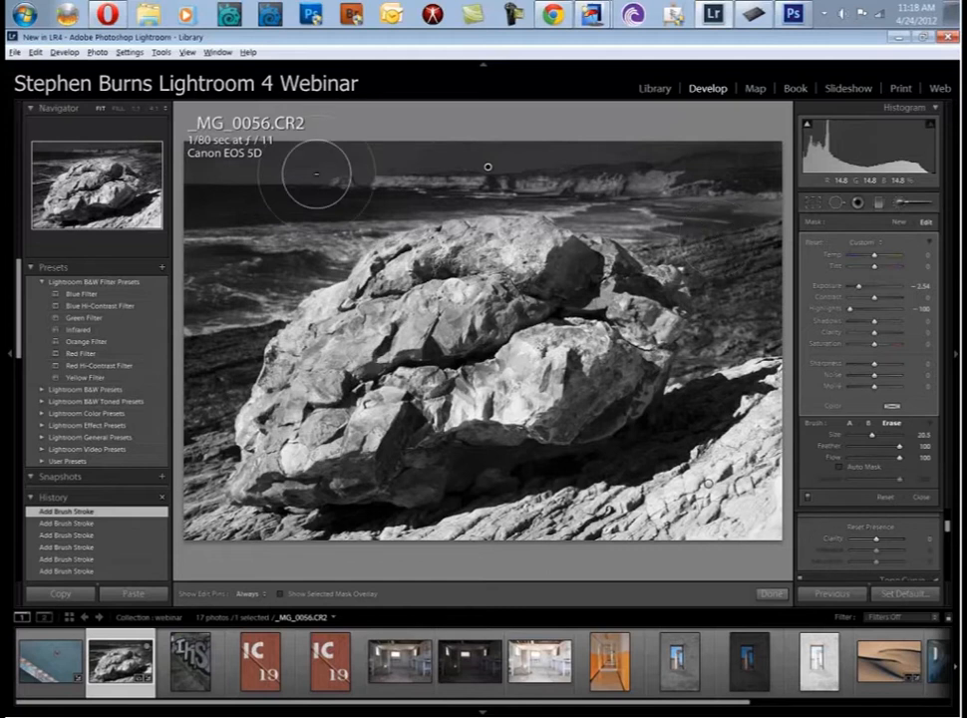
{"action": "left_click_drag", "start_coordinate": [244, 271], "coordinate": [261, 317]}
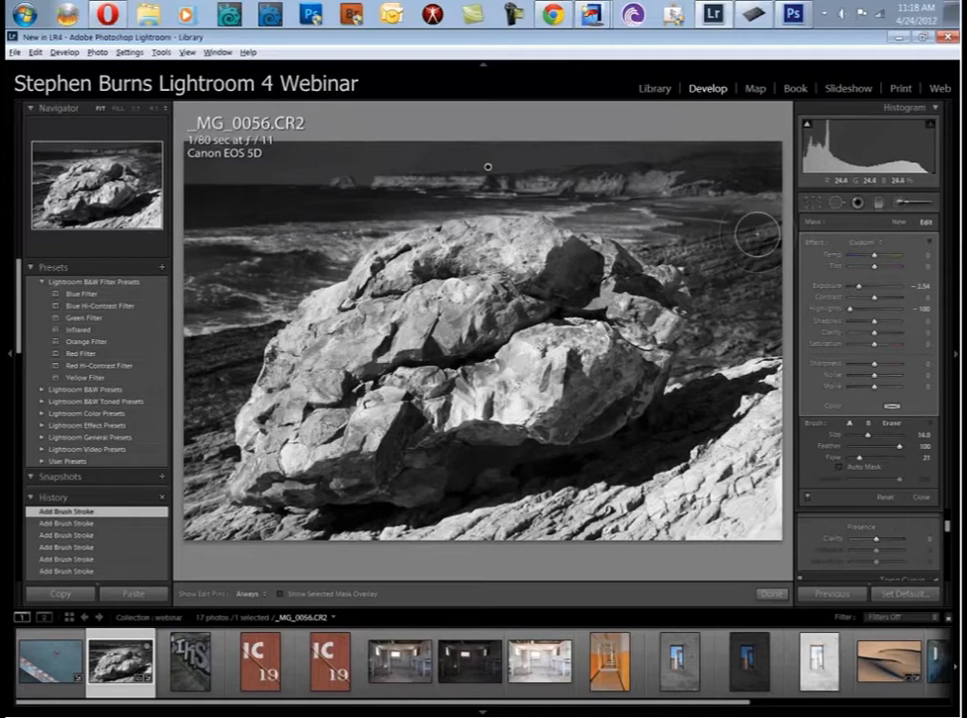
Select the brush pin on the foreground bedrock, set its exposure to -1.96, and paint over the bedrock's lower-right part.
{"action": "left_click", "coordinate": [896, 222]}
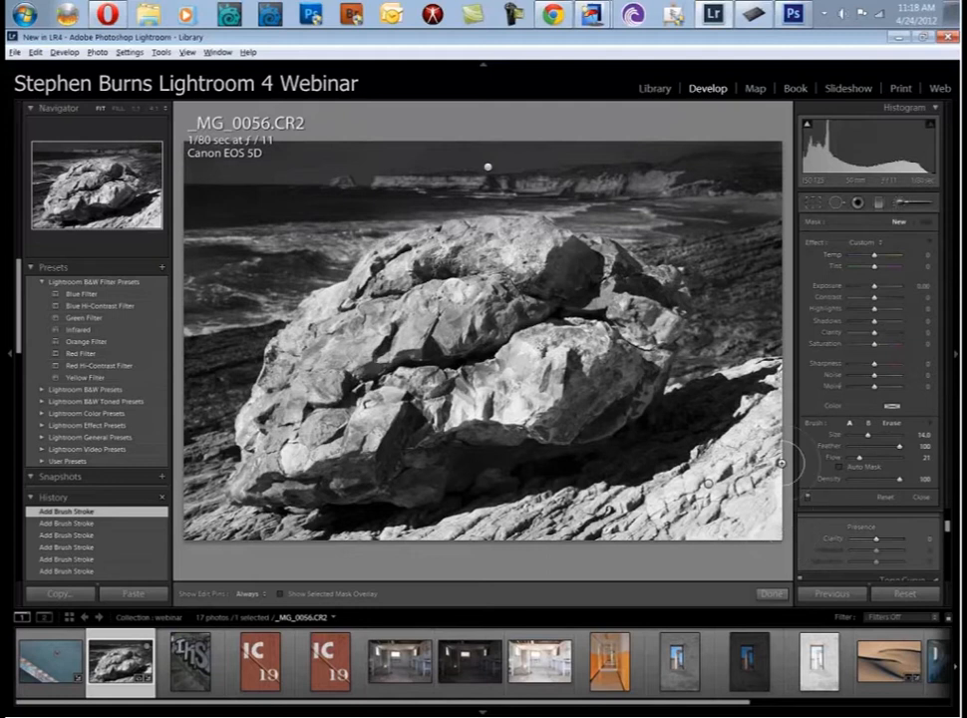
{"action": "left_click", "coordinate": [705, 487]}
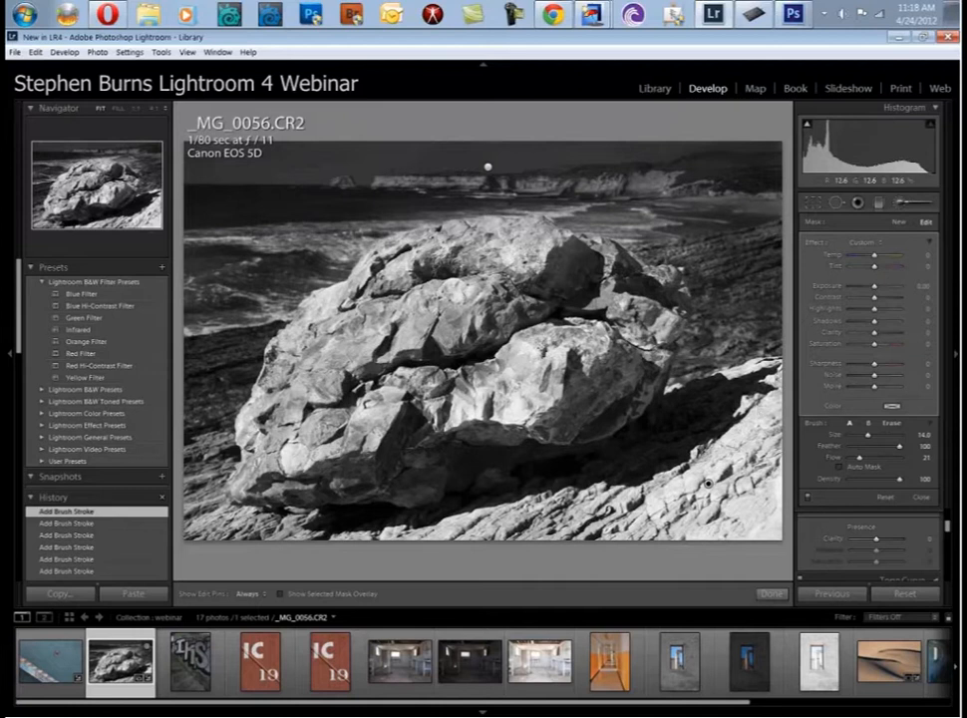
{"action": "left_click", "coordinate": [863, 288]}
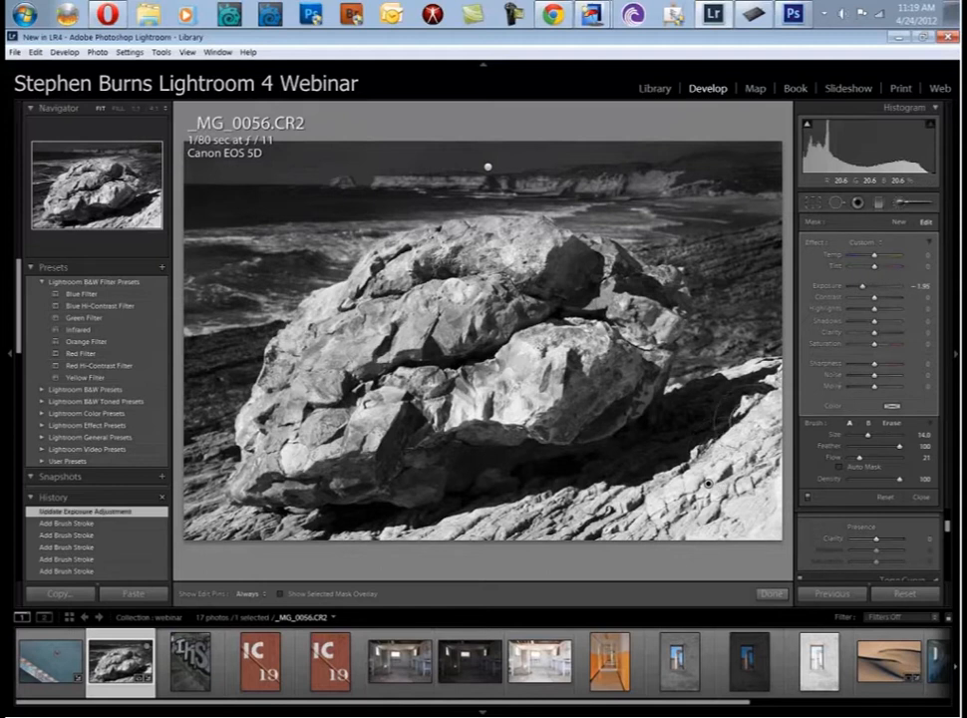
{"action": "key", "text": "h"}
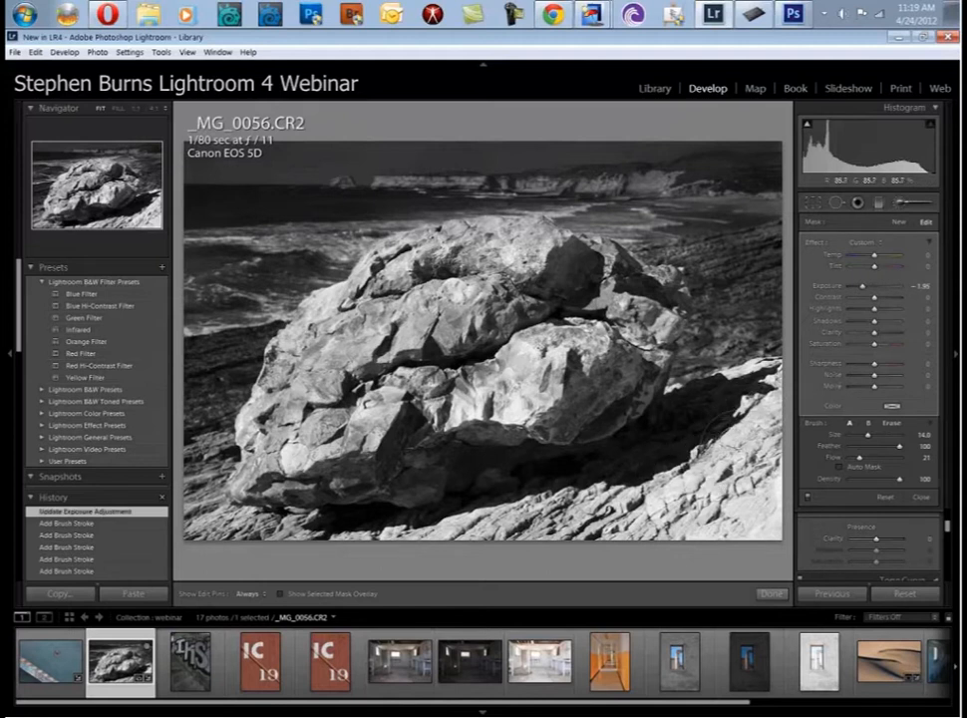
{"action": "mouse_move", "coordinate": [747, 539]}
{"action": "left_mouse_down"}
{"action": "mouse_move", "coordinate": [648, 524]}
{"action": "mouse_move", "coordinate": [600, 539]}
{"action": "left_mouse_up"}
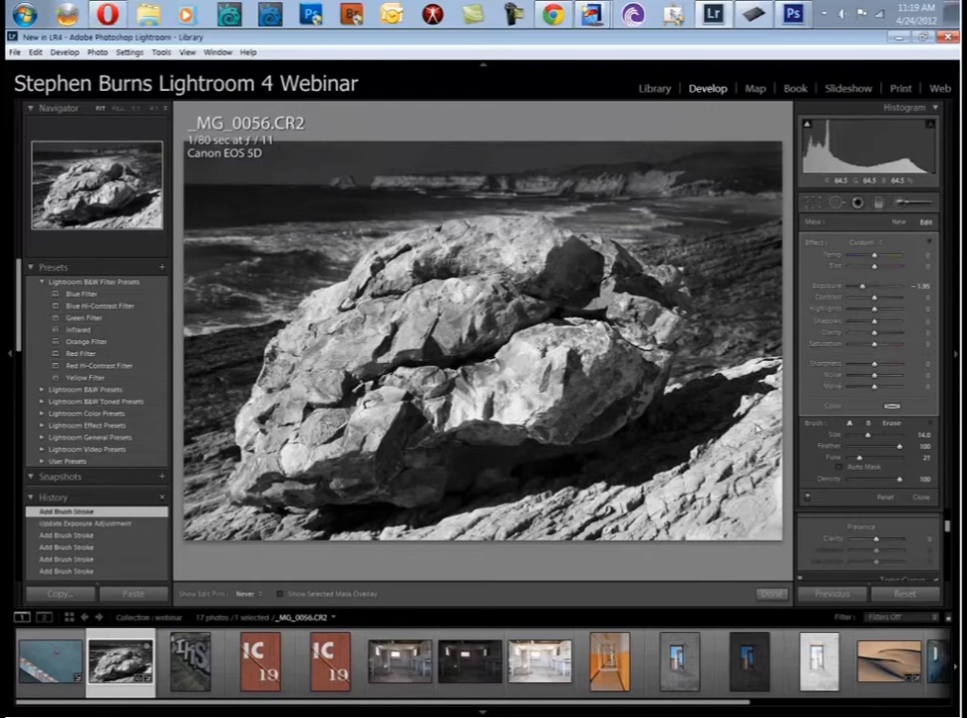
Extend the darkening along the foreground bedrock to the photo's lower-left corner, reducing the brush to size 4.0.
{"action": "key", "text": "h"}
{"action": "left_click_drag", "start_coordinate": [627, 508], "coordinate": [439, 521]}
{"action": "scroll", "coordinate": [300, 520], "scroll_direction": "down", "scroll_amount": 5}
{"action": "left_click", "coordinate": [244, 523]}
{"action": "left_click_drag", "start_coordinate": [224, 514], "coordinate": [224, 449]}
{"action": "key", "text": "h"}
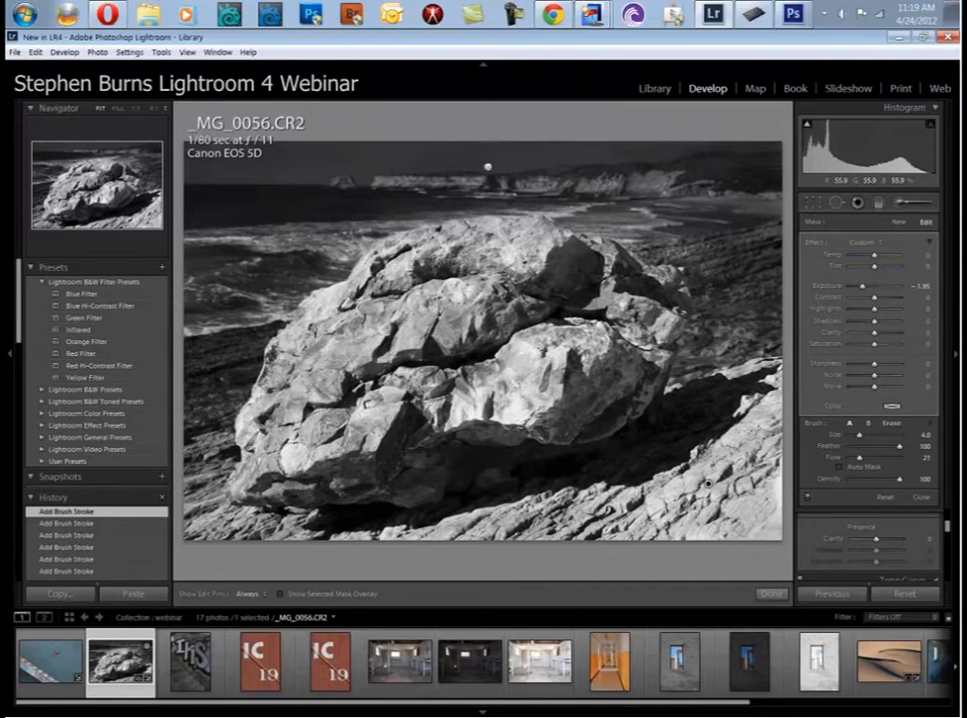
Enlarge the brush to size 10.0 and darken the bedrock in the photo's lower-right corner further.
{"action": "scroll", "coordinate": [708, 484], "scroll_direction": "up", "scroll_amount": 6}
{"action": "left_click_drag", "start_coordinate": [774, 498], "coordinate": [759, 550]}
{"action": "key", "text": "h"}
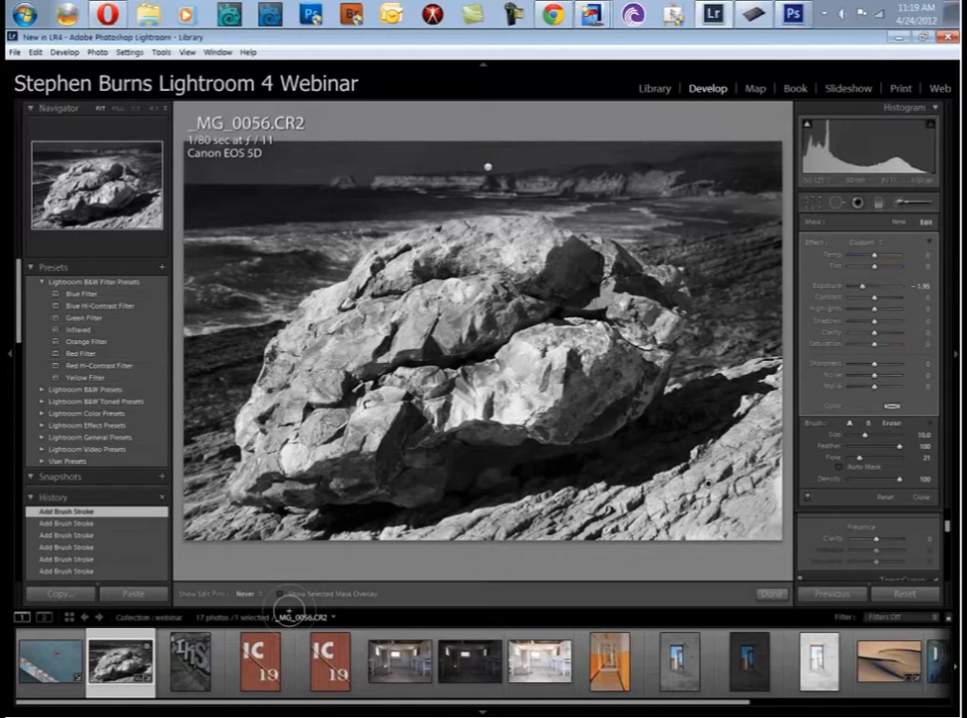
{"action": "key", "text": "h"}
Close the Adjustment Brush and set the photo's overall Whites to -51 and Contrast to +29.
{"action": "key", "text": "k"}
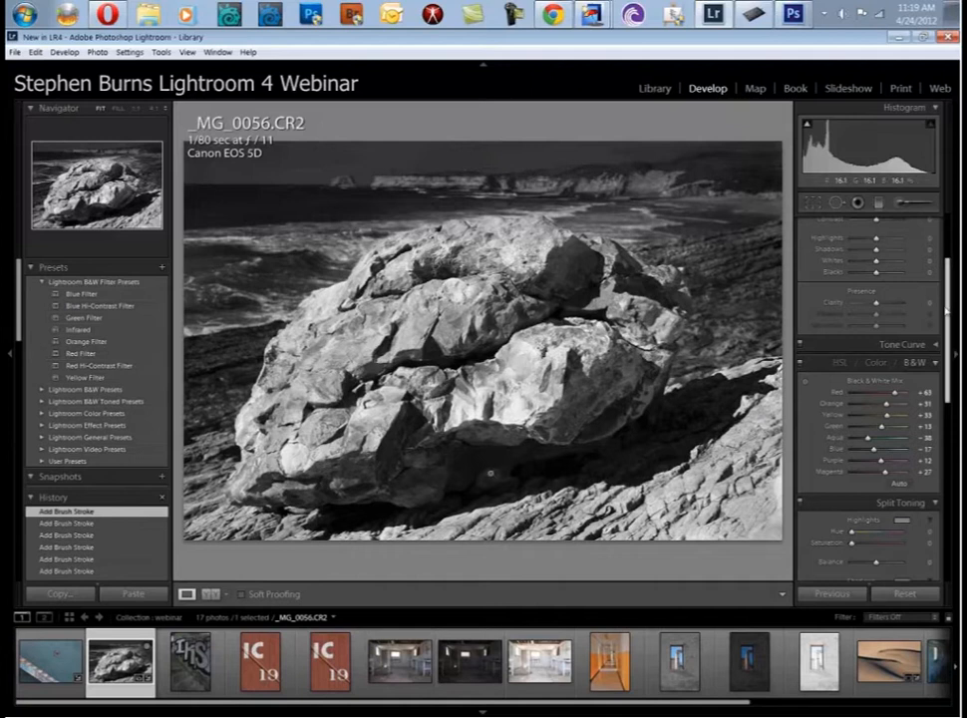
{"action": "scroll", "coordinate": [947, 262], "scroll_direction": "up", "scroll_amount": 4}
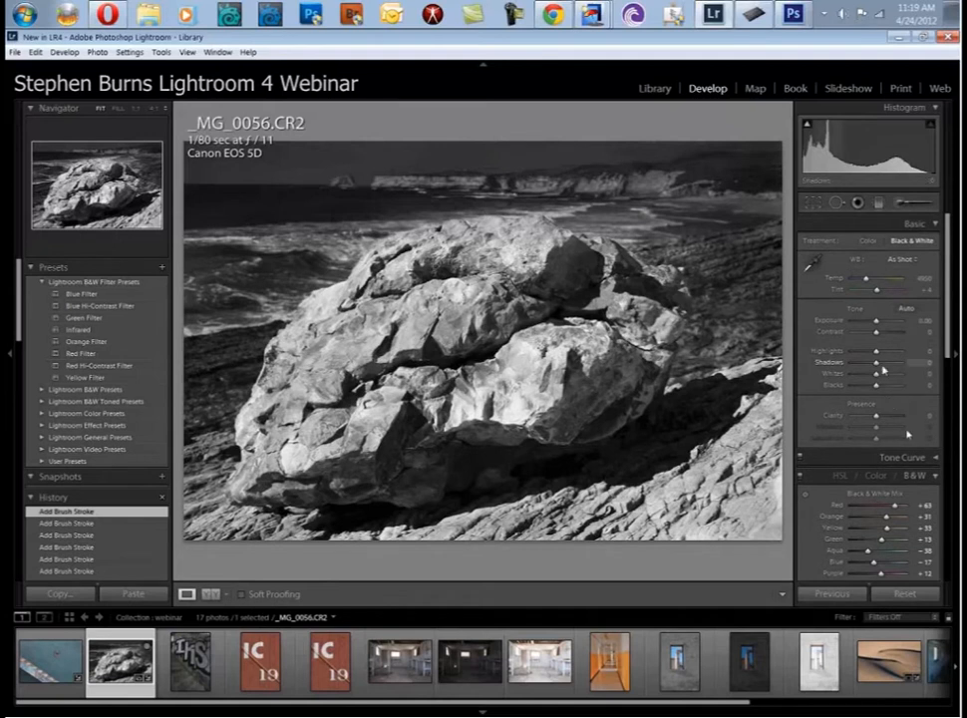
{"action": "left_click_drag", "start_coordinate": [878, 374], "coordinate": [855, 377]}
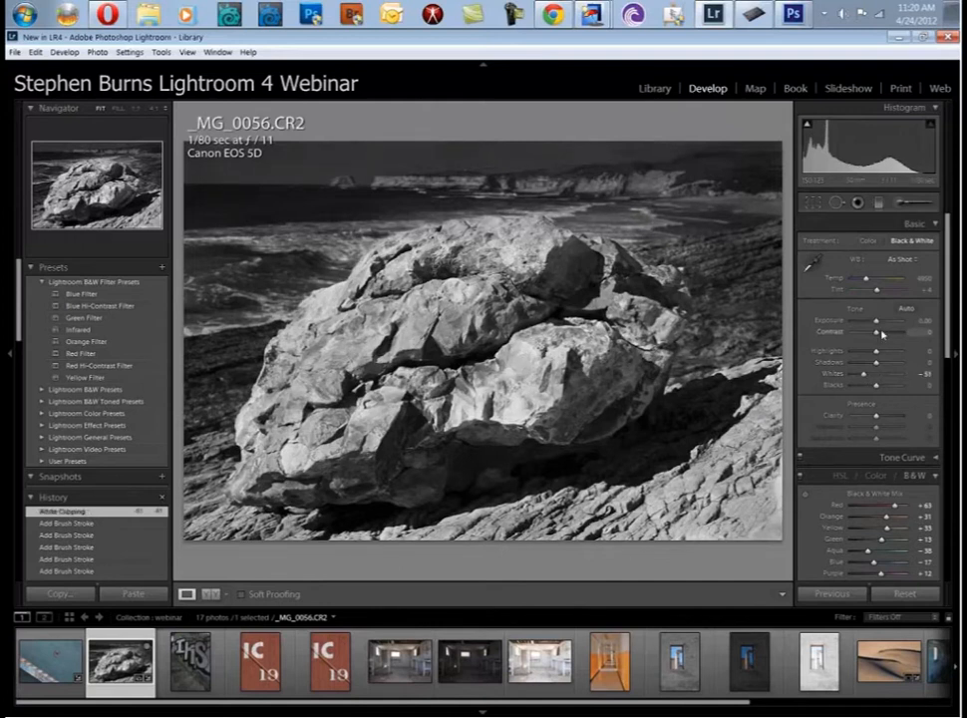
{"action": "left_click_drag", "start_coordinate": [881, 334], "coordinate": [883, 335]}
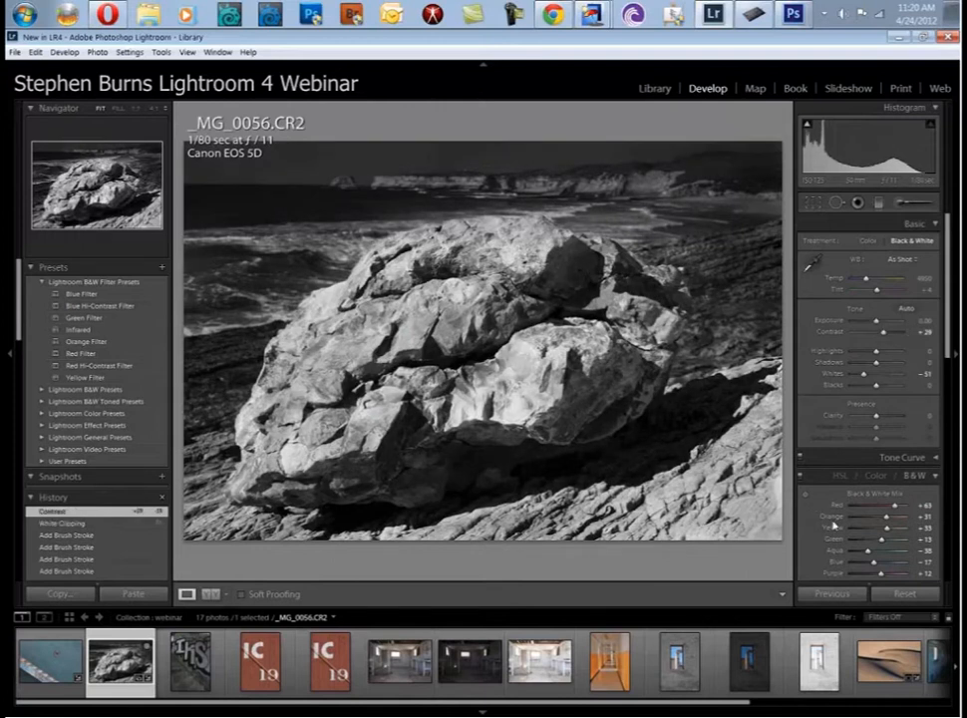
Set the photo's Clarity to -12 and examine the rock's texture up close.
{"action": "mouse_move", "coordinate": [880, 417]}
{"action": "left_mouse_down"}
{"action": "mouse_move", "coordinate": [902, 416]}
{"action": "mouse_move", "coordinate": [871, 419]}
{"action": "left_mouse_up"}
{"action": "key", "text": "ctrl+equal"}
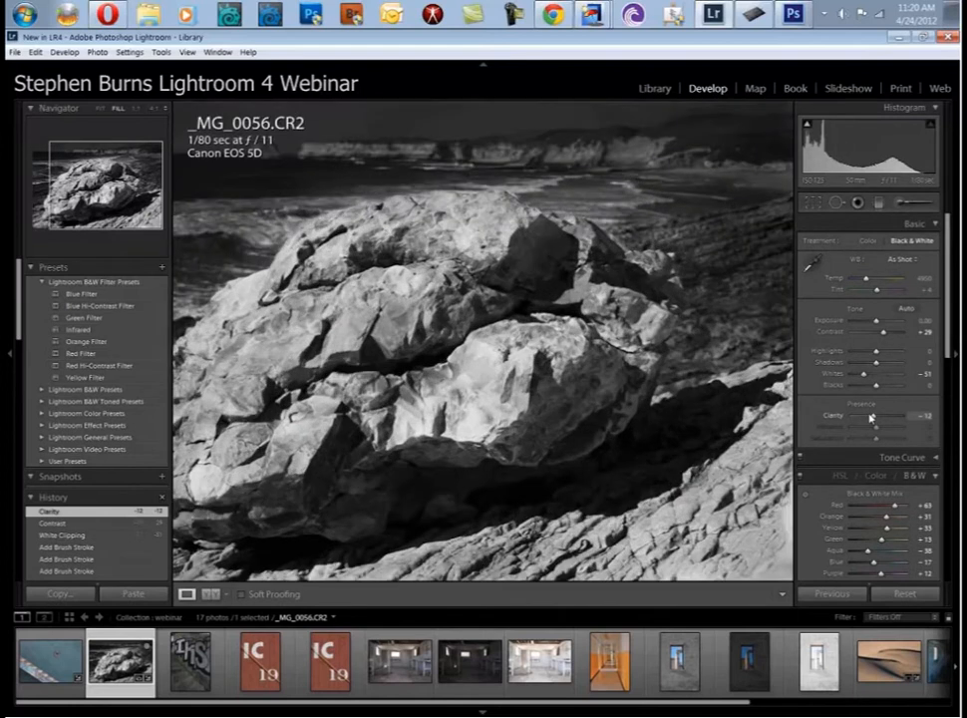
{"action": "key", "text": "ctrl+equal"}
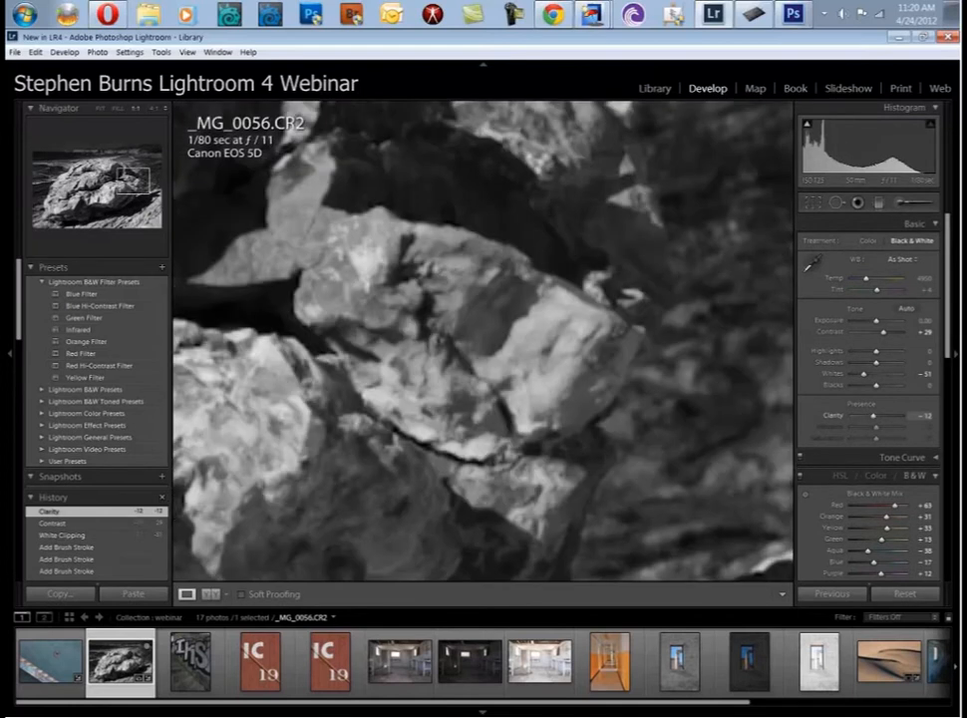
Raise the black and white rock photo's Clarity to +22 and view the whole photo, briefly enlarged without the adjustment controls.
{"action": "key", "text": "ctrl+minus"}
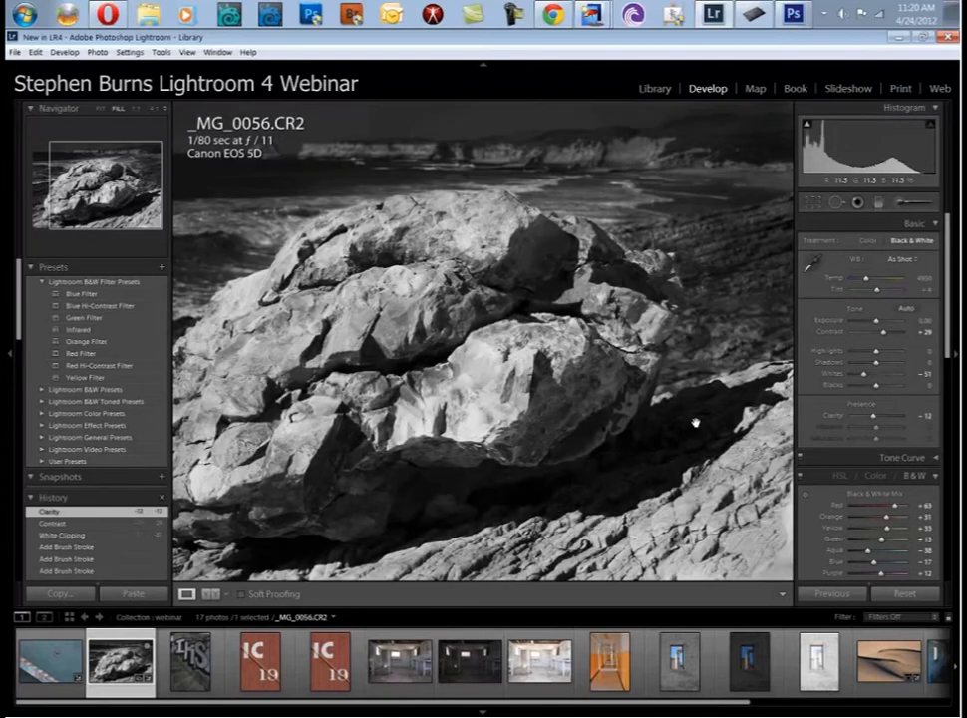
{"action": "left_click_drag", "start_coordinate": [695, 423], "coordinate": [875, 430]}
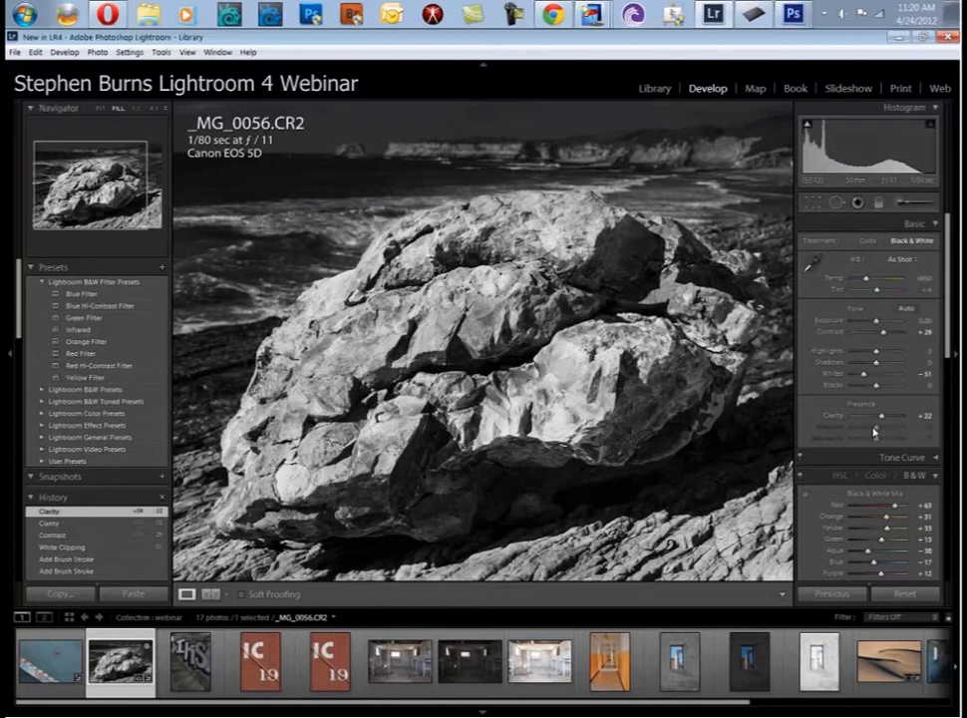
{"action": "key", "text": "ctrl+minus"}
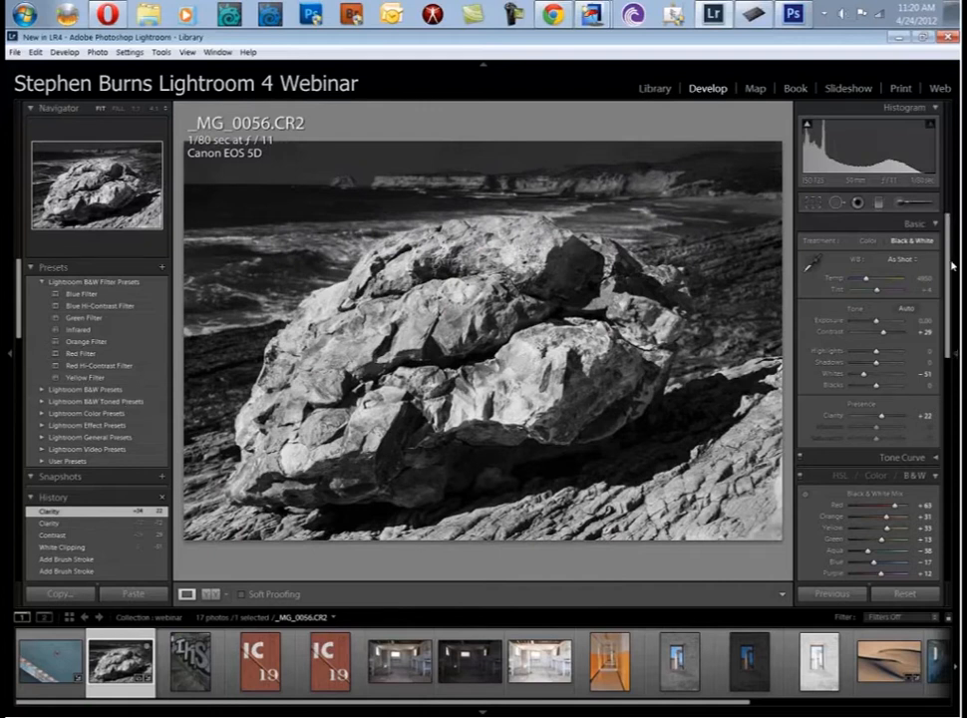
{"action": "key", "text": "F8"}
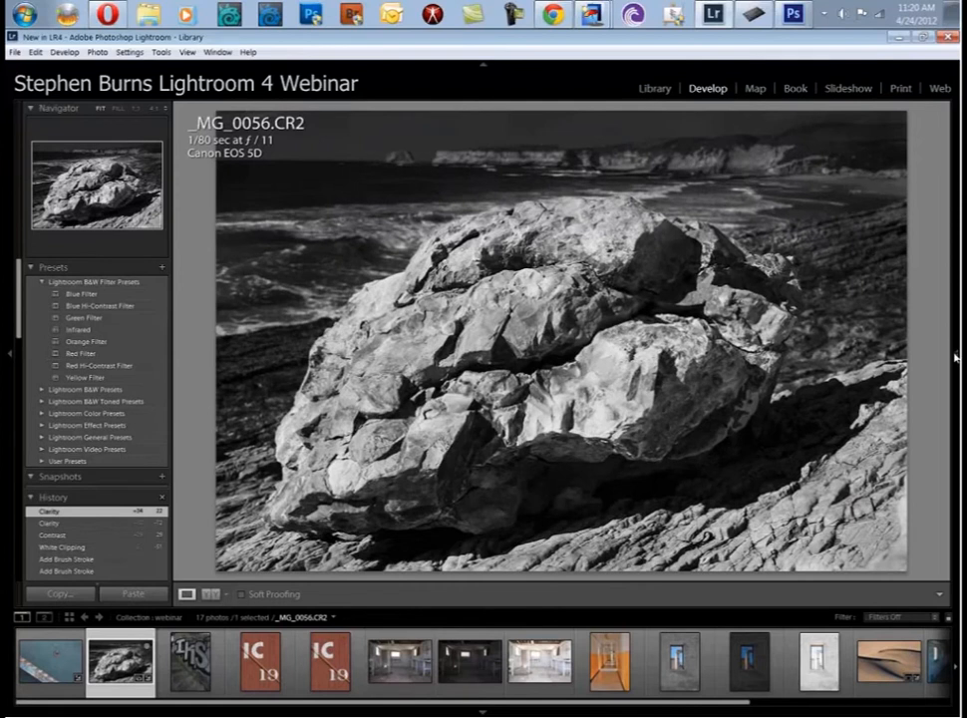
{"action": "key", "text": "F8"}
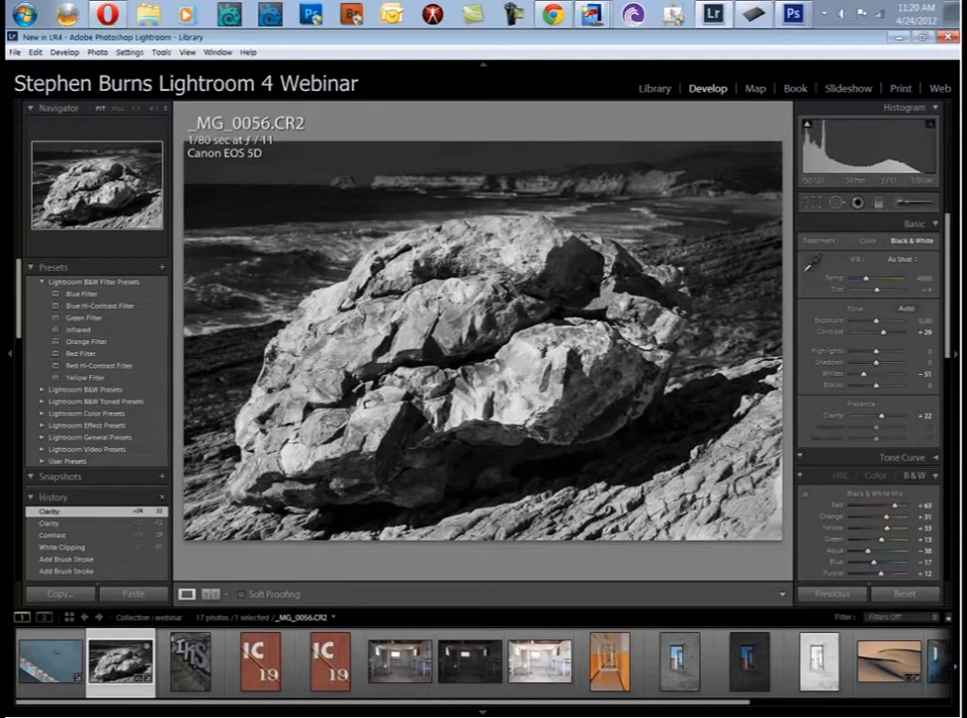
Set the Black & White Mix to Red +64 and Orange +24, sampling the tones directly on the rock.
{"action": "left_click_drag", "start_coordinate": [945, 257], "coordinate": [945, 321]}
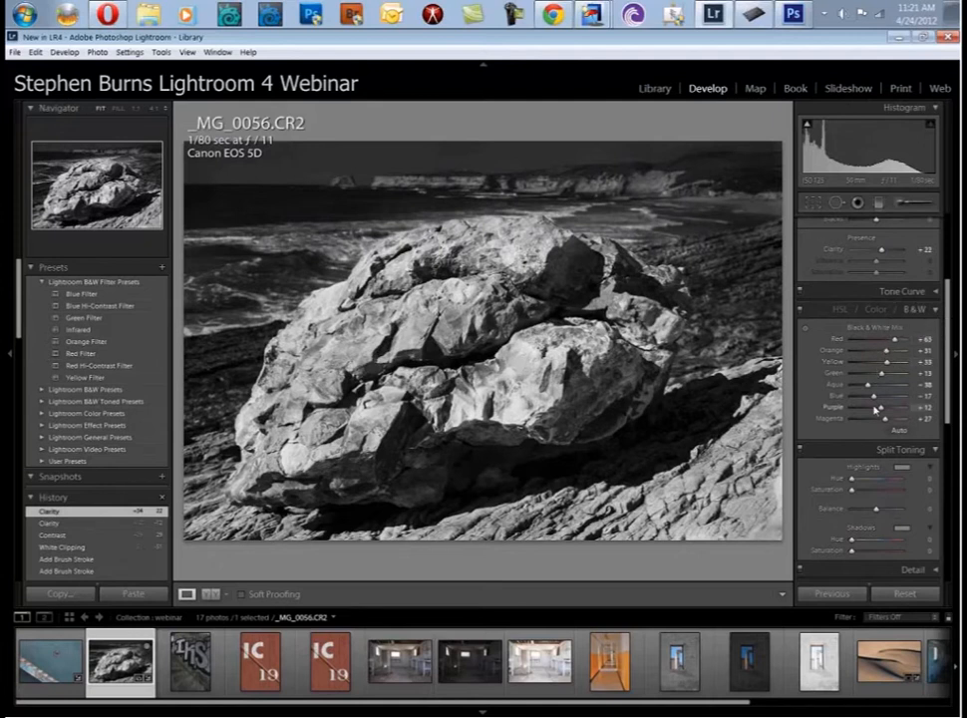
{"action": "mouse_move", "coordinate": [896, 339]}
{"action": "left_mouse_down"}
{"action": "mouse_move", "coordinate": [859, 343]}
{"action": "mouse_move", "coordinate": [899, 342]}
{"action": "mouse_move", "coordinate": [887, 342]}
{"action": "left_mouse_up"}
{"action": "left_click", "coordinate": [805, 327]}
{"action": "mouse_move", "coordinate": [531, 355]}
{"action": "left_mouse_down"}
{"action": "mouse_move", "coordinate": [530, 449]}
{"action": "mouse_move", "coordinate": [531, 334]}
{"action": "mouse_move", "coordinate": [531, 357]}
{"action": "left_mouse_up"}
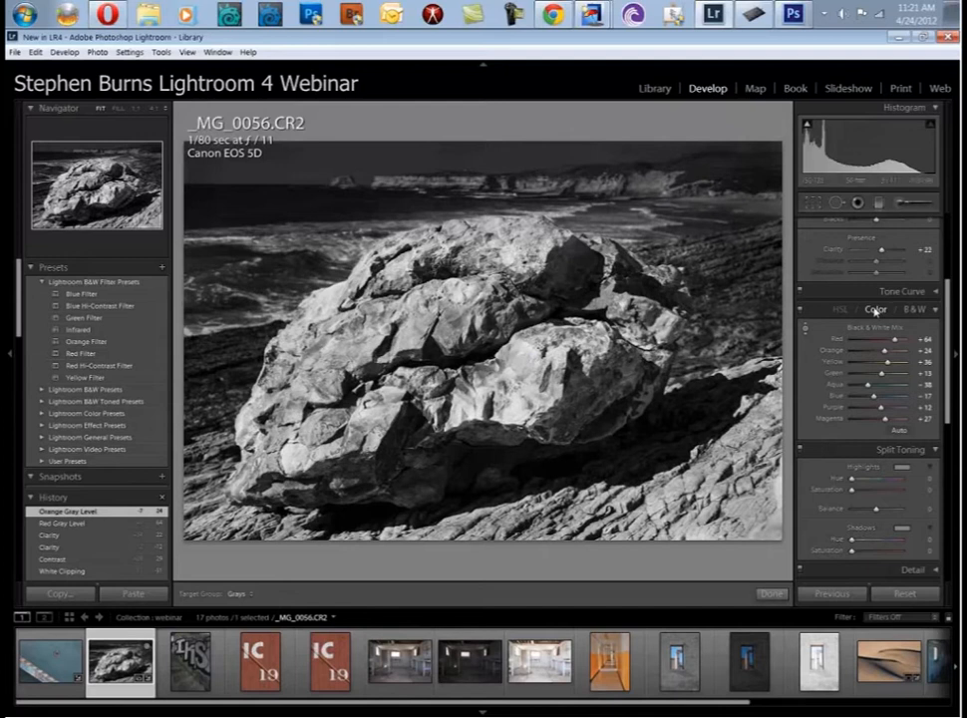
Return the rock photo to color and create a virtual copy of it.
{"action": "left_click", "coordinate": [874, 311]}
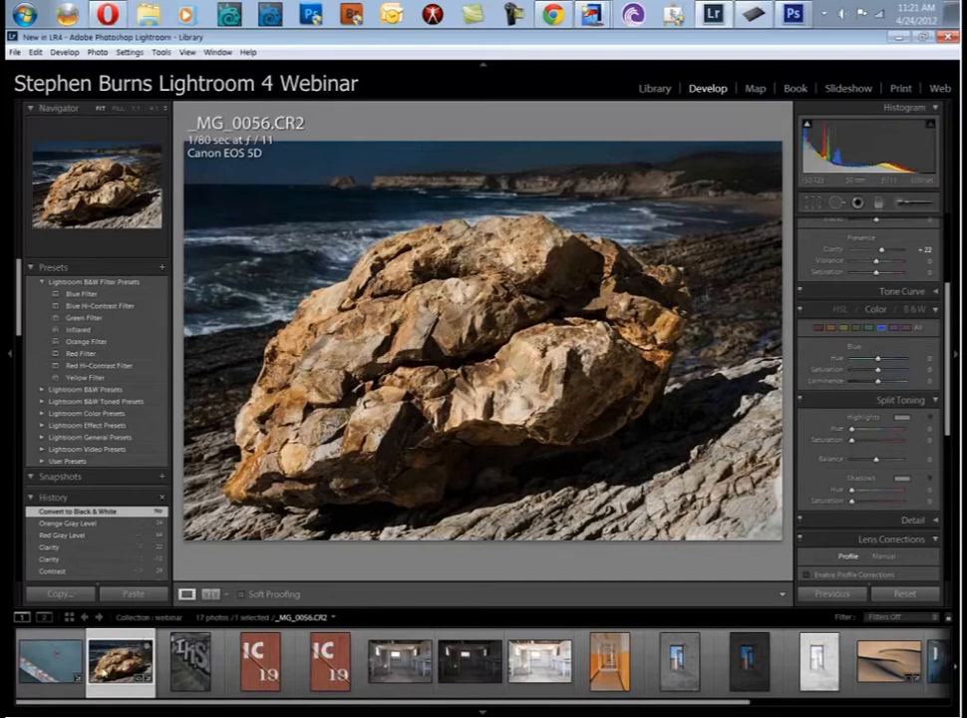
{"action": "left_click_drag", "start_coordinate": [20, 307], "coordinate": [26, 265]}
{"action": "scroll", "coordinate": [30, 546], "scroll_direction": "down", "scroll_amount": 1}
{"action": "right_click", "coordinate": [122, 656]}
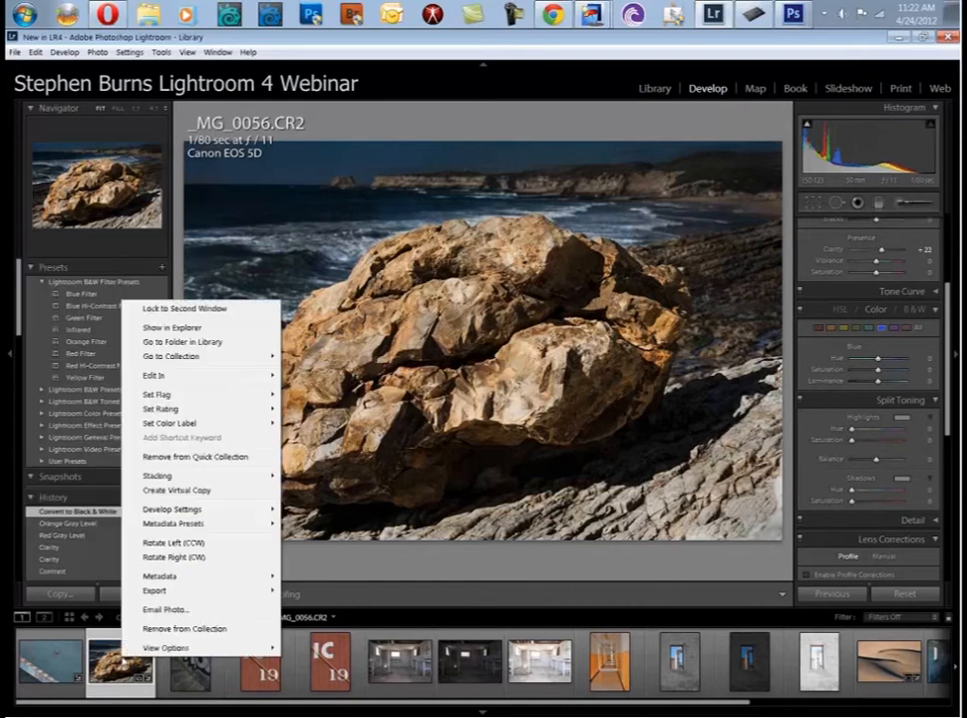
{"action": "left_click", "coordinate": [206, 493]}
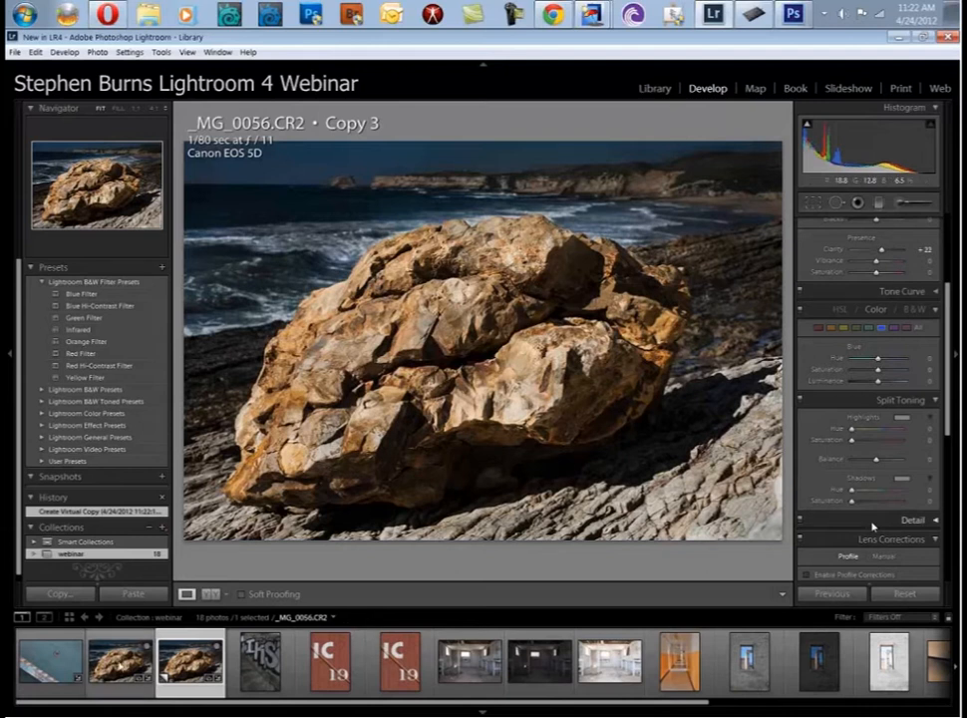
Reset all develop settings on the original _MG_0056.CR2 and compare it with its virtual copy.
{"action": "left_click", "coordinate": [117, 660]}
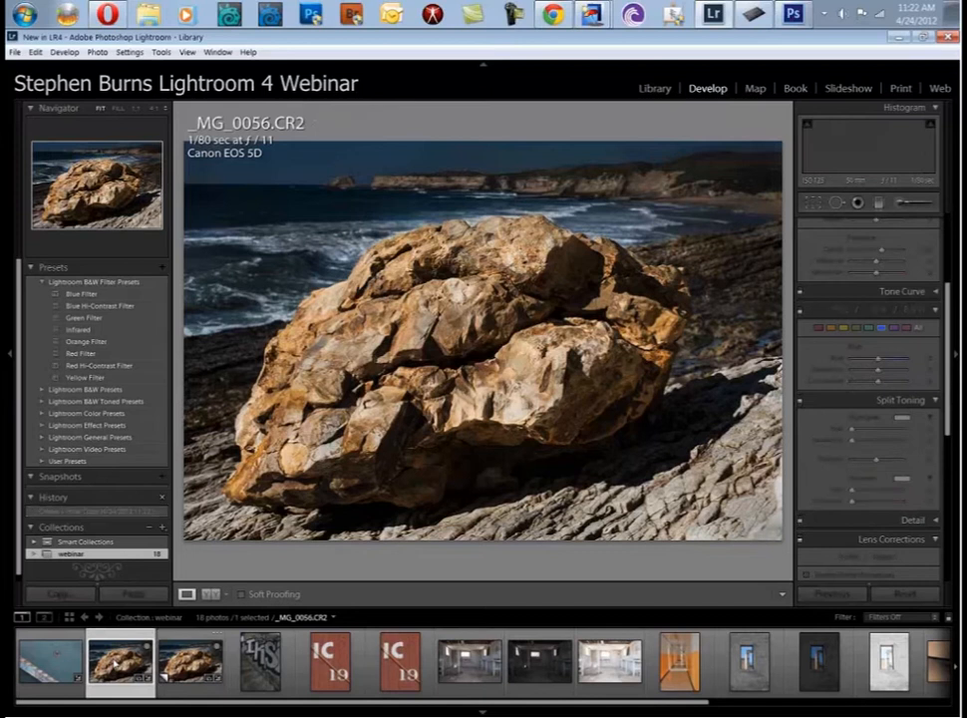
{"action": "left_click", "coordinate": [892, 596]}
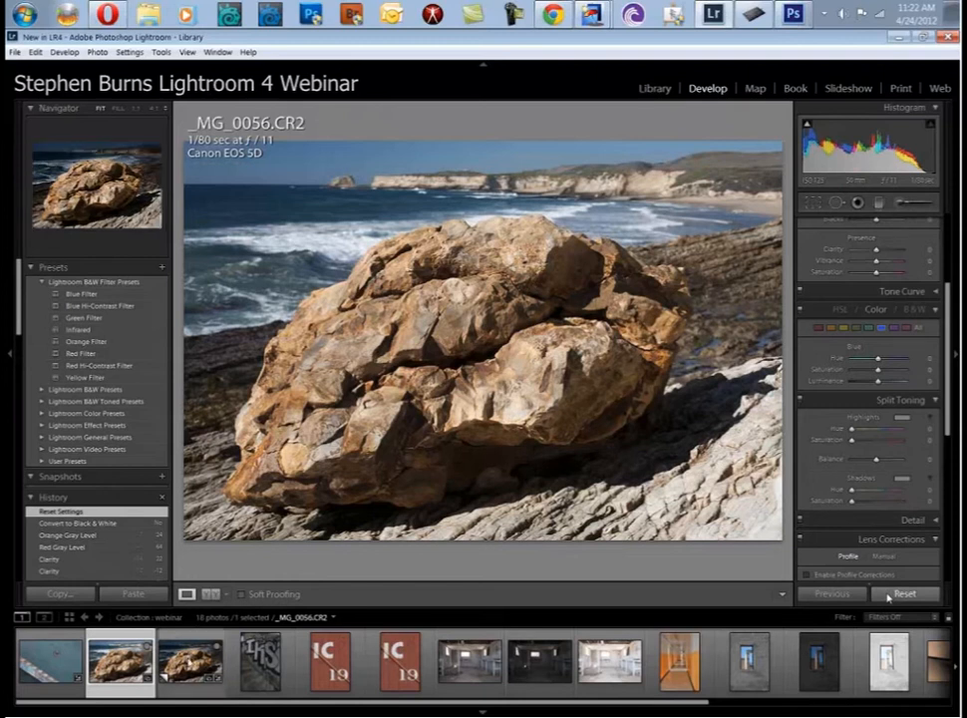
{"action": "left_click", "coordinate": [194, 668]}
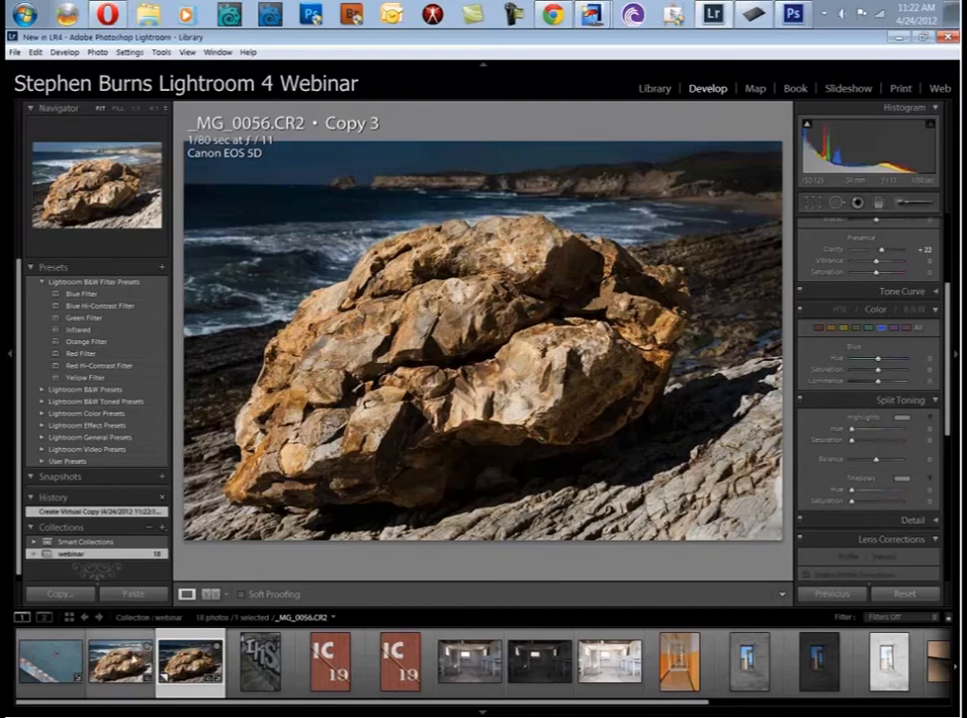
{"action": "left_click", "coordinate": [152, 666]}
{"action": "left_click", "coordinate": [164, 676]}
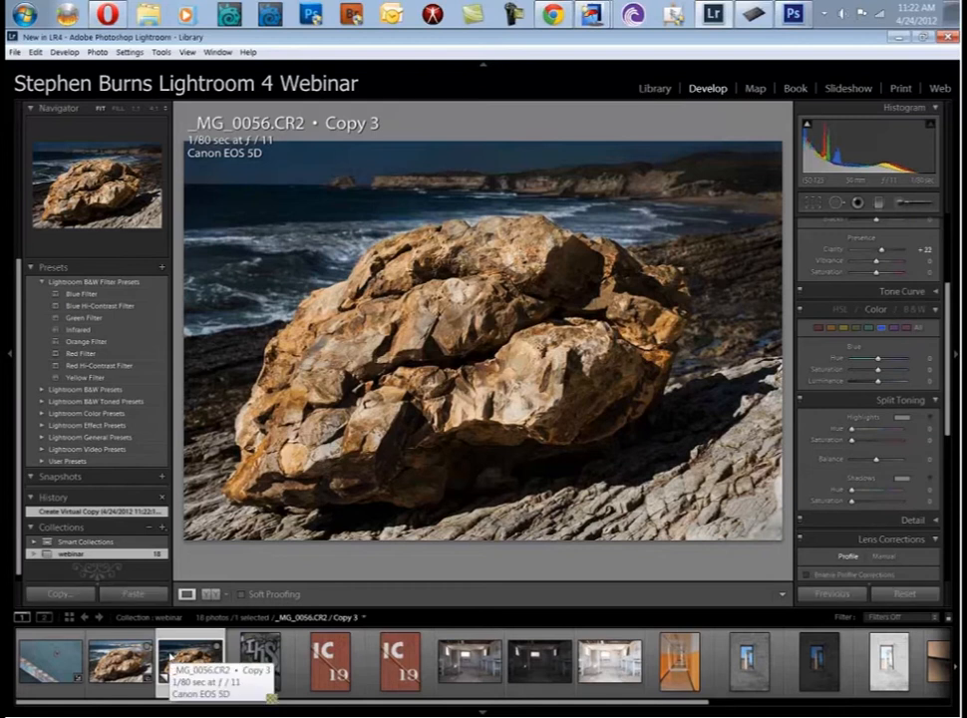
Create another virtual copy from Copy 3, convert Copy 3 to black and white, comparing the versions of the rock photo.
{"action": "right_click", "coordinate": [203, 654]}
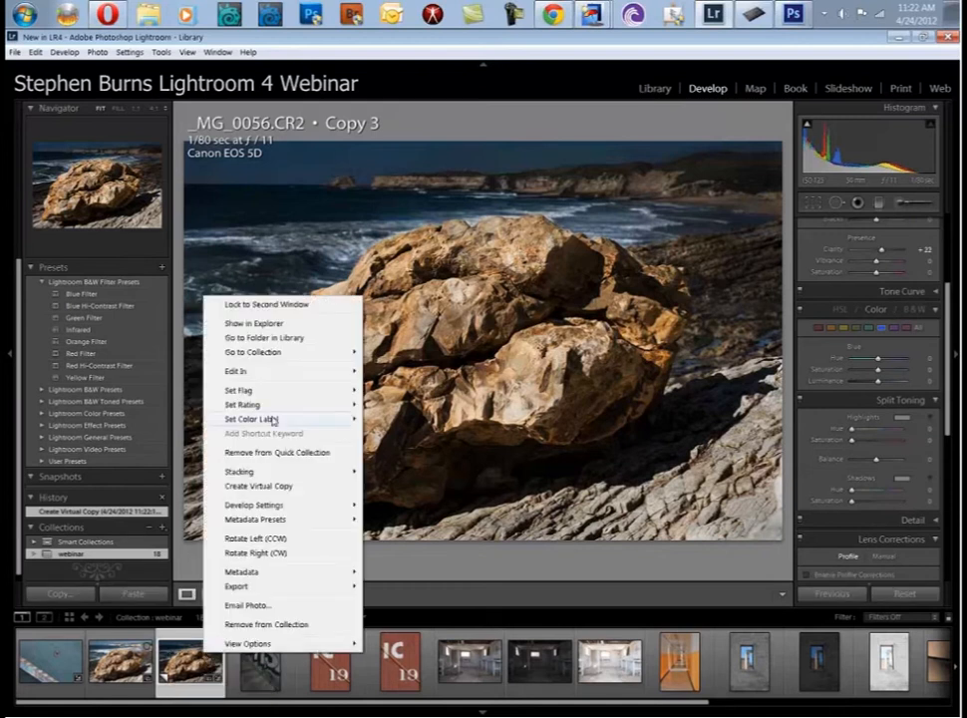
{"action": "left_click", "coordinate": [261, 487]}
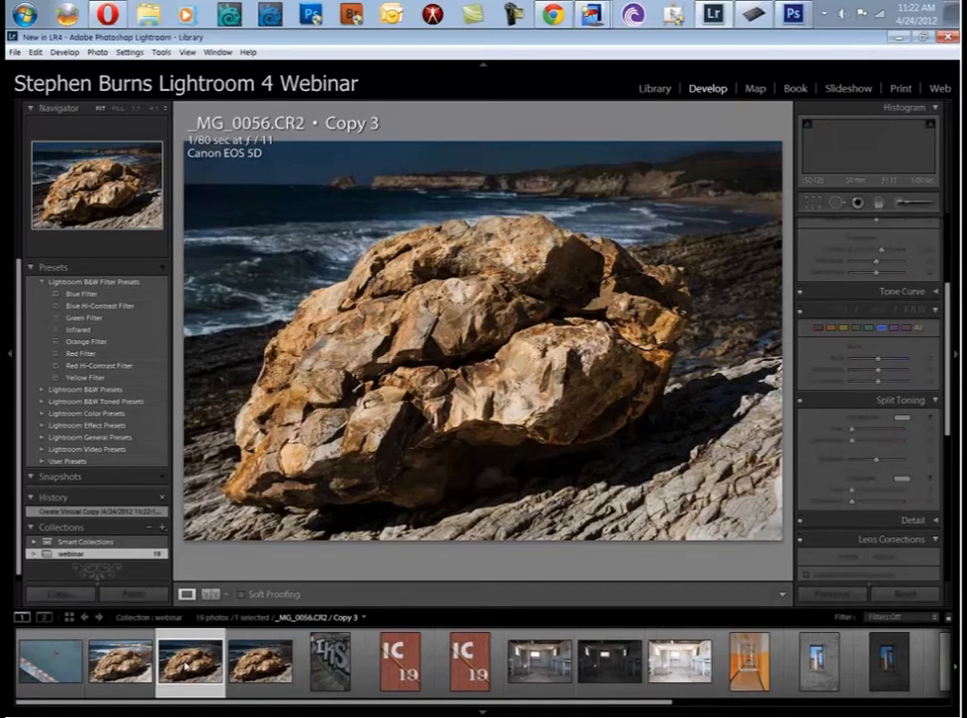
{"action": "left_click", "coordinate": [913, 309]}
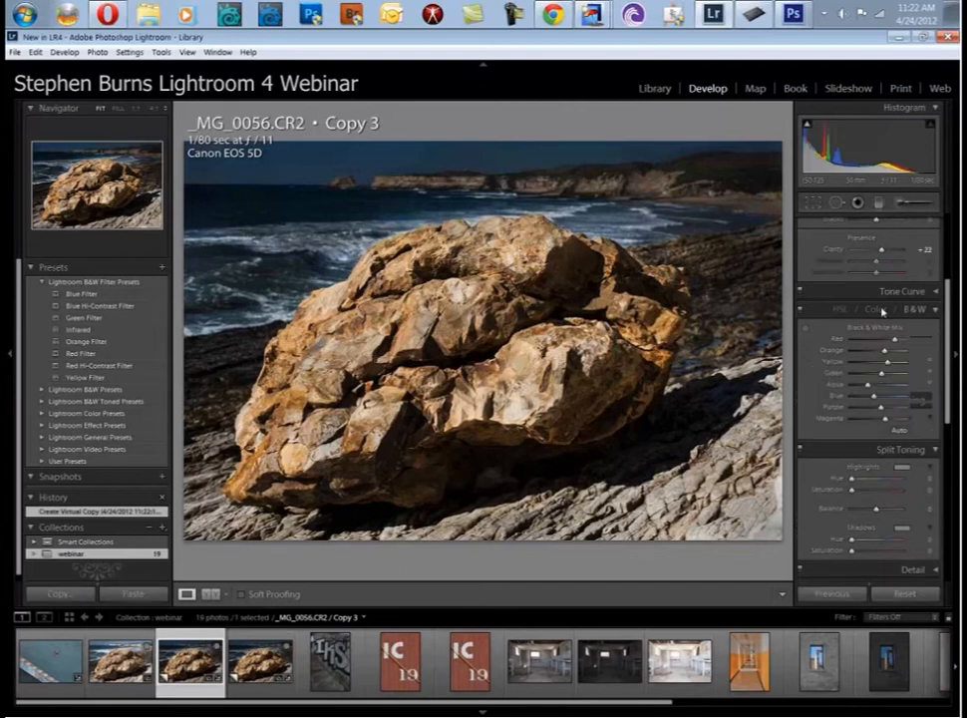
{"action": "key", "text": "Left"}
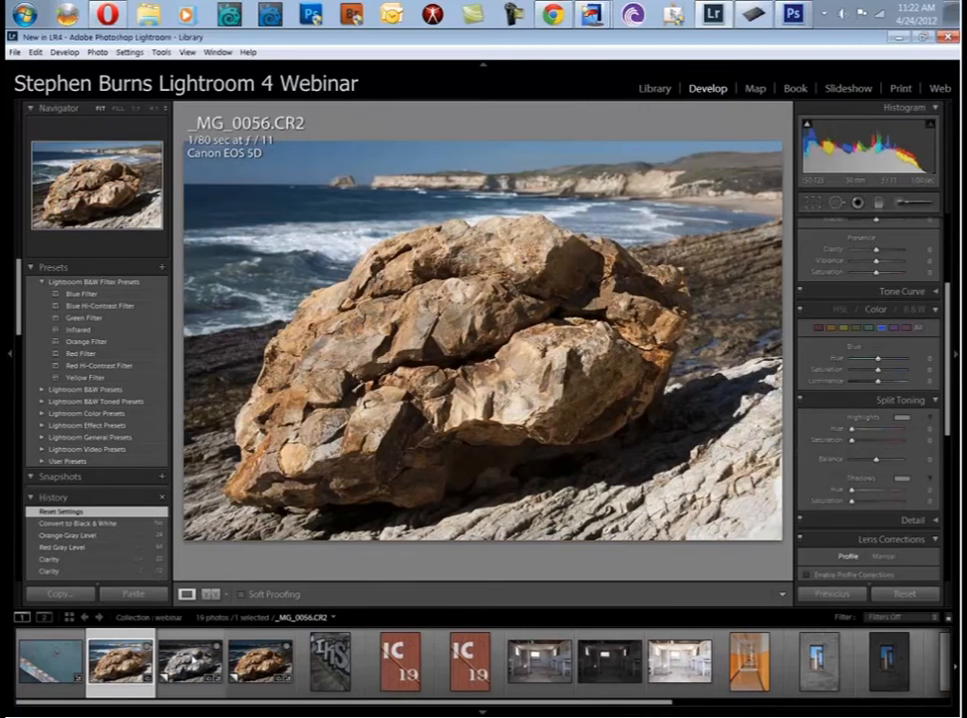
{"action": "key", "text": "Right"}
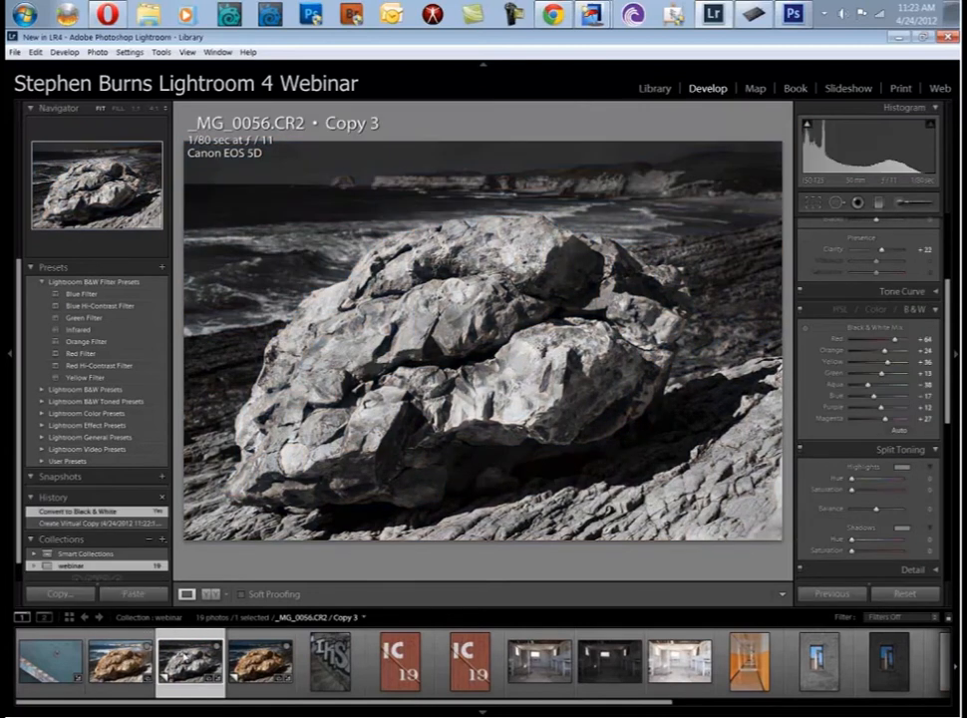
{"action": "left_click", "coordinate": [259, 648]}
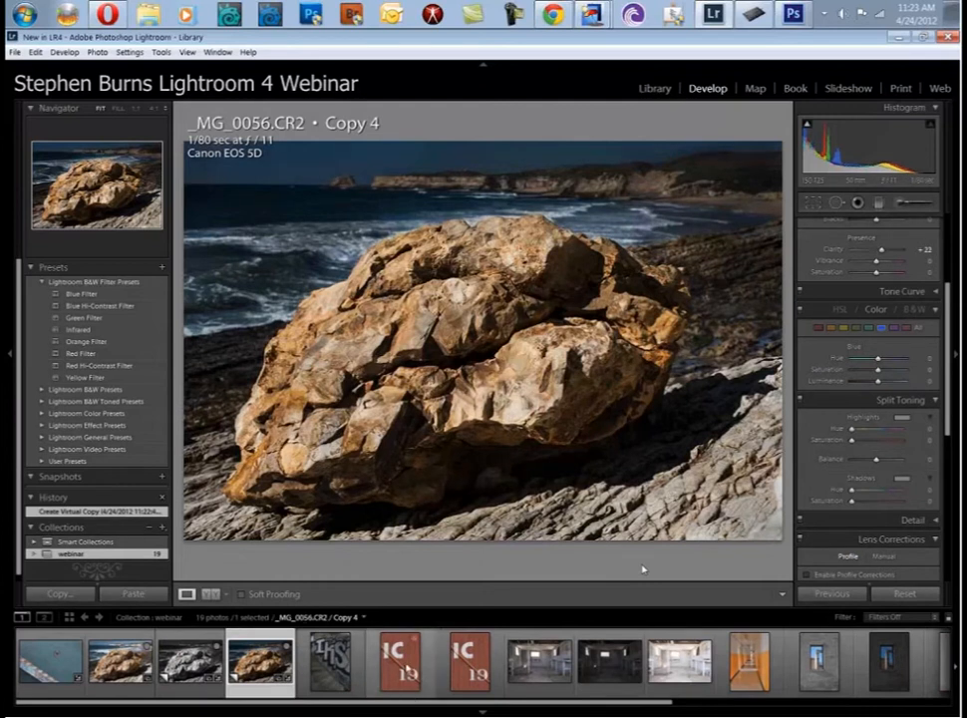
Select the raw barn-wood photo _MG_1463.CR2 and review which external editors it can be sent to.
{"action": "left_click", "coordinate": [401, 662]}
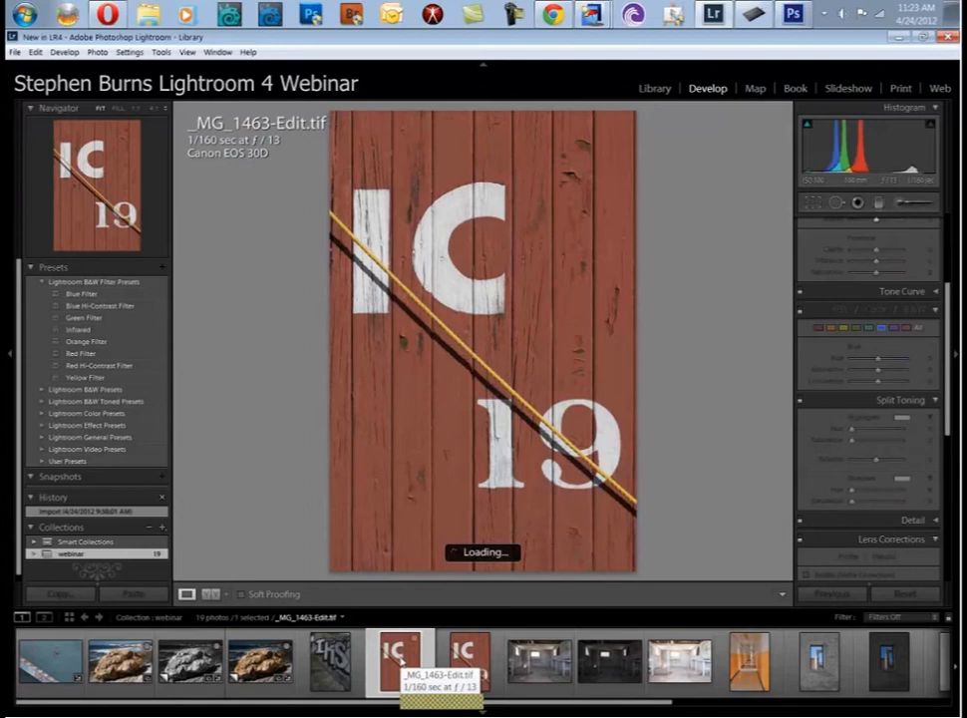
{"action": "left_click", "coordinate": [470, 661]}
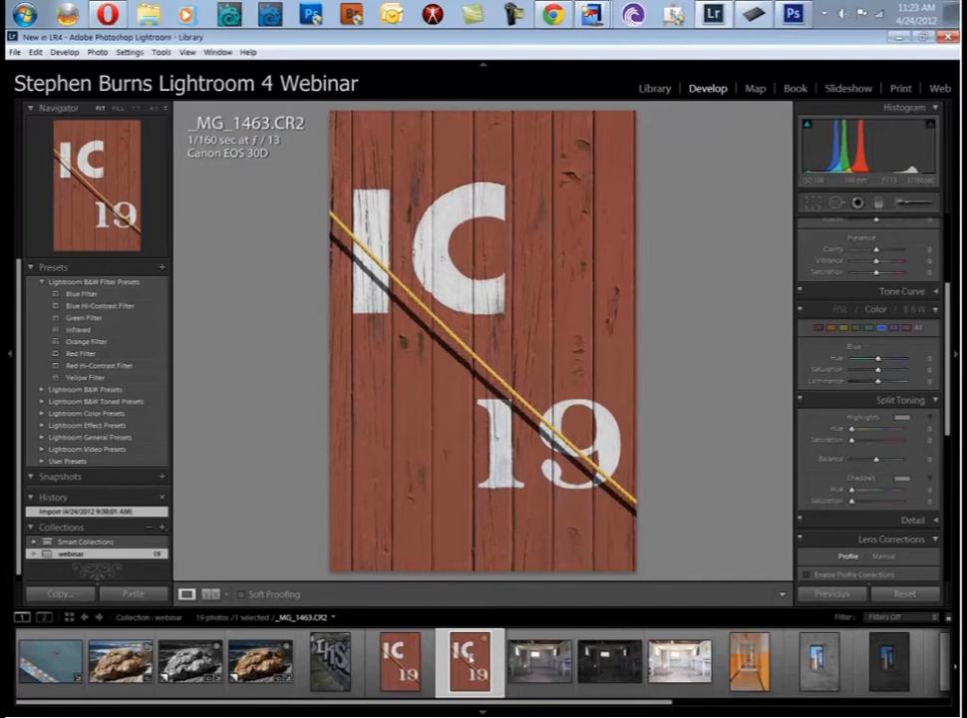
{"action": "right_click", "coordinate": [470, 658]}
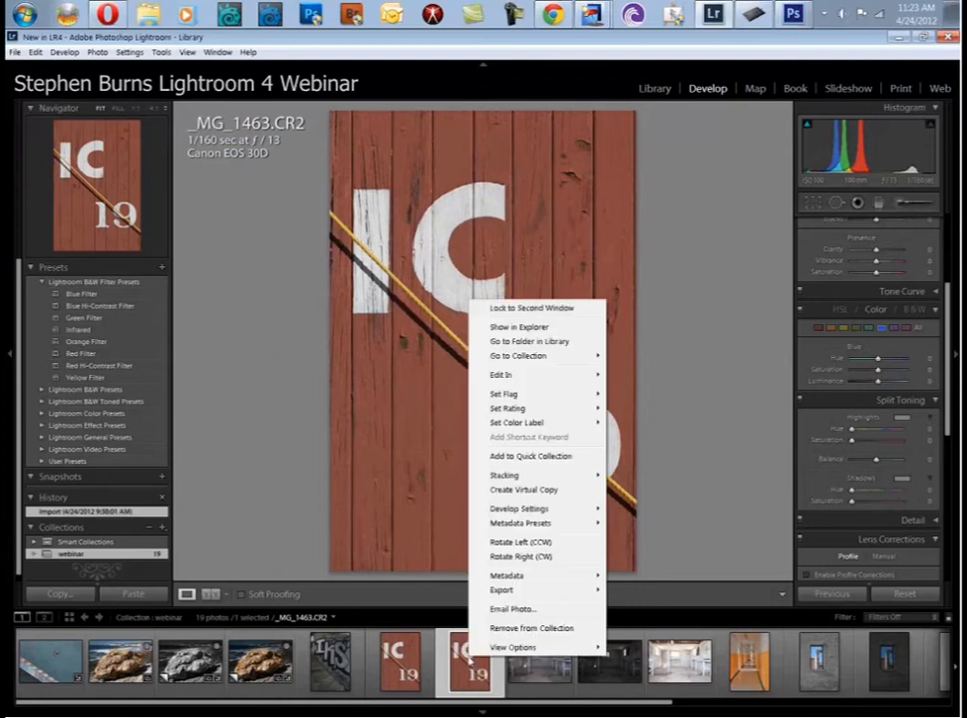
{"action": "mouse_move", "coordinate": [548, 378]}
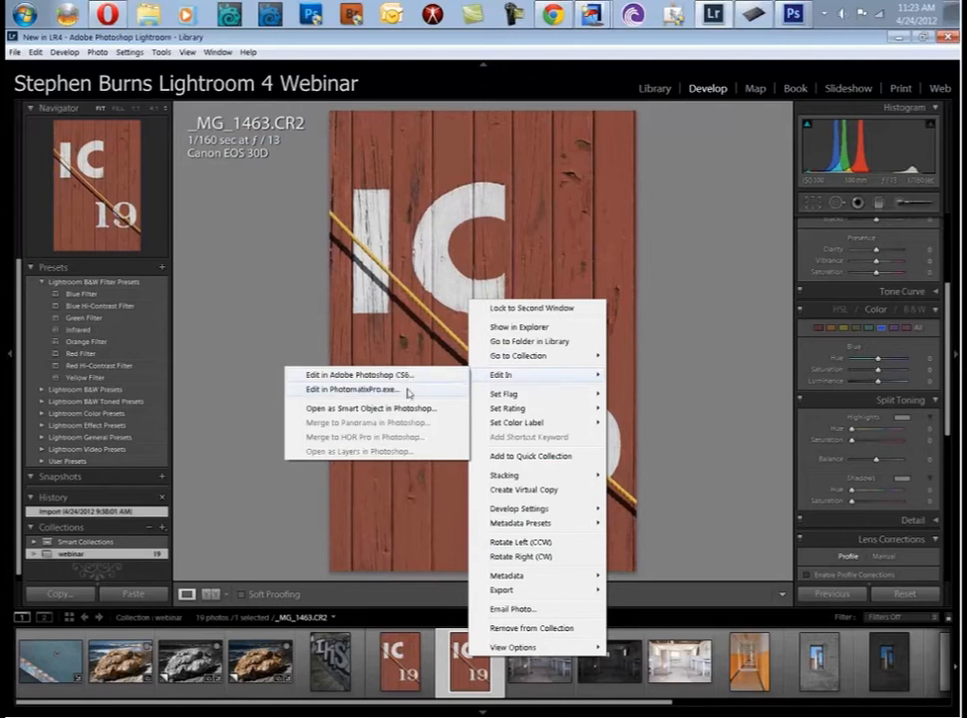
{"action": "key", "text": "Escape"}
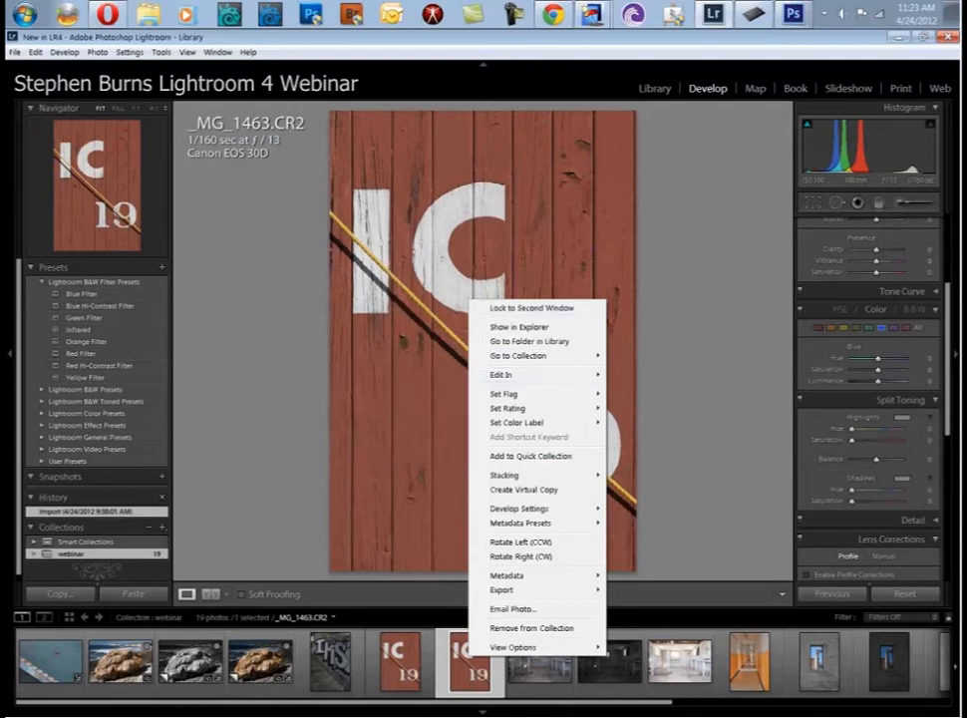
{"action": "key", "text": "Escape"}
Review the External Editing preferences and browse the C drive to show where an additional editor's program is chosen.
{"action": "left_click", "coordinate": [35, 52]}
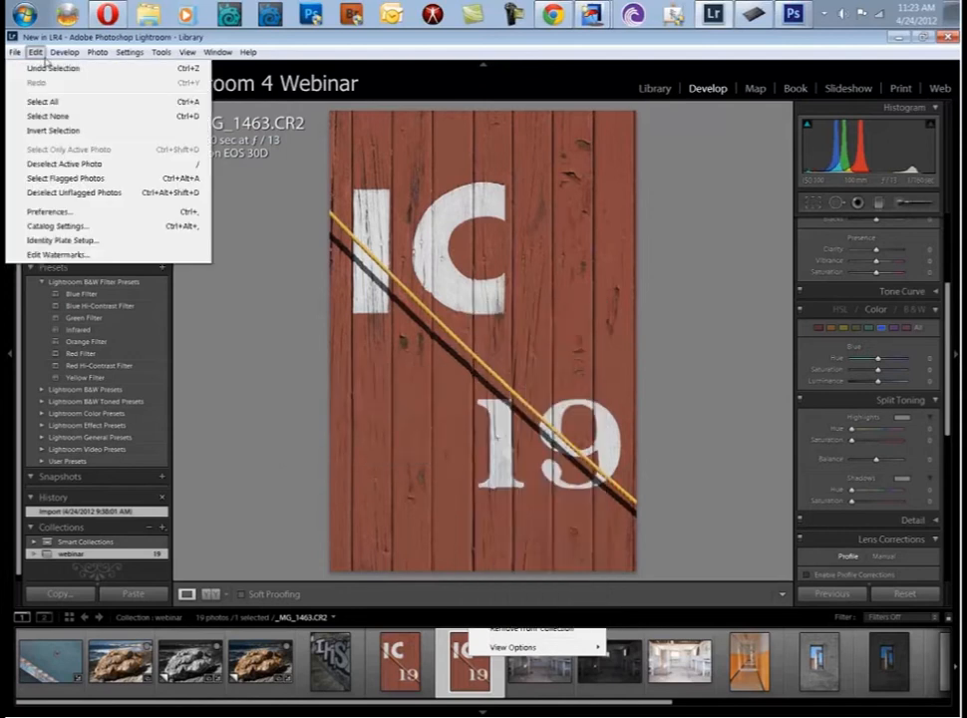
{"action": "left_click", "coordinate": [96, 212]}
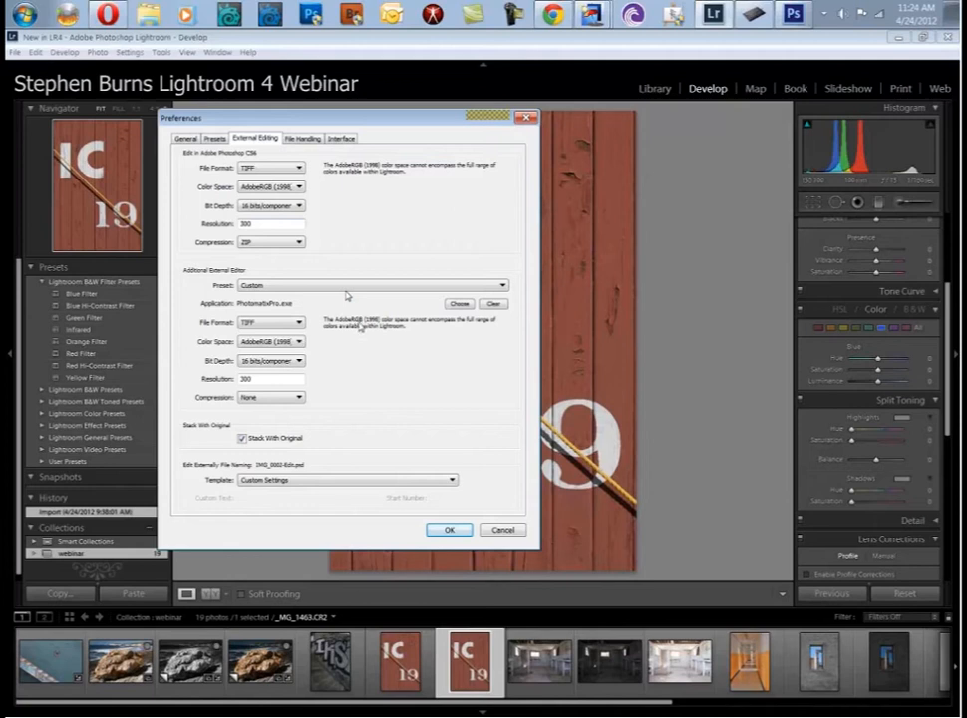
{"action": "left_click", "coordinate": [459, 303]}
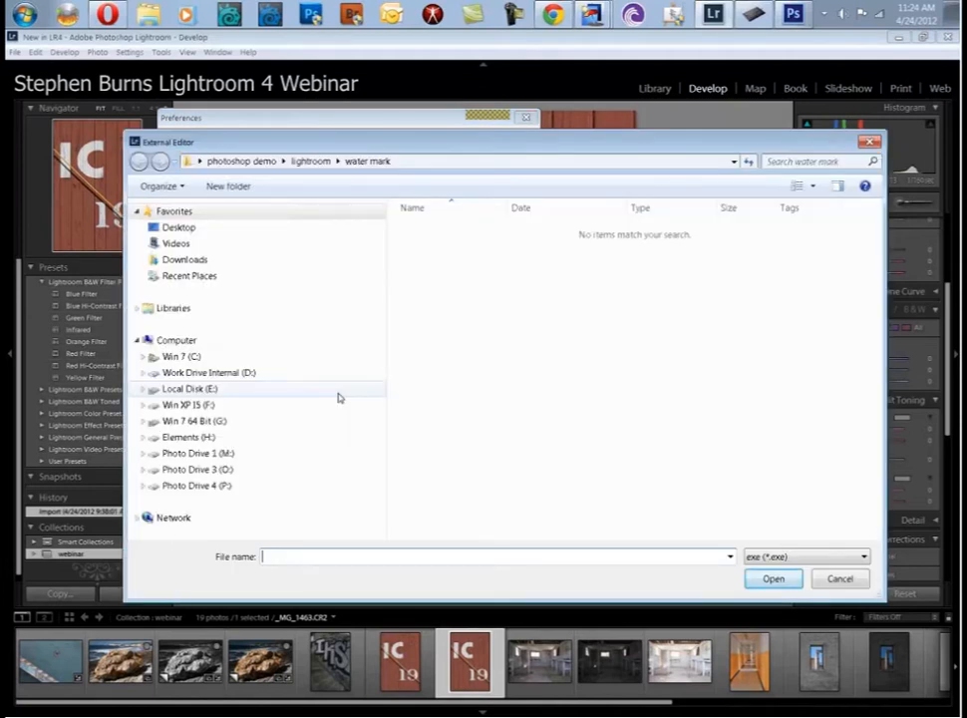
{"action": "left_click", "coordinate": [219, 359]}
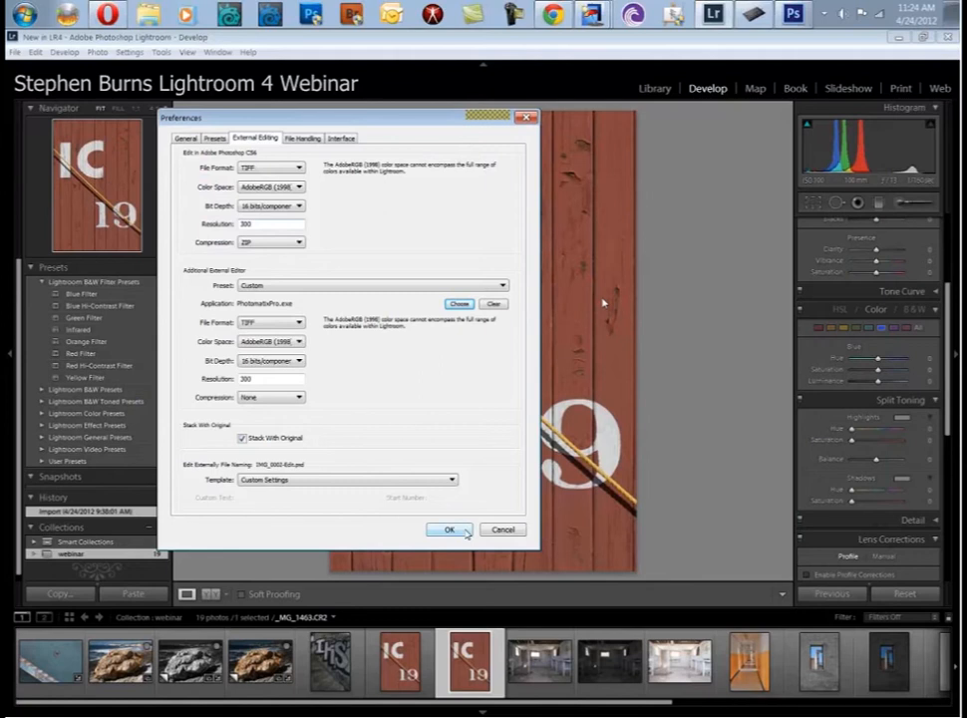
{"action": "left_click", "coordinate": [449, 530]}
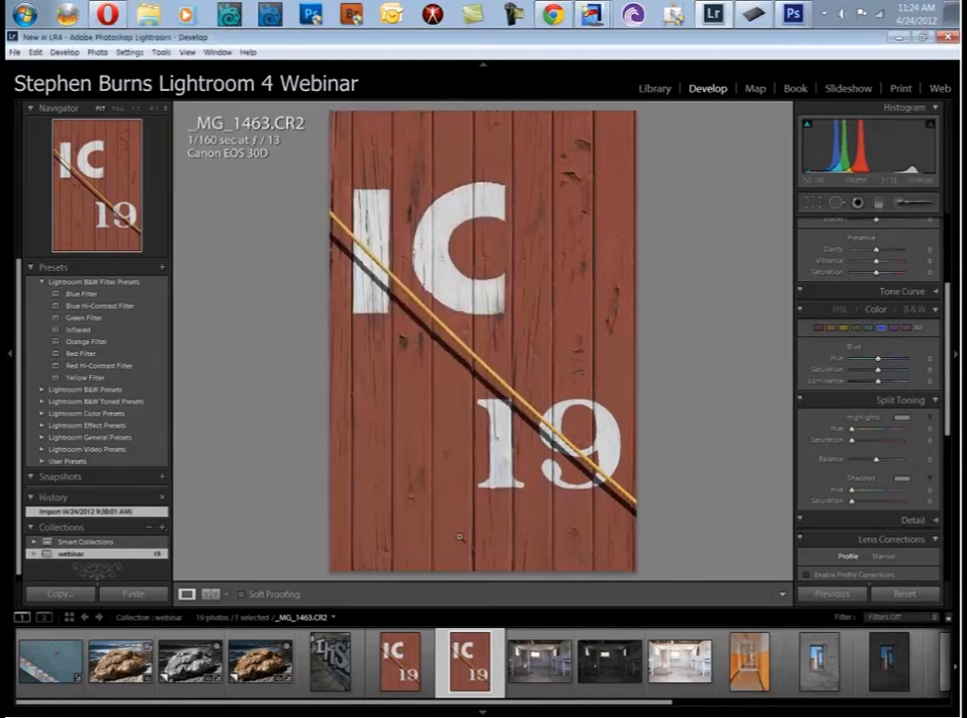
Open _MG_1463.CR2 in Adobe Photoshop CS6 and duplicate its Background layer.
{"action": "right_click", "coordinate": [473, 291]}
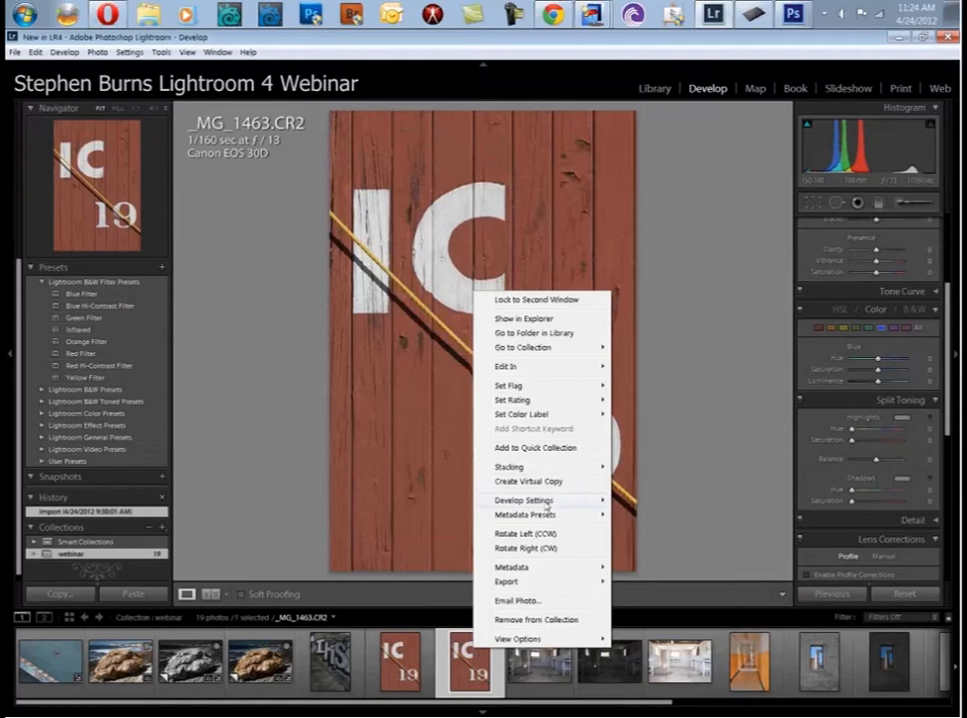
{"action": "mouse_move", "coordinate": [549, 365]}
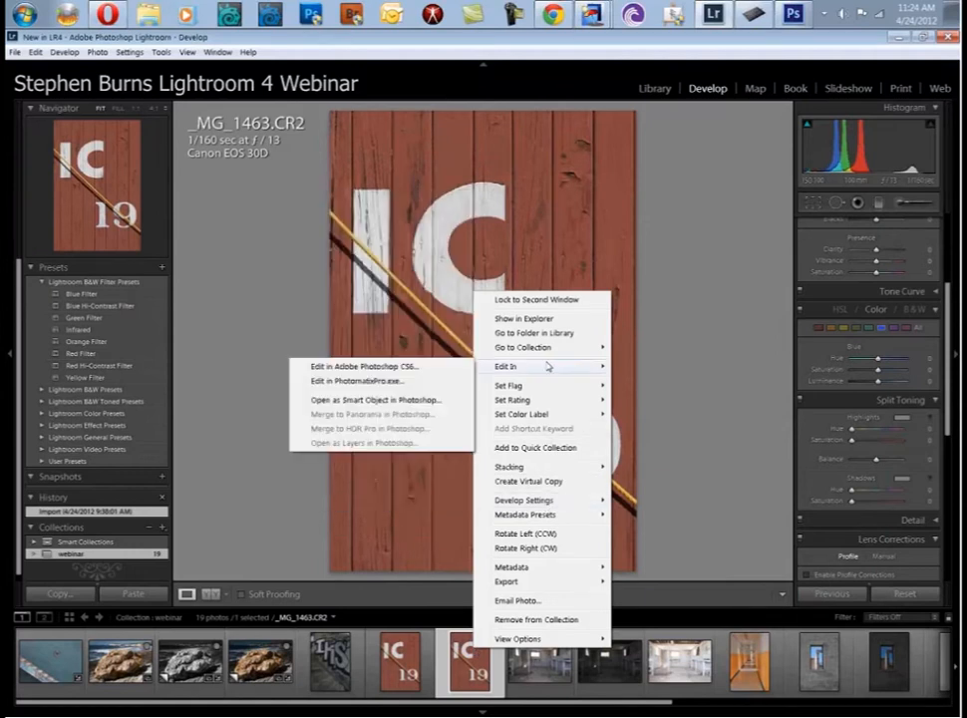
{"action": "left_click", "coordinate": [391, 367]}
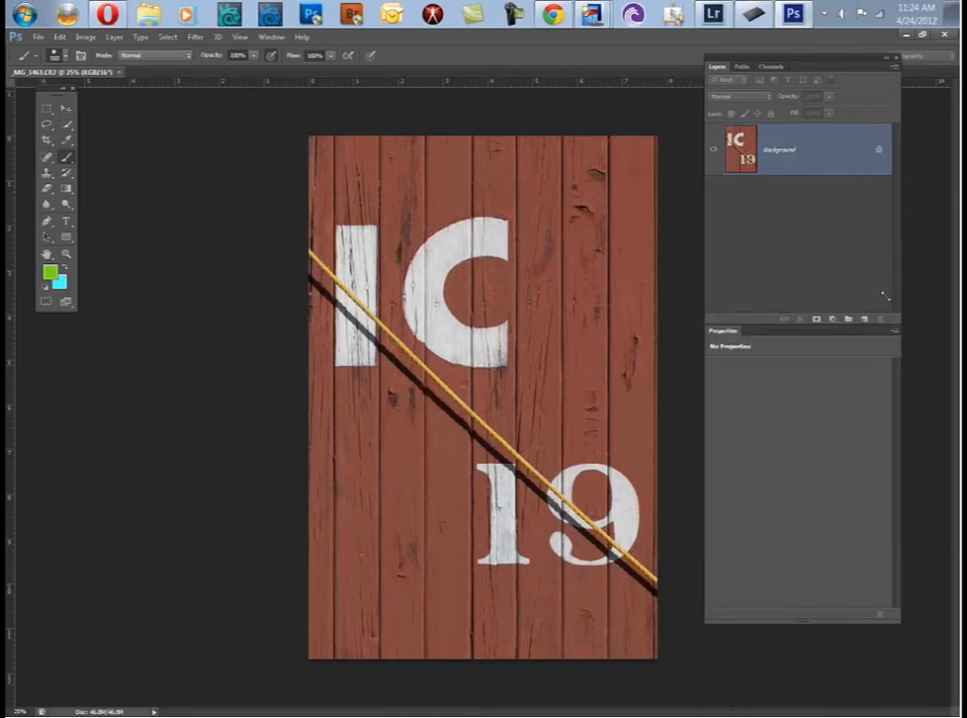
{"action": "left_click_drag", "start_coordinate": [831, 57], "coordinate": [834, 115]}
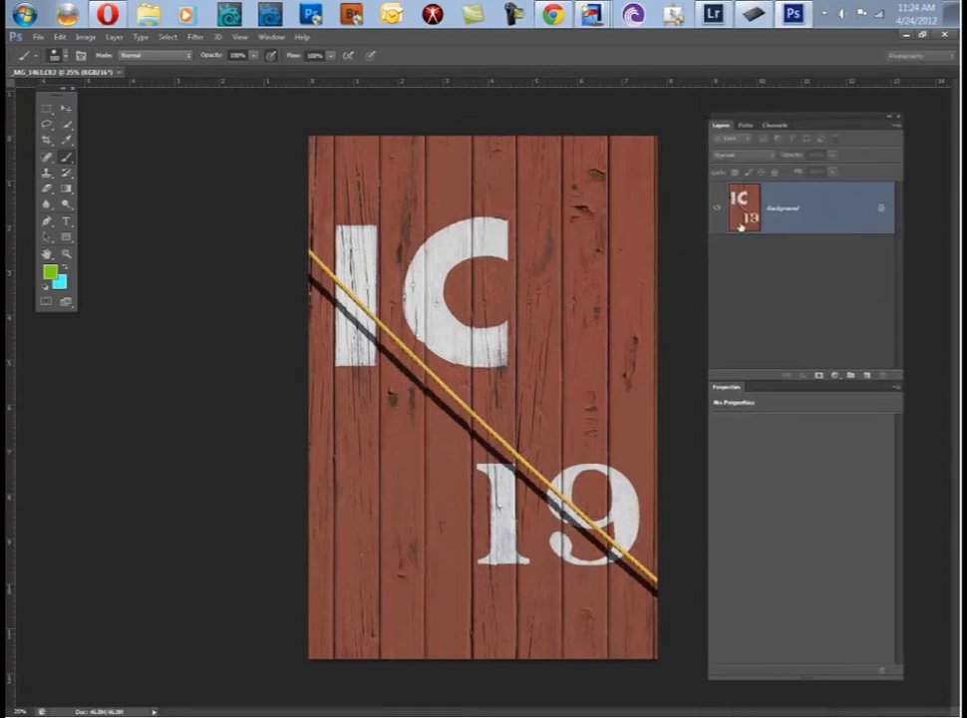
{"action": "key", "text": "ctrl+j"}
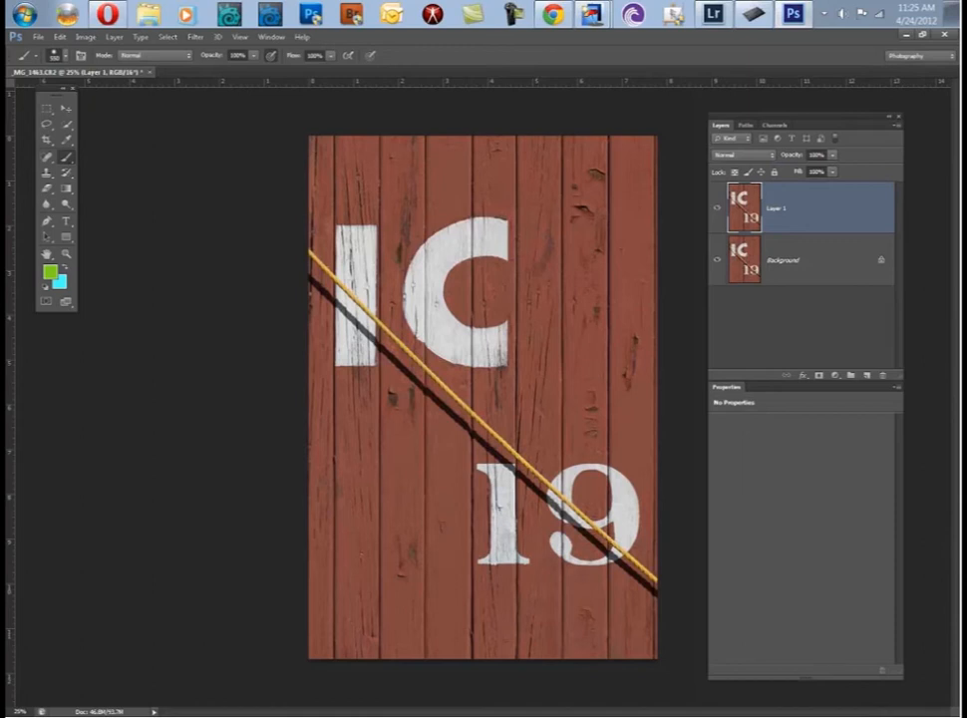
Convert Layer 1 to black and white, darkening the barn wood by lowering Reds to about -15%.
{"action": "left_click", "coordinate": [86, 37]}
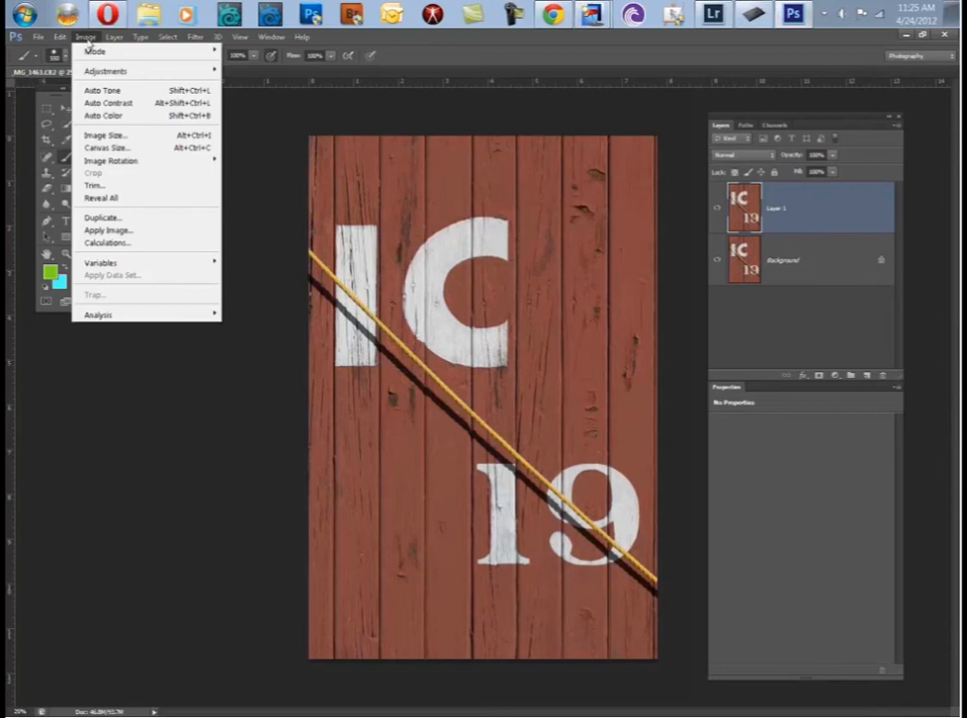
{"action": "mouse_move", "coordinate": [110, 71]}
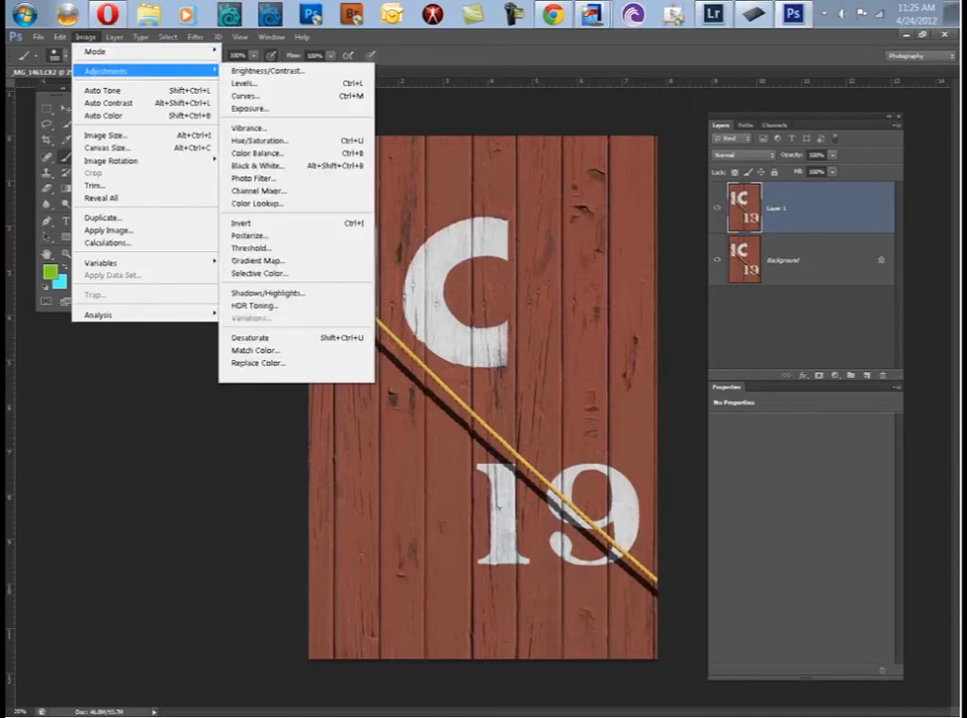
{"action": "left_click", "coordinate": [292, 165]}
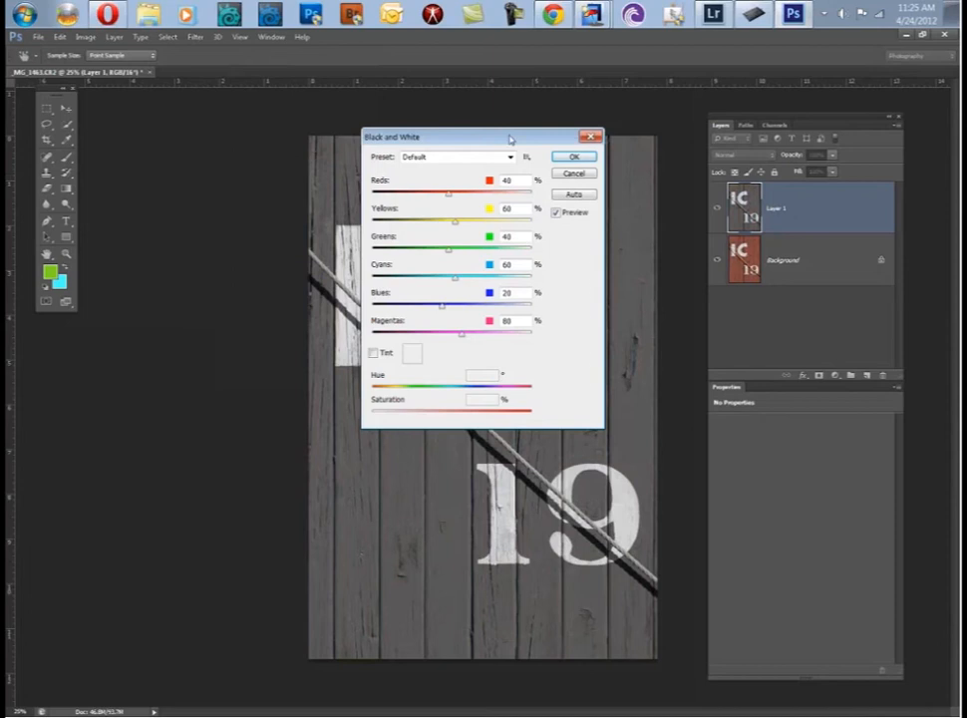
{"action": "left_click_drag", "start_coordinate": [228, 274], "coordinate": [229, 274]}
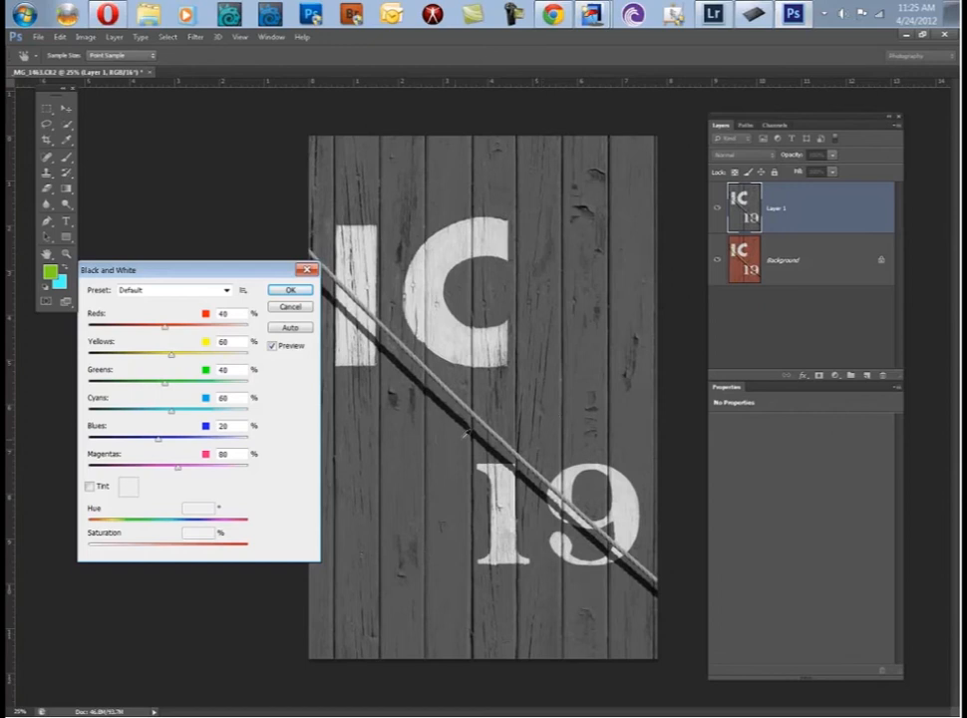
{"action": "left_click", "coordinate": [553, 332]}
{"action": "left_click_drag", "start_coordinate": [553, 332], "coordinate": [631, 341]}
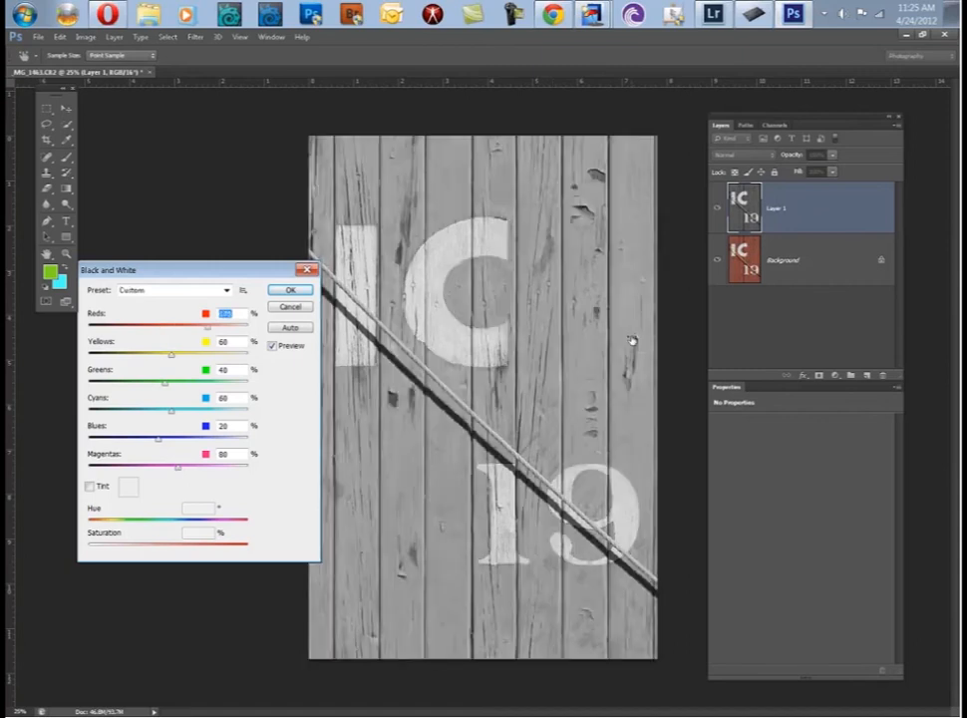
{"action": "left_click_drag", "start_coordinate": [631, 341], "coordinate": [517, 338]}
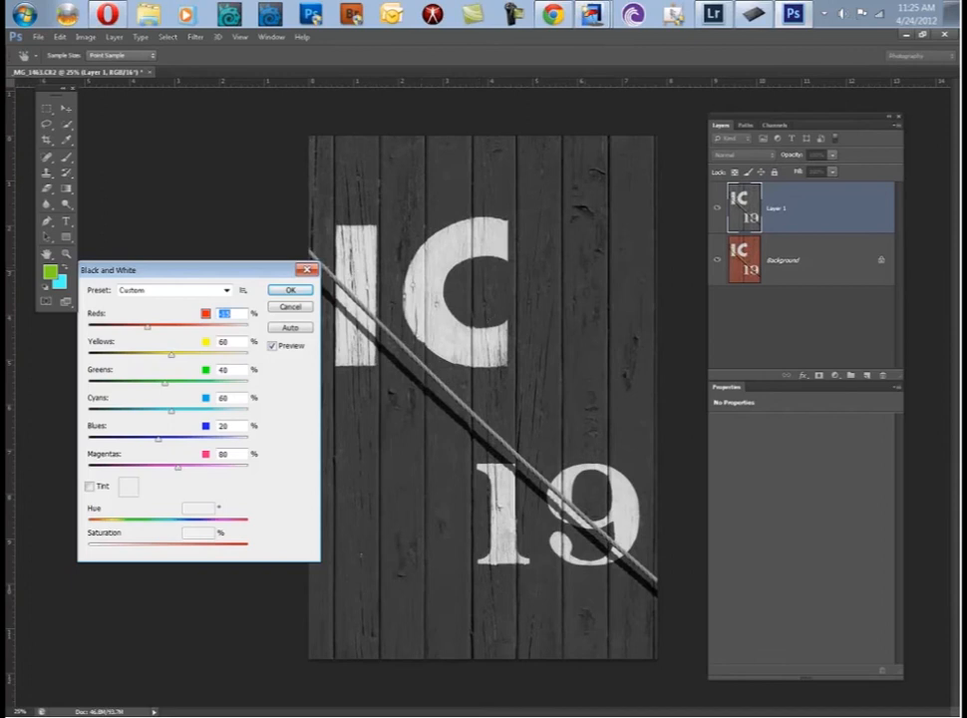
{"action": "left_click", "coordinate": [290, 289]}
{"action": "key", "text": "b"}
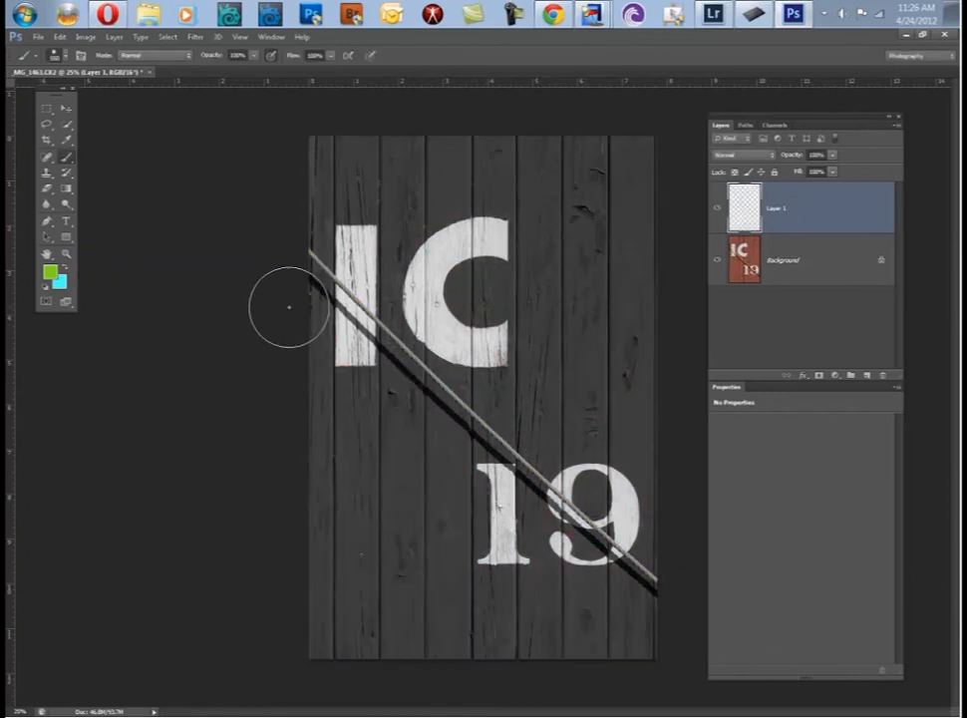
Hide and show Layer 1 to compare the black and white version with the colour original.
{"action": "key", "text": "ctrl+alt+shift+e"}
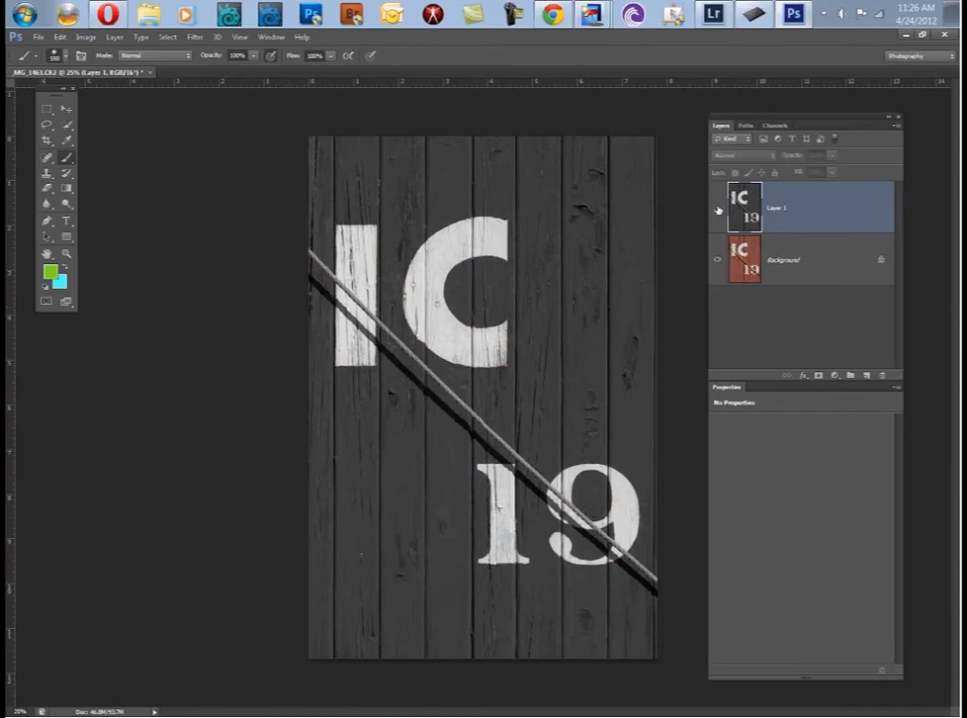
{"action": "left_click", "coordinate": [717, 207]}
{"action": "left_click", "coordinate": [717, 207]}
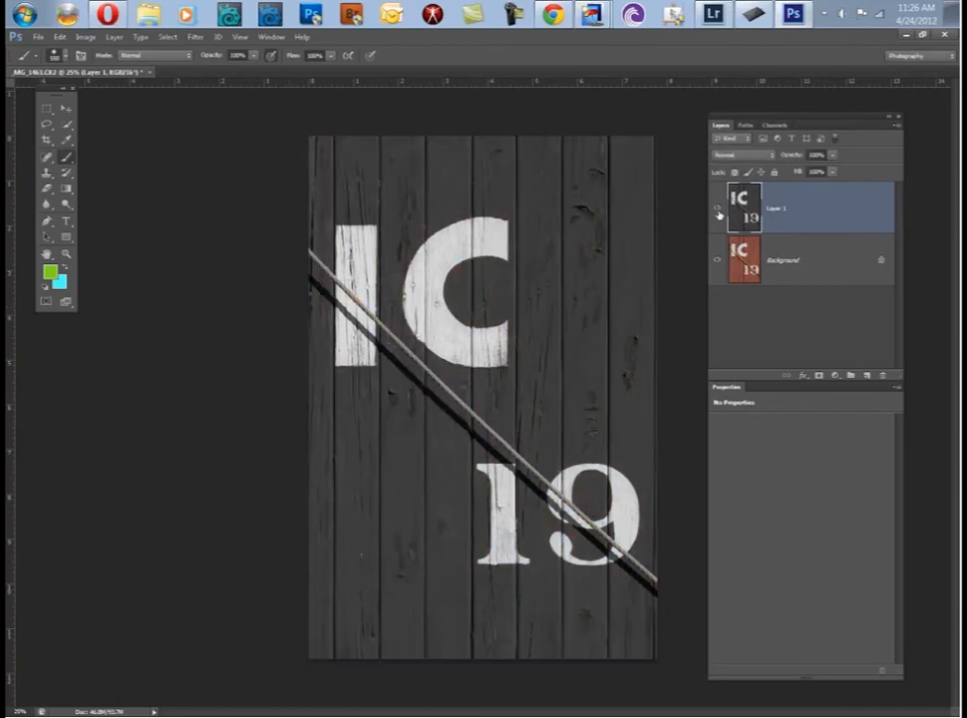
Switch to the full-screen view of the image and duplicate the black and white Layer 1.
{"action": "key", "text": "ctrl+plus"}
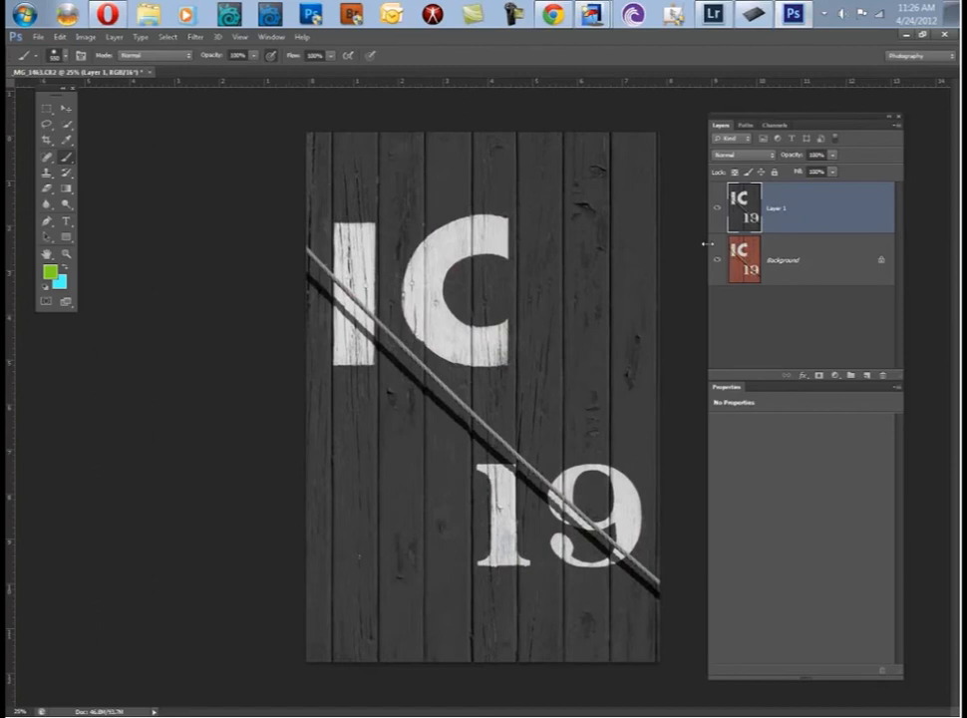
{"action": "key", "text": "ctrl+plus"}
{"action": "left_click_drag", "start_coordinate": [560, 368], "coordinate": [469, 403]}
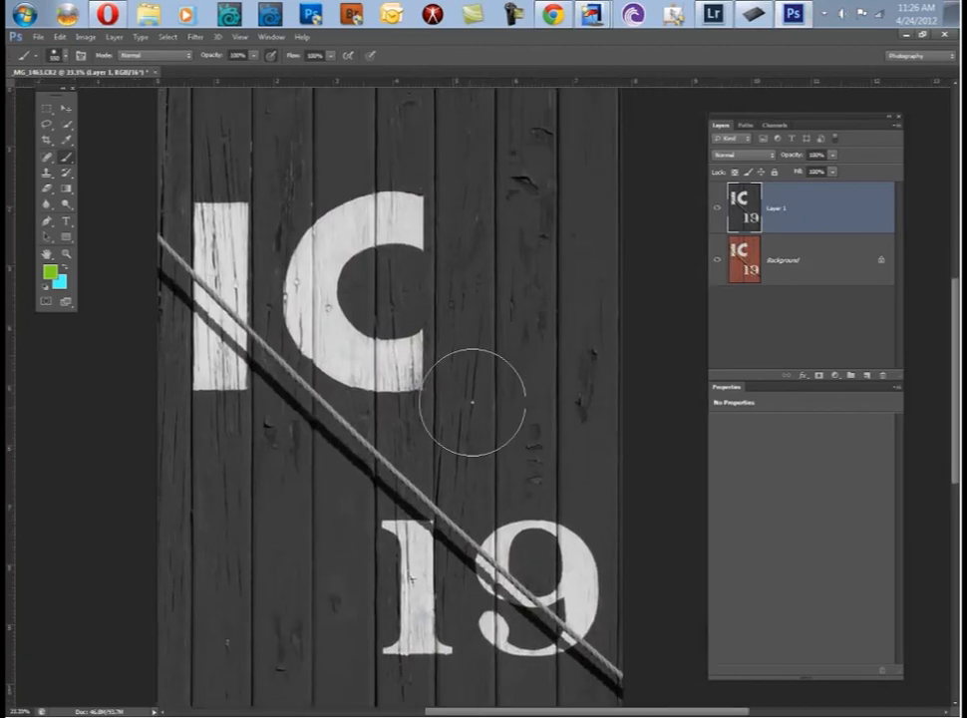
{"action": "key", "text": "f"}
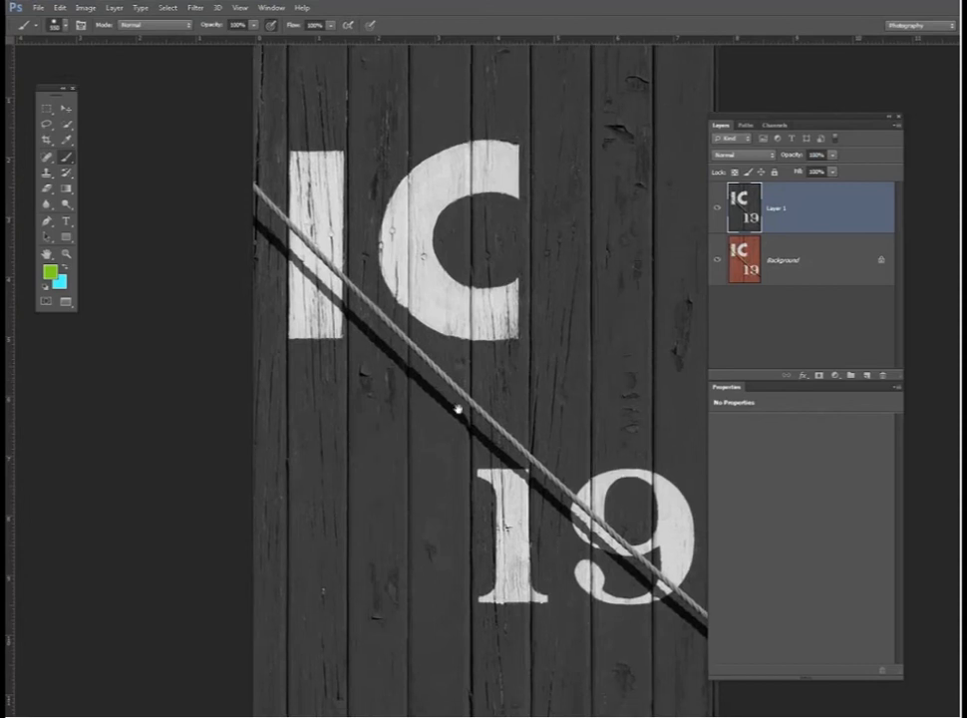
{"action": "left_click_drag", "start_coordinate": [626, 231], "coordinate": [501, 336]}
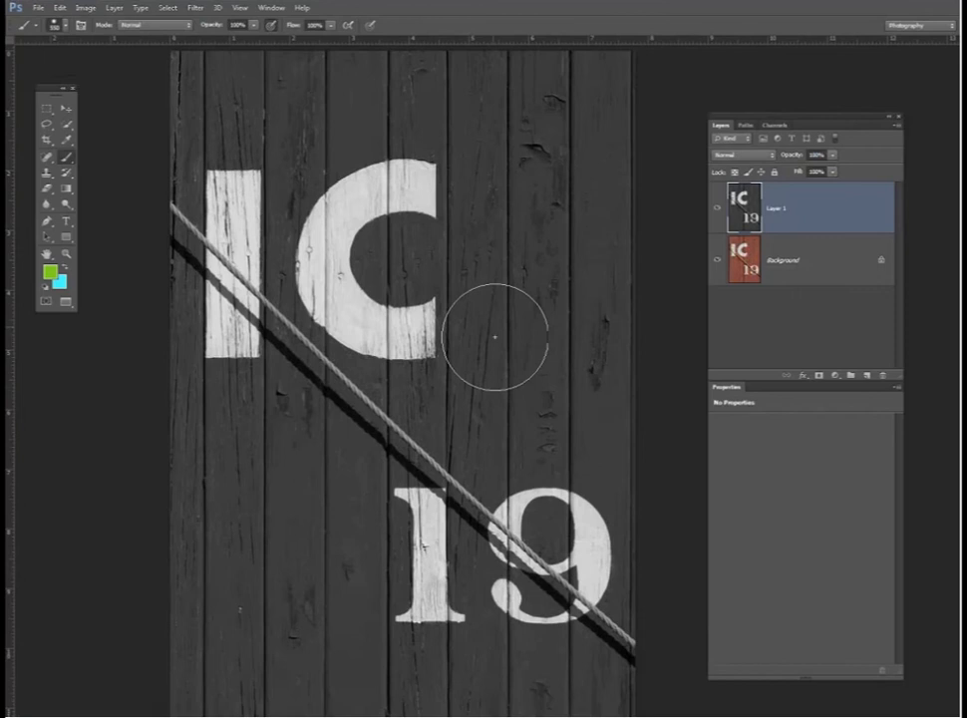
{"action": "key", "text": "ctrl+j"}
Try the Hard Light and Darken blend modes on Layer 1 copy.
{"action": "left_click", "coordinate": [743, 155]}
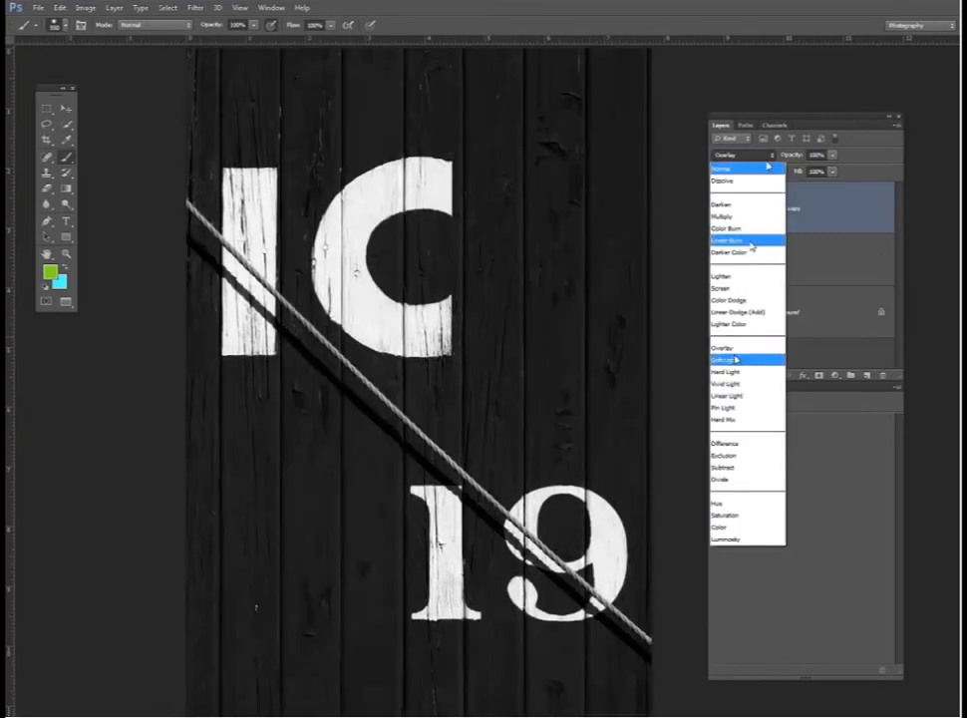
{"action": "left_click", "coordinate": [734, 371]}
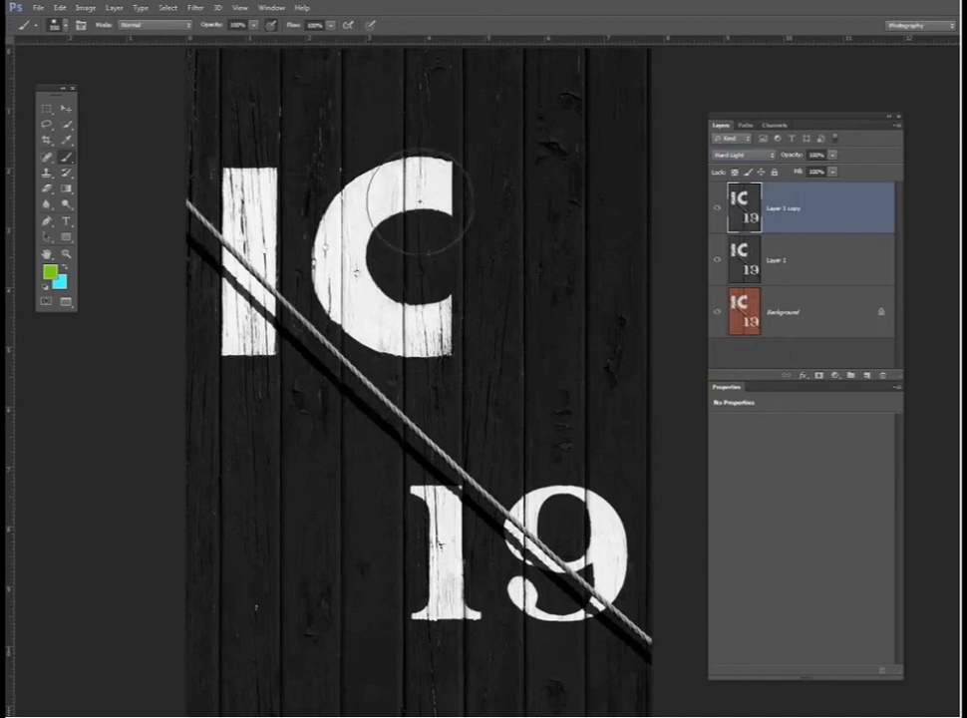
{"action": "left_click", "coordinate": [743, 156]}
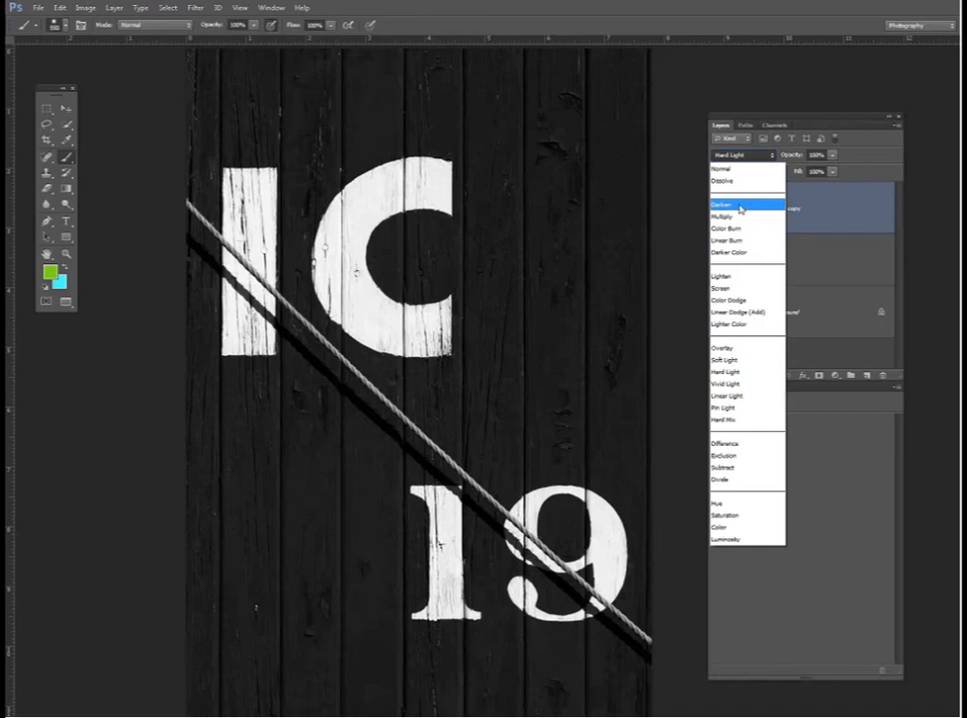
{"action": "left_click", "coordinate": [741, 207]}
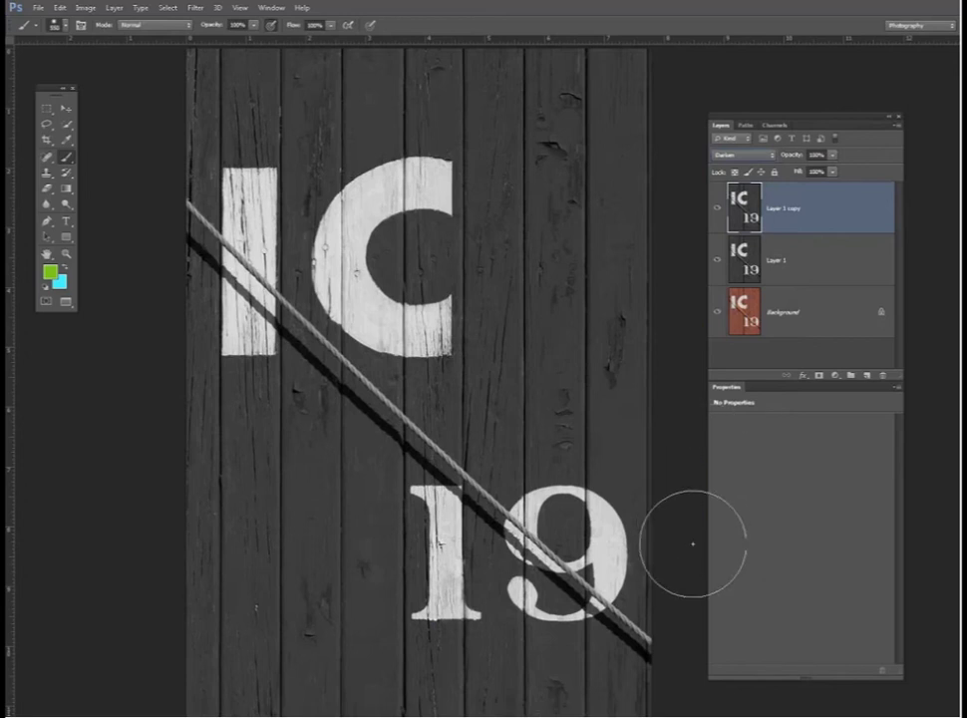
Examine the wood grain around the letter C up close with Layer 1 copy hidden and shown.
{"action": "key", "text": "ctrl+plus"}
{"action": "key", "text": "ctrl+plus"}
{"action": "key", "text": "ctrl+plus"}
{"action": "key", "text": "ctrl+plus"}
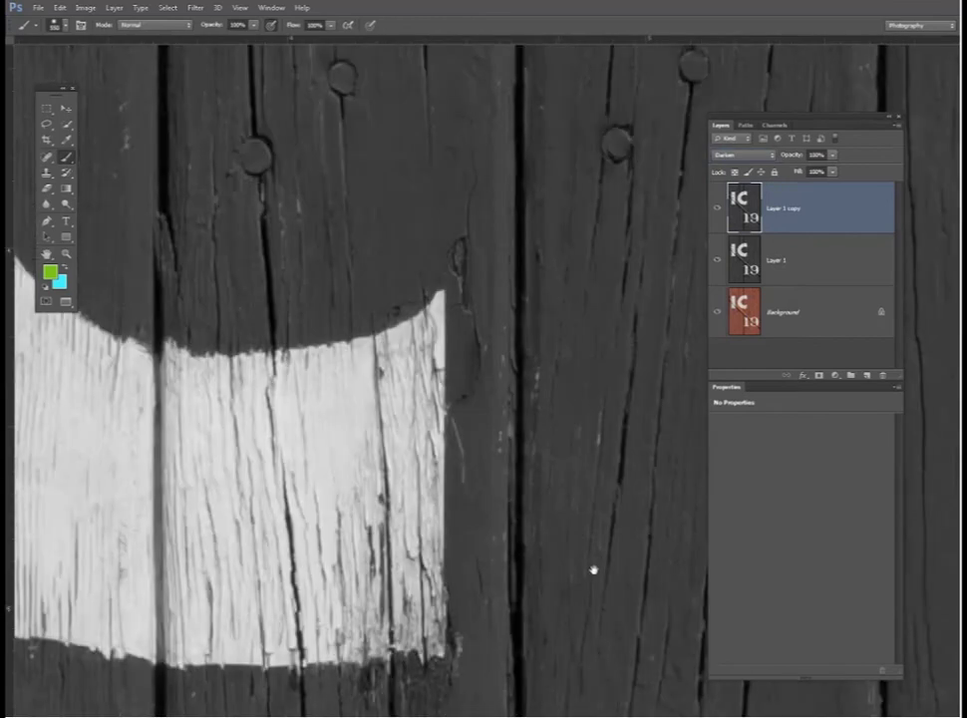
{"action": "left_click_drag", "start_coordinate": [593, 570], "coordinate": [609, 531]}
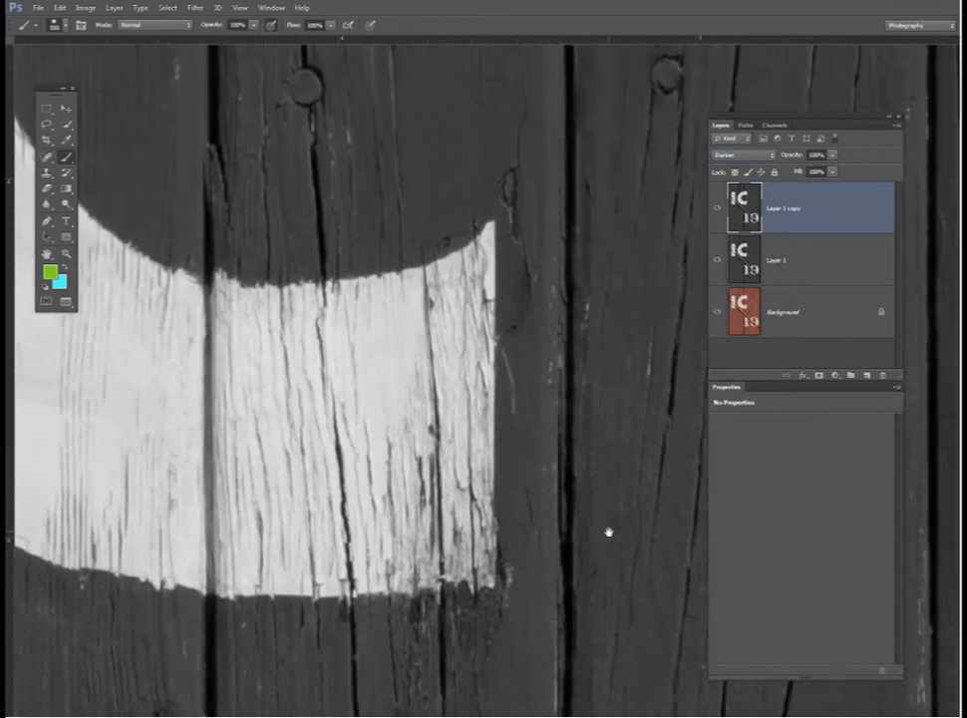
{"action": "scroll", "coordinate": [602, 561], "scroll_direction": "down", "scroll_amount": 1}
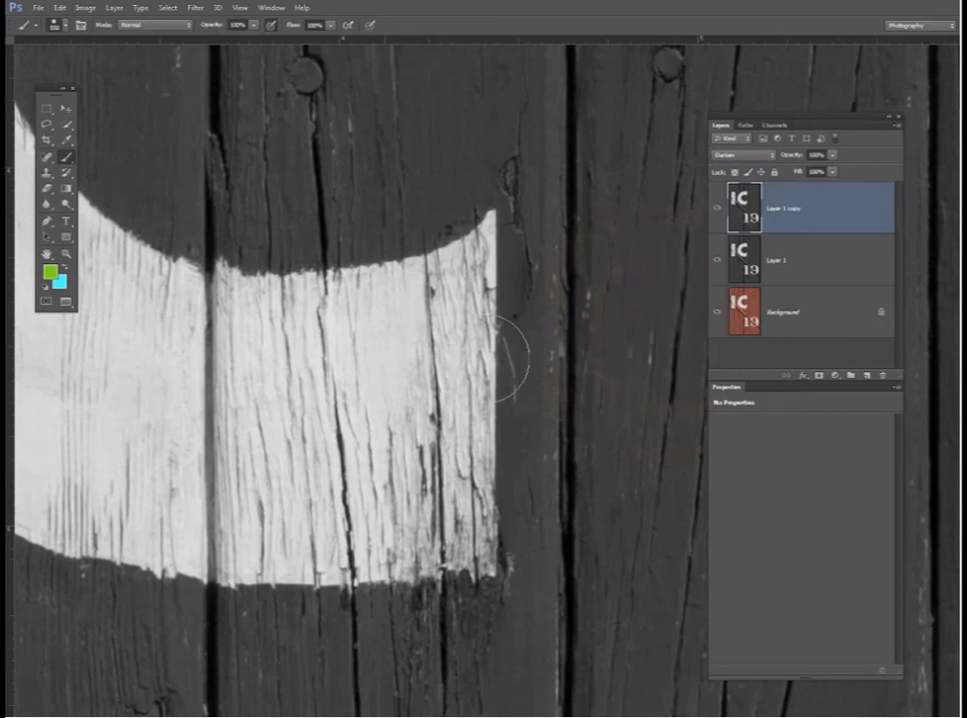
{"action": "left_click", "coordinate": [717, 209]}
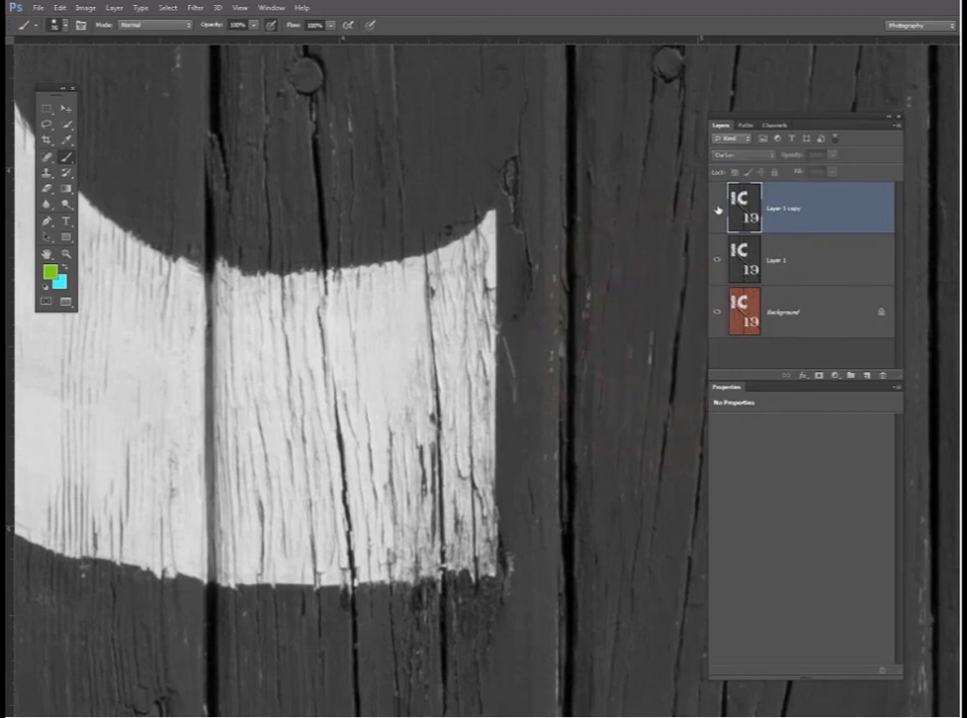
{"action": "left_click", "coordinate": [717, 208]}
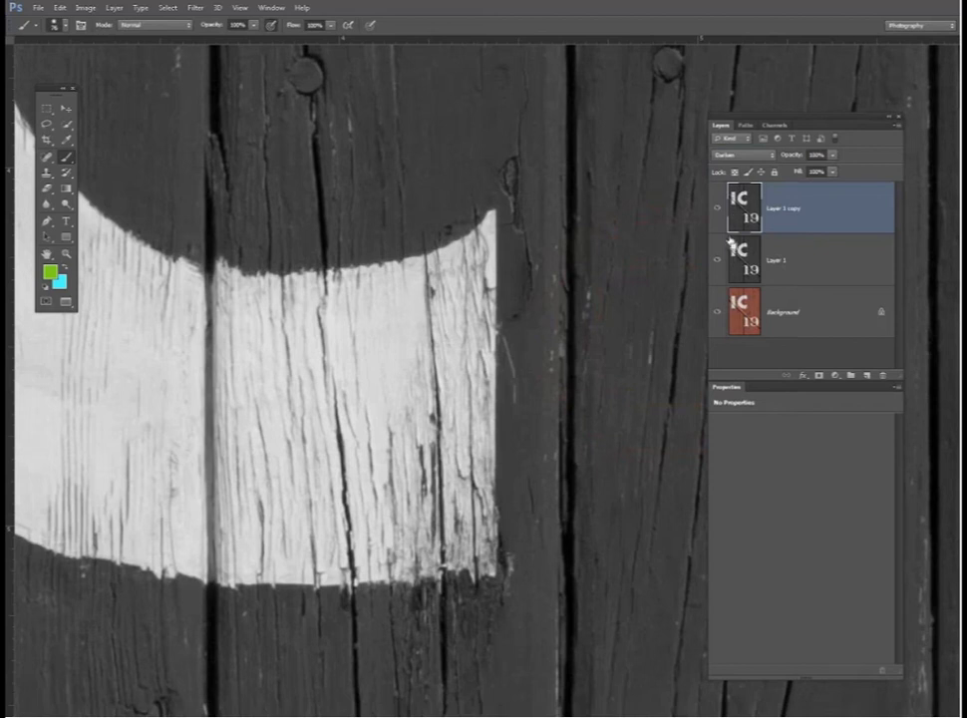
Try the Color Burn and Darker Color blend modes on Layer 1 copy, undoing an extra duplicate of it.
{"action": "key", "text": "ctrl+0"}
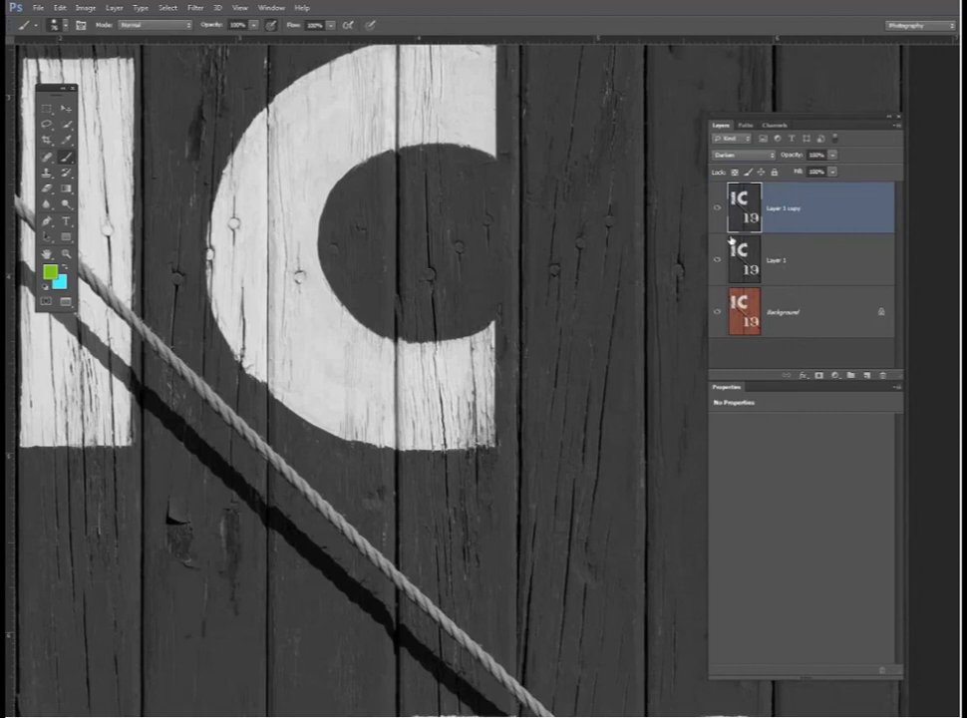
{"action": "key", "text": "ctrl+minus"}
{"action": "key", "text": "ctrl+minus"}
{"action": "key", "text": "ctrl+j"}
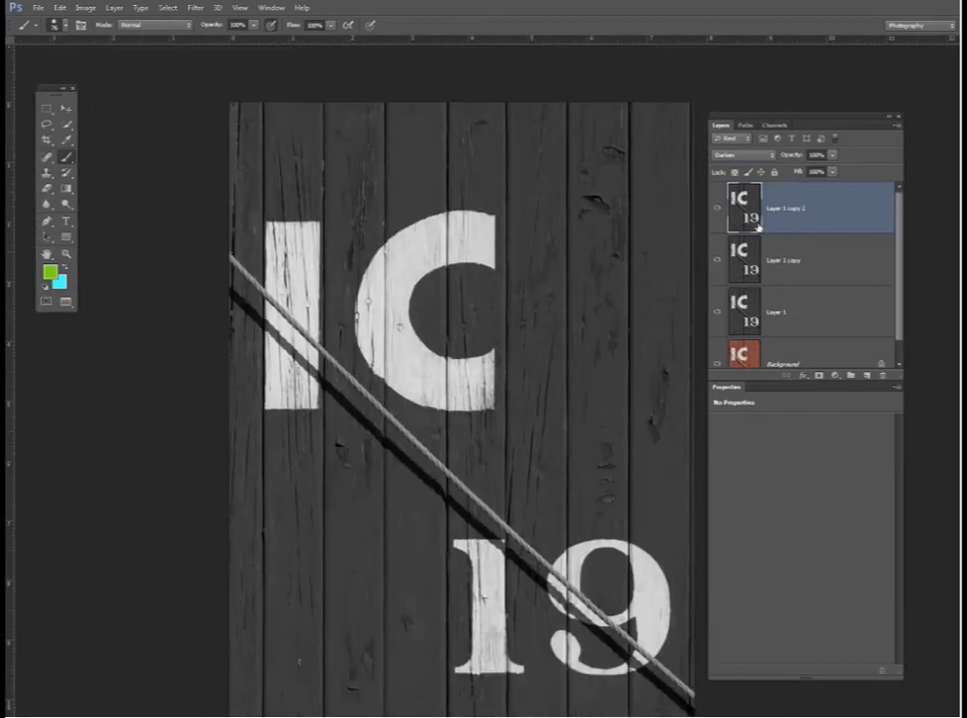
{"action": "key", "text": "ctrl+z"}
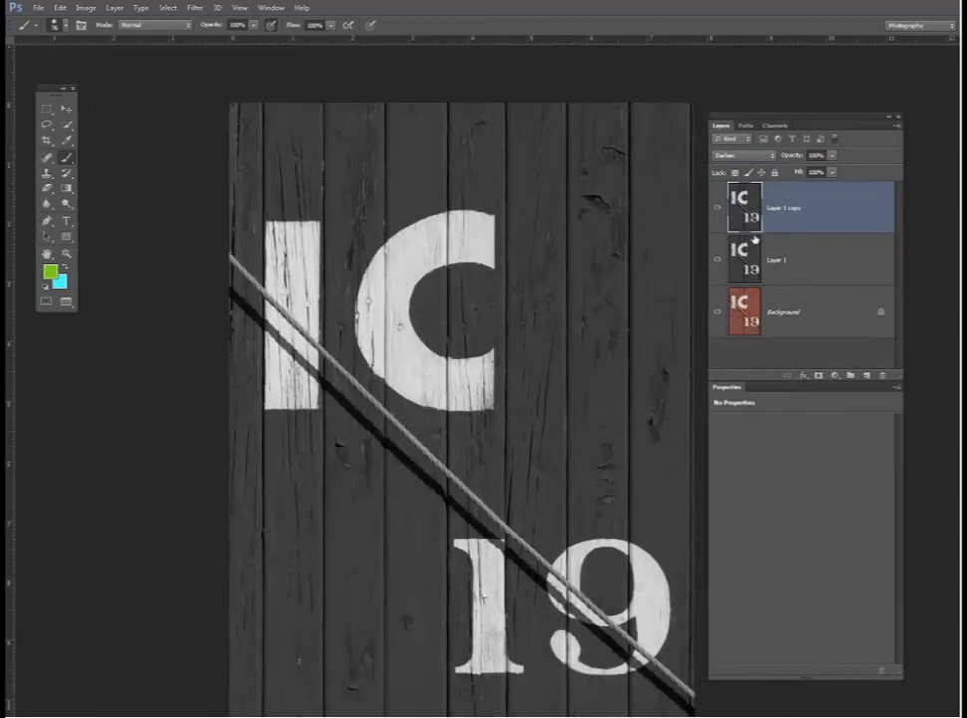
{"action": "left_click", "coordinate": [769, 156]}
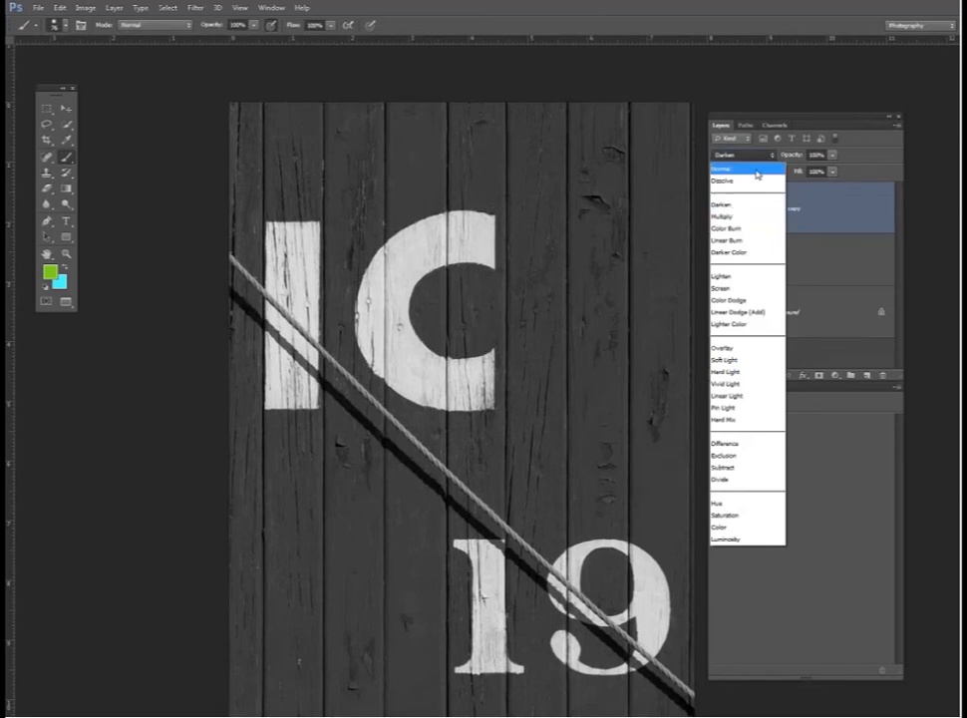
{"action": "left_click", "coordinate": [746, 228]}
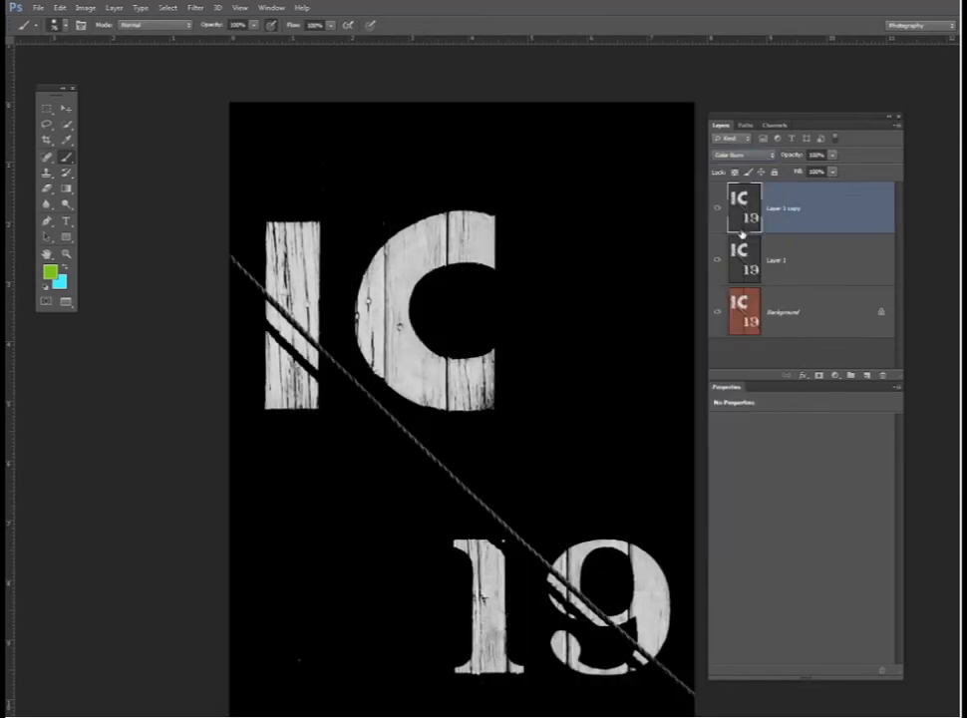
{"action": "left_click", "coordinate": [770, 156]}
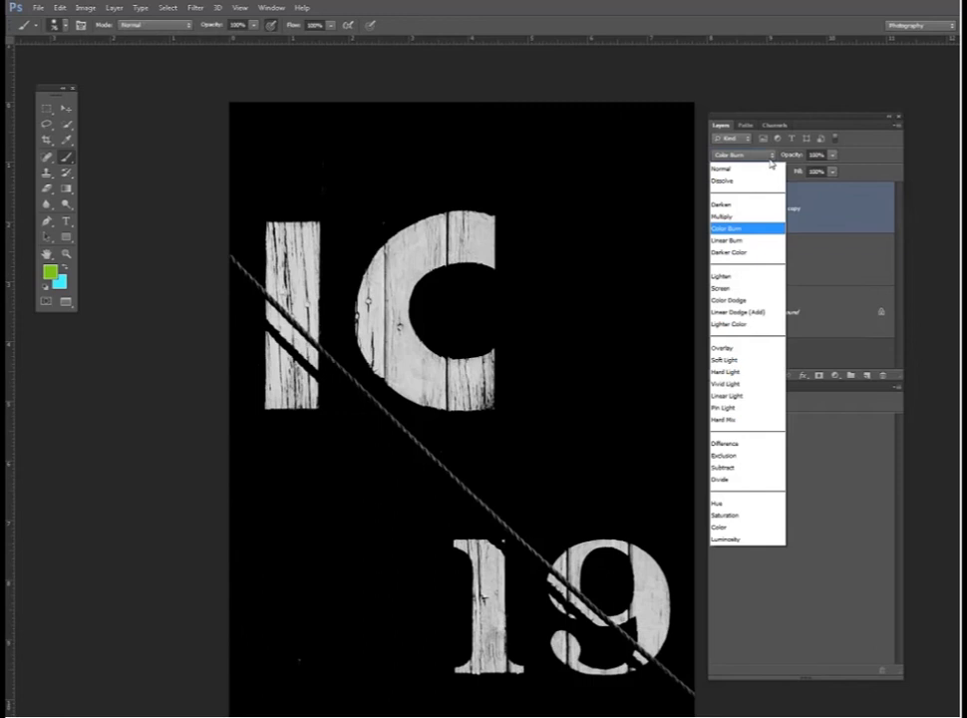
{"action": "left_click", "coordinate": [733, 252]}
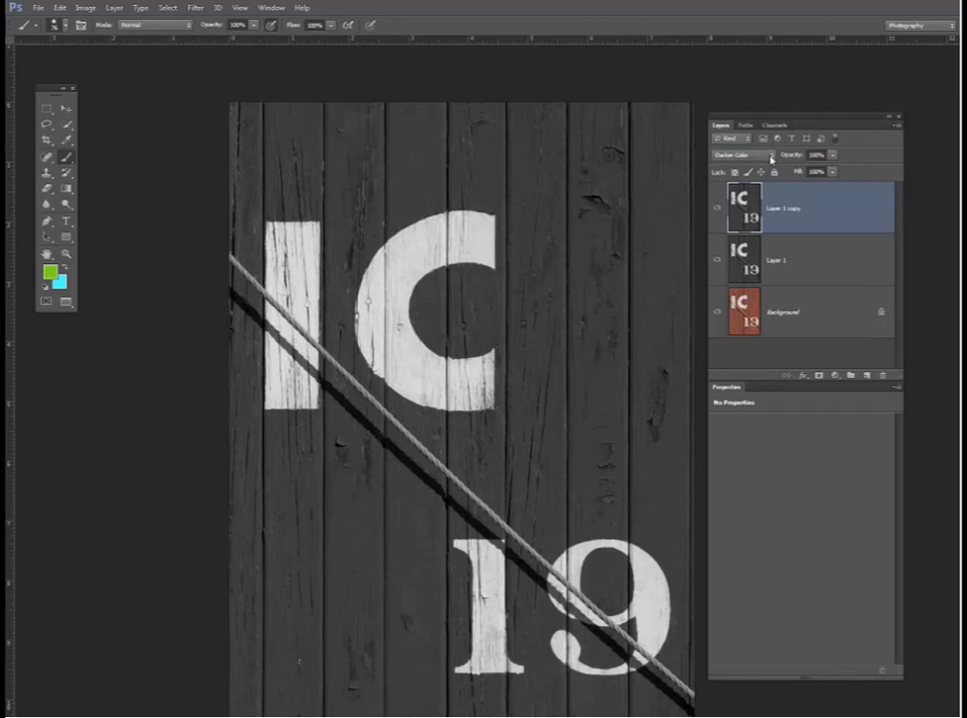
Set Layer 1 copy to the Multiply blend mode with 25% opacity.
{"action": "left_click", "coordinate": [771, 159]}
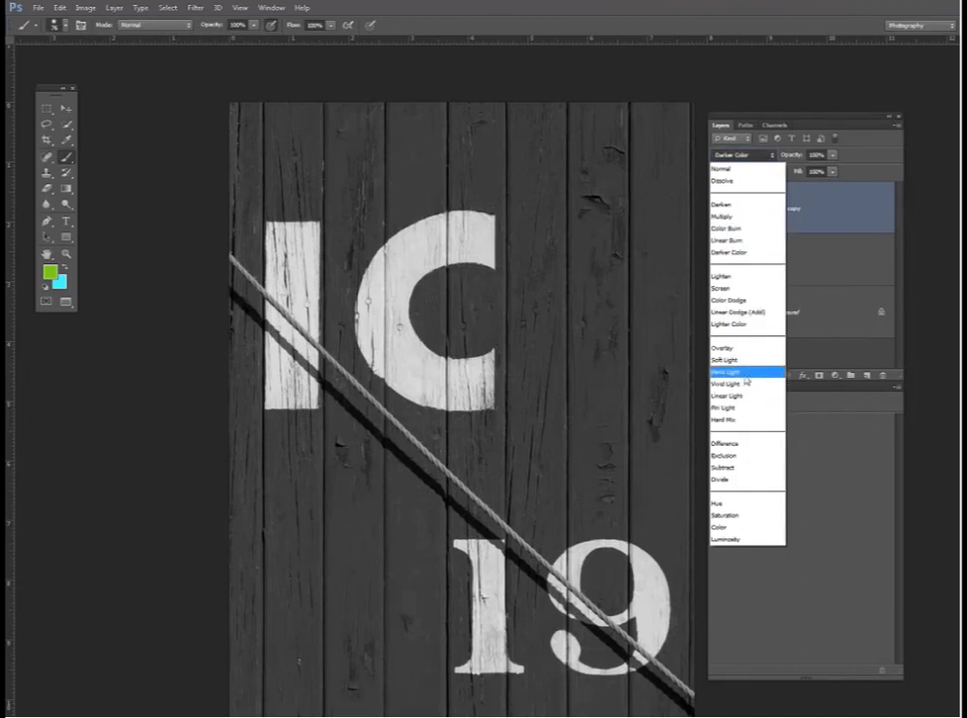
{"action": "left_click", "coordinate": [728, 216]}
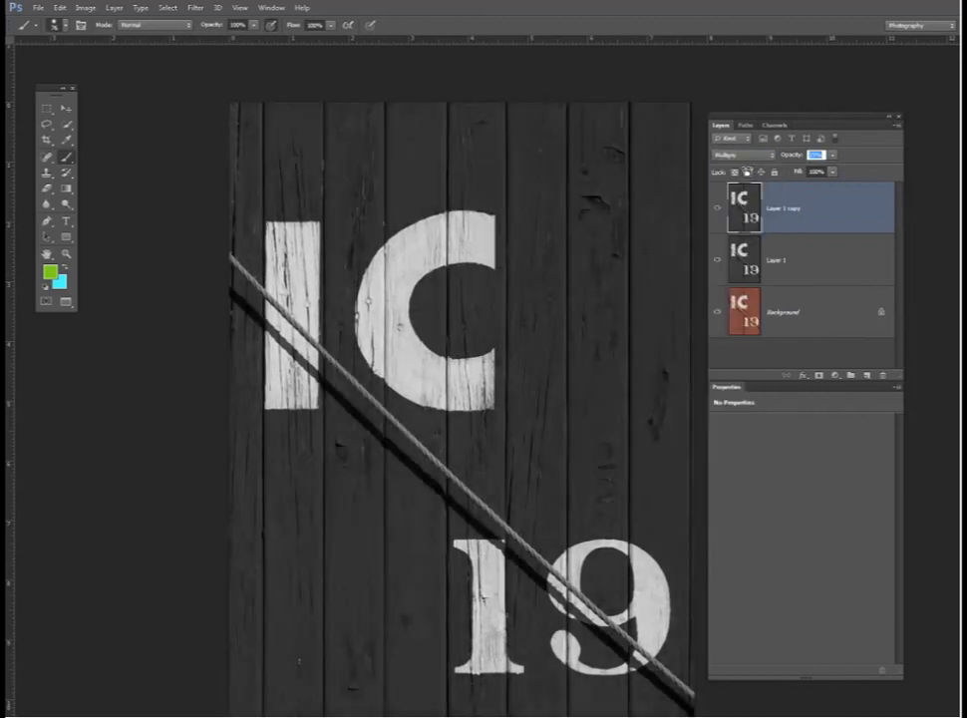
{"action": "type", "text": "25"}
{"action": "key", "text": "Return"}
Select Layer 1 and Layer 1 copy together and merge them into one layer above the Background.
{"action": "left_click", "coordinate": [769, 262], "text": "shift"}
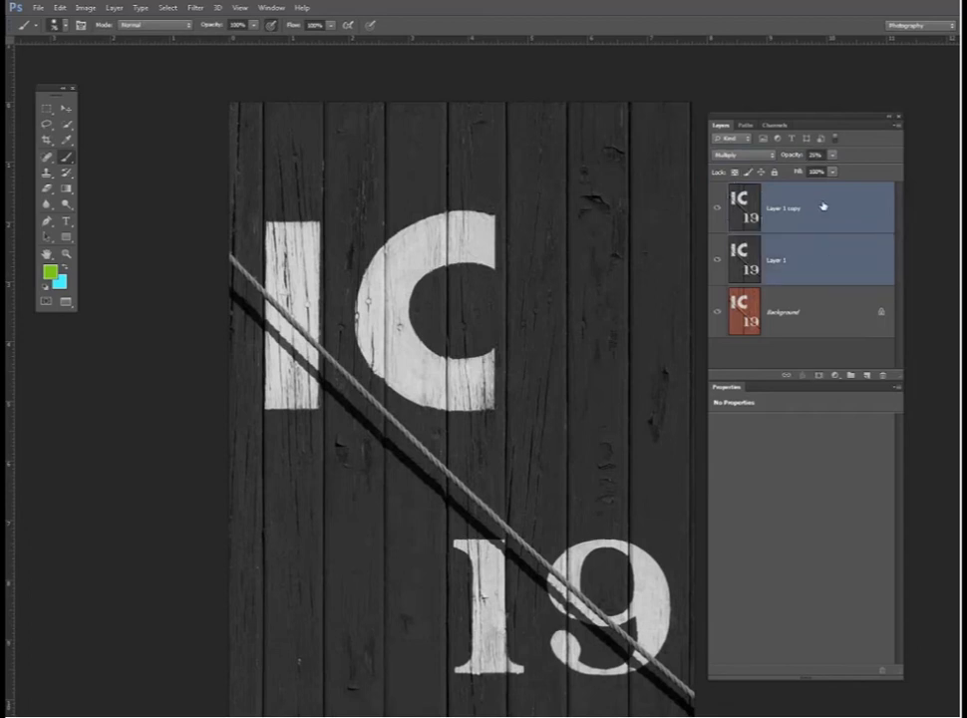
{"action": "left_click", "coordinate": [828, 216]}
{"action": "key", "text": "alt+shift+["}
{"action": "left_click", "coordinate": [897, 125]}
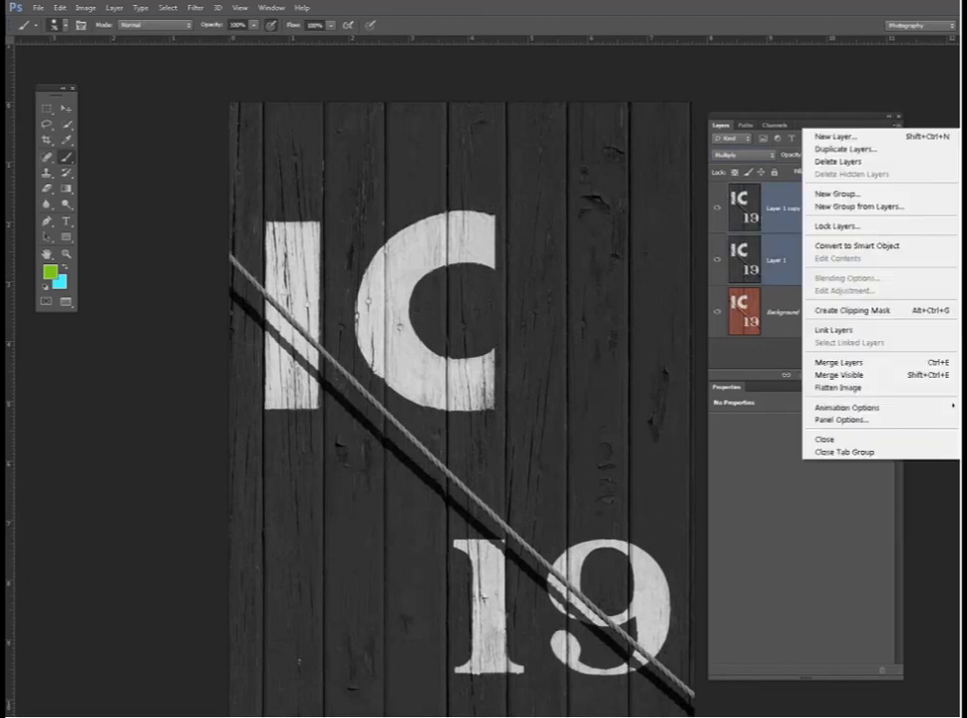
{"action": "left_click", "coordinate": [860, 365]}
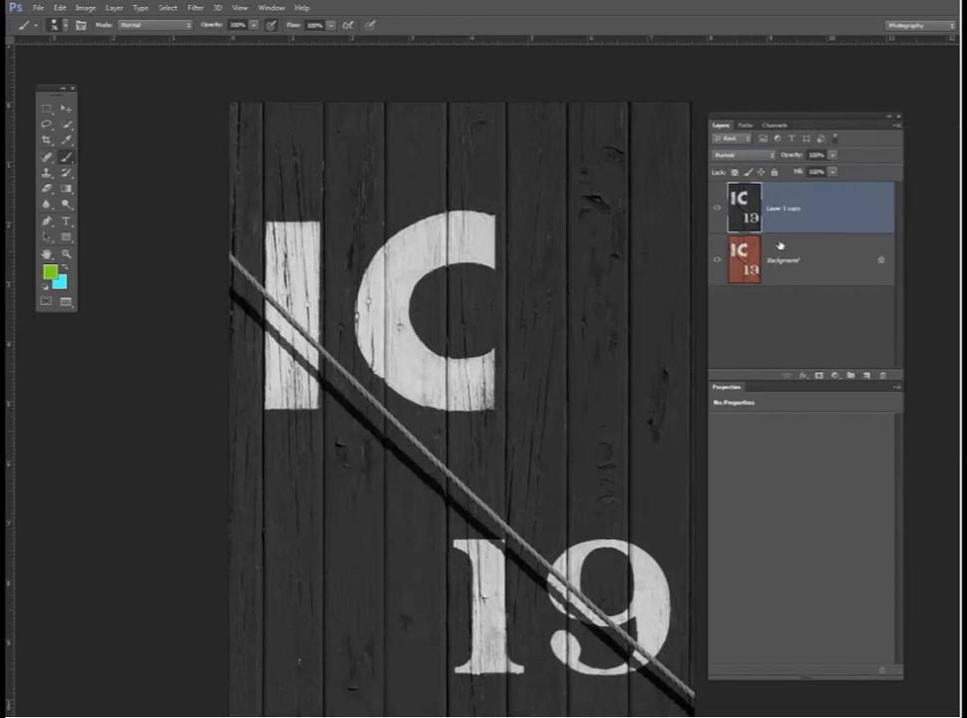
Brighten Layer 1 copy with Levels, setting the input white point to 202 and the midtones to 0.92.
{"action": "key", "text": "ctrl+l"}
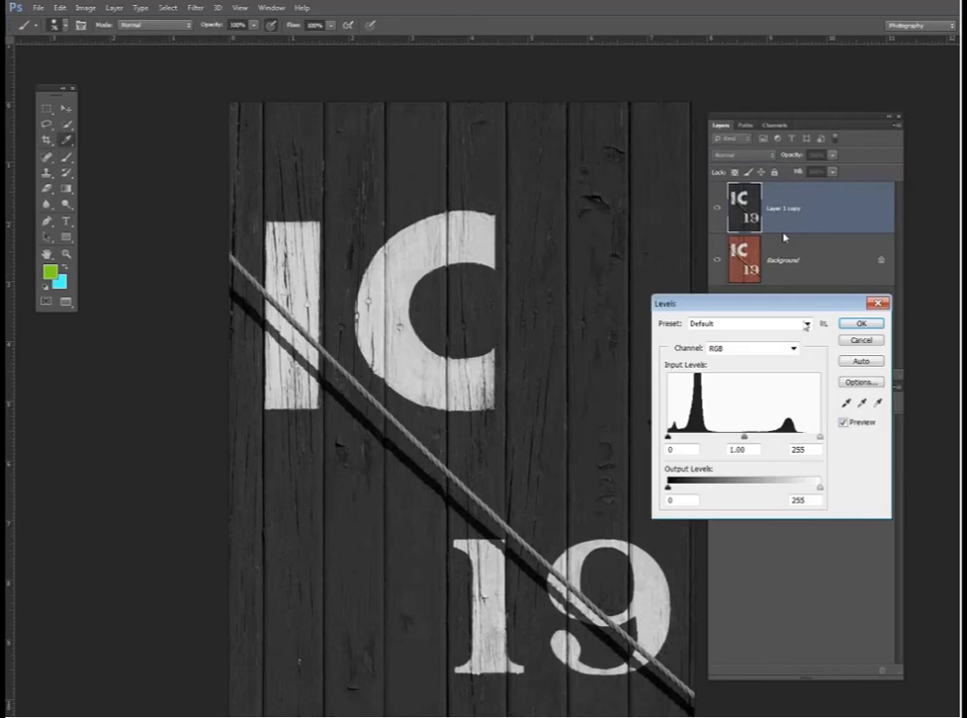
{"action": "left_click_drag", "start_coordinate": [819, 435], "coordinate": [798, 437]}
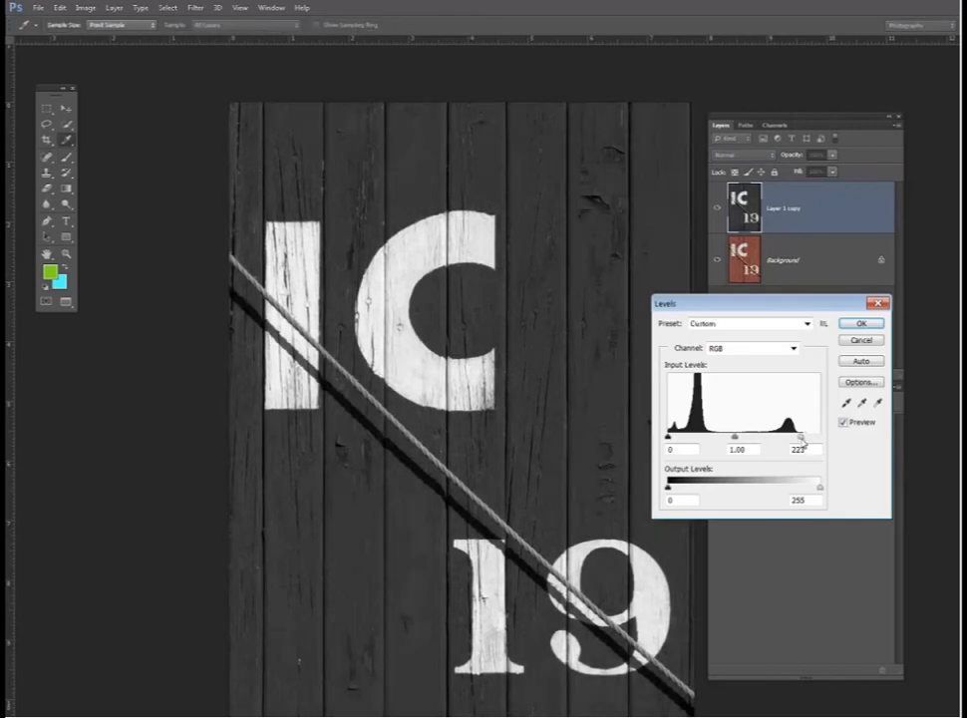
{"action": "mouse_move", "coordinate": [798, 437]}
{"action": "left_mouse_down"}
{"action": "mouse_move", "coordinate": [782, 444]}
{"action": "mouse_move", "coordinate": [789, 439]}
{"action": "left_mouse_up"}
{"action": "left_click_drag", "start_coordinate": [728, 438], "coordinate": [744, 440]}
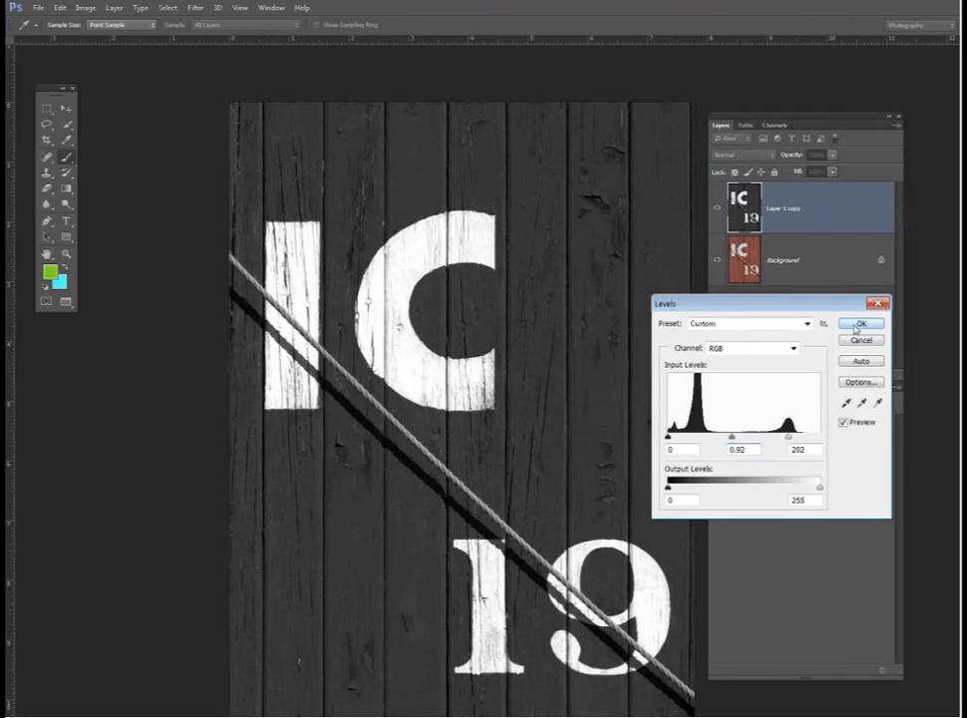
{"action": "left_click", "coordinate": [857, 326]}
{"action": "key", "text": "b"}
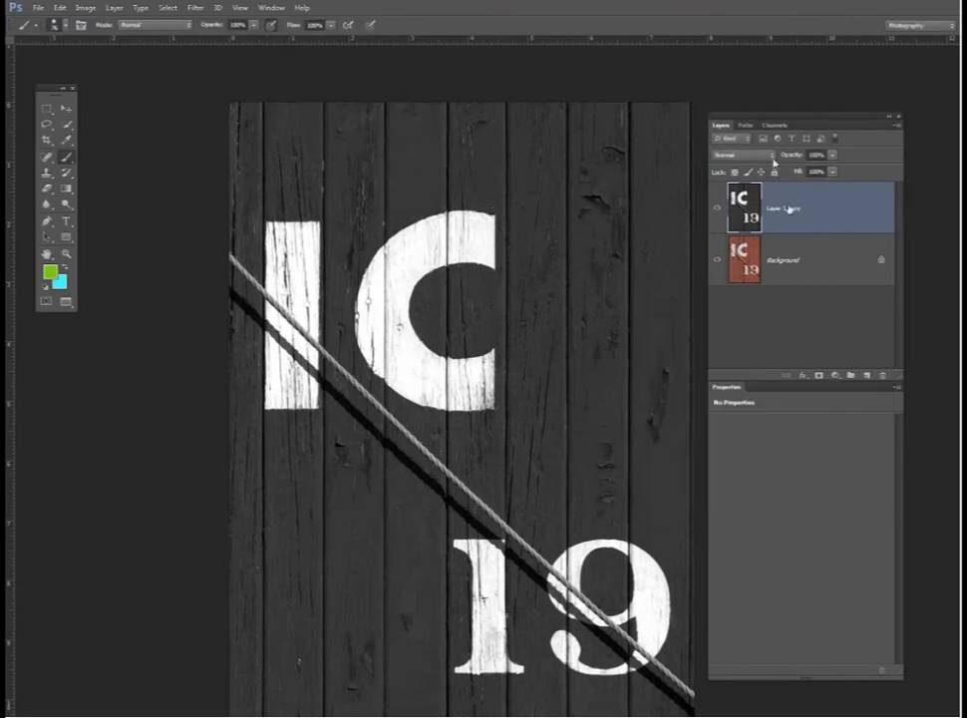
Set Layer 1 copy to the Luminosity blend mode and compare the image with the layer hidden and shown.
{"action": "left_click", "coordinate": [770, 156]}
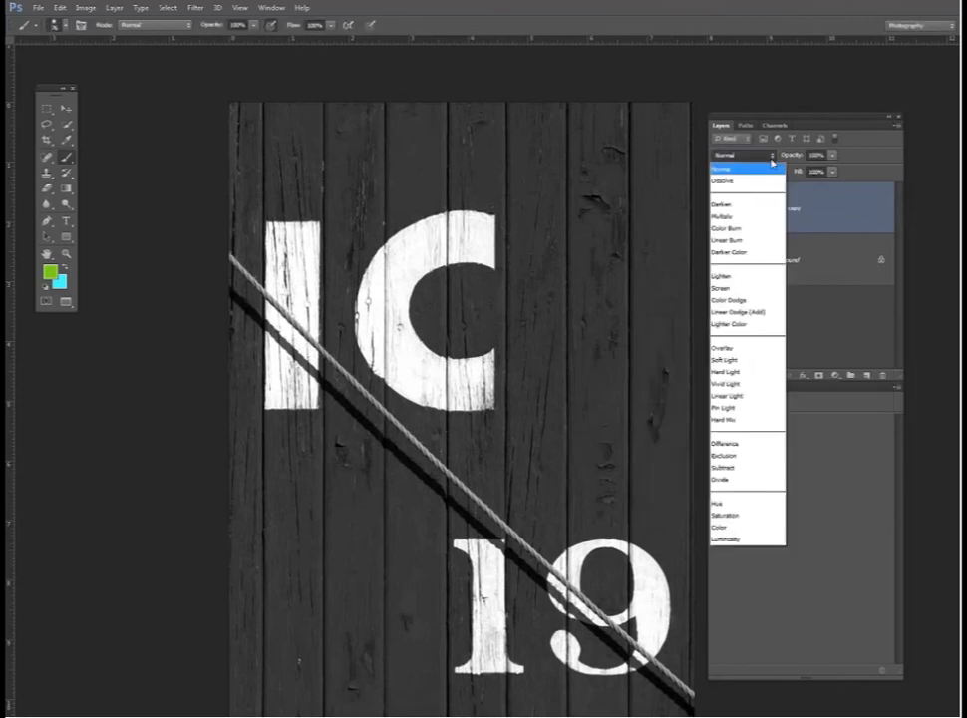
{"action": "left_click", "coordinate": [728, 538]}
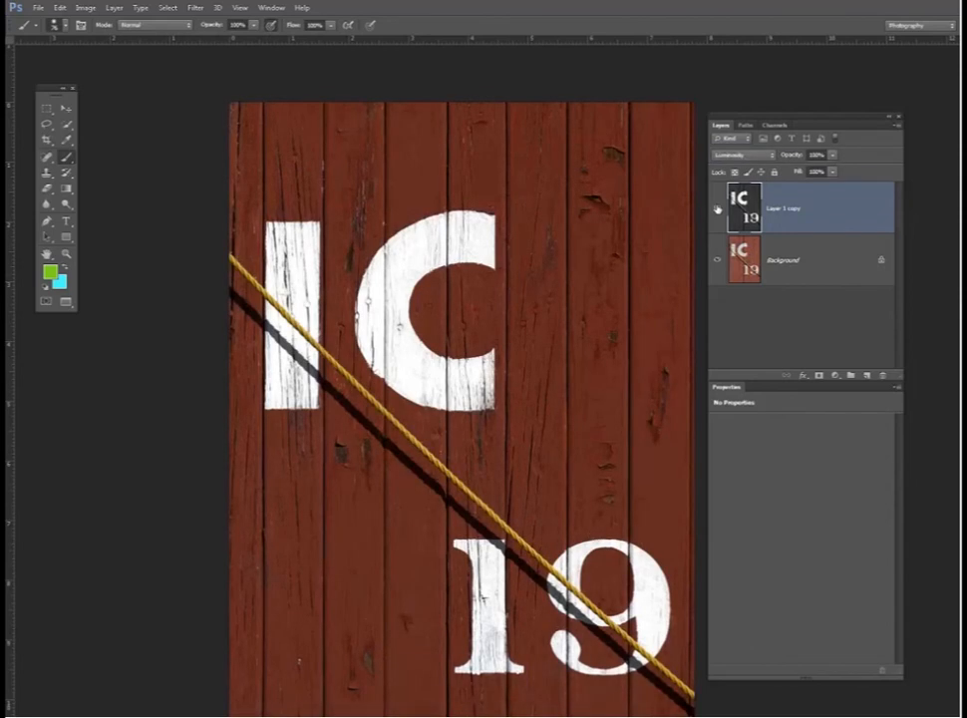
{"action": "left_click", "coordinate": [717, 209]}
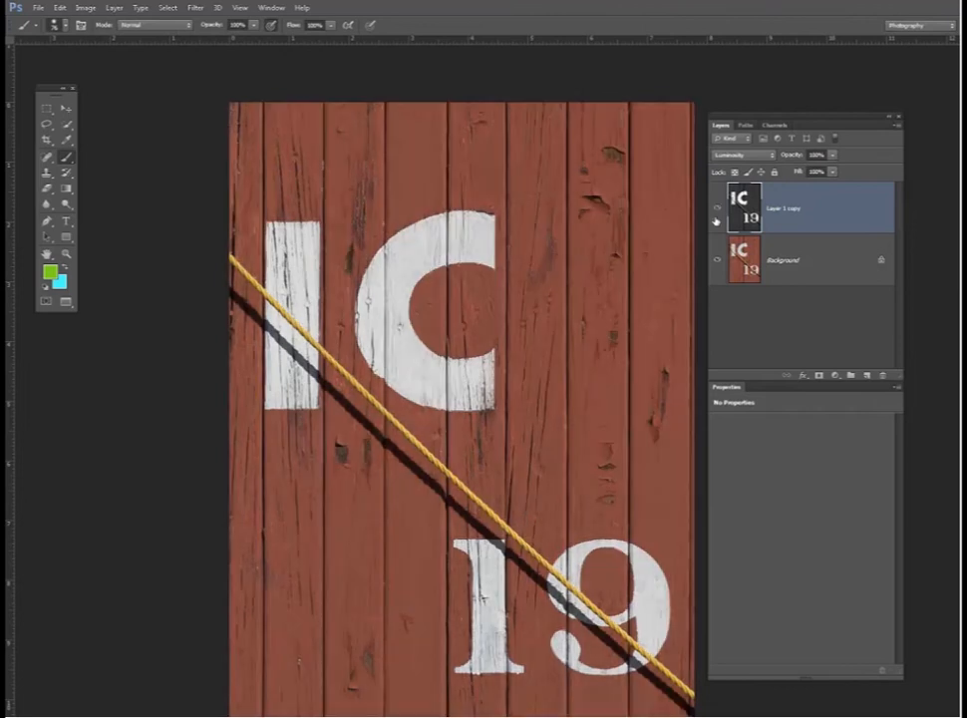
{"action": "left_click", "coordinate": [717, 211]}
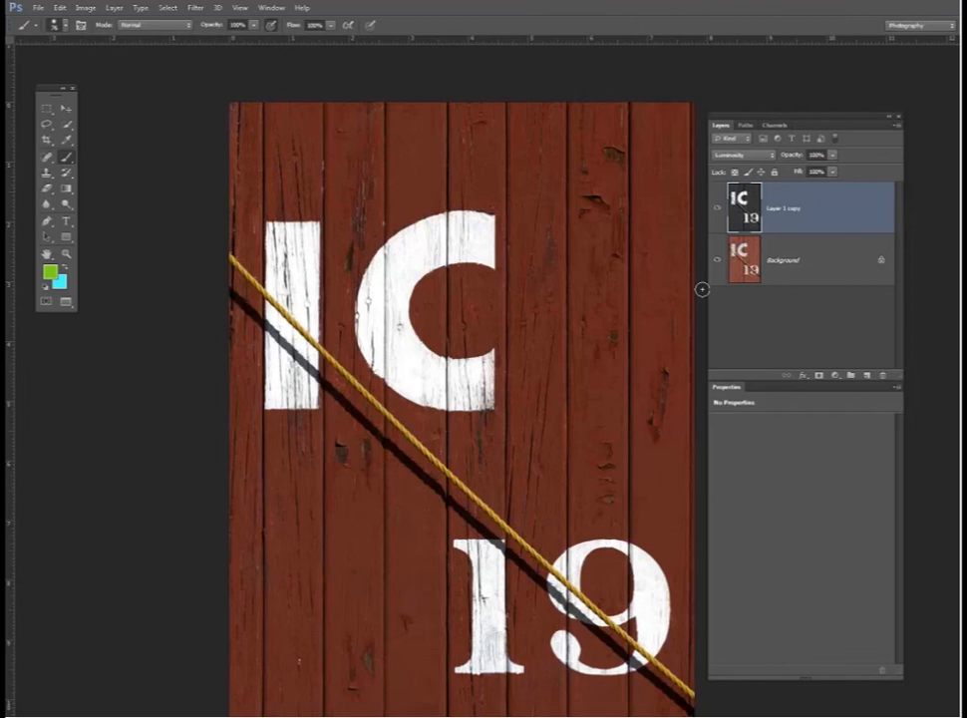
Lower Layer 1 copy's opacity to 65% and save the document.
{"action": "left_click_drag", "start_coordinate": [702, 289], "coordinate": [643, 230]}
{"action": "left_click_drag", "start_coordinate": [793, 156], "coordinate": [769, 161]}
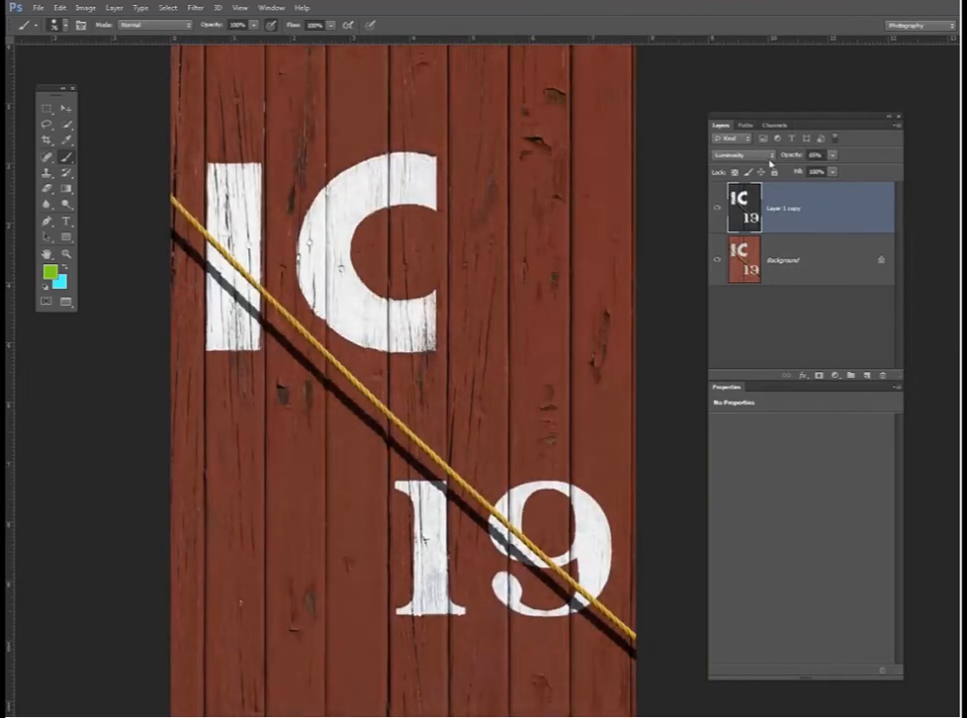
{"action": "key", "text": "ctrl+minus"}
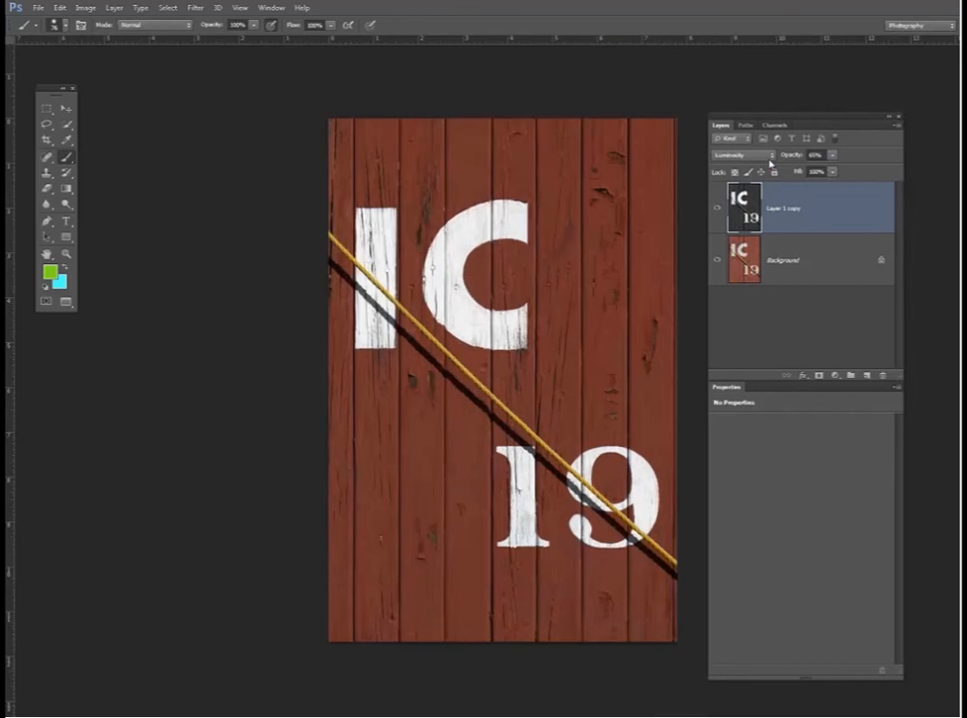
{"action": "key", "text": "ctrl+s"}
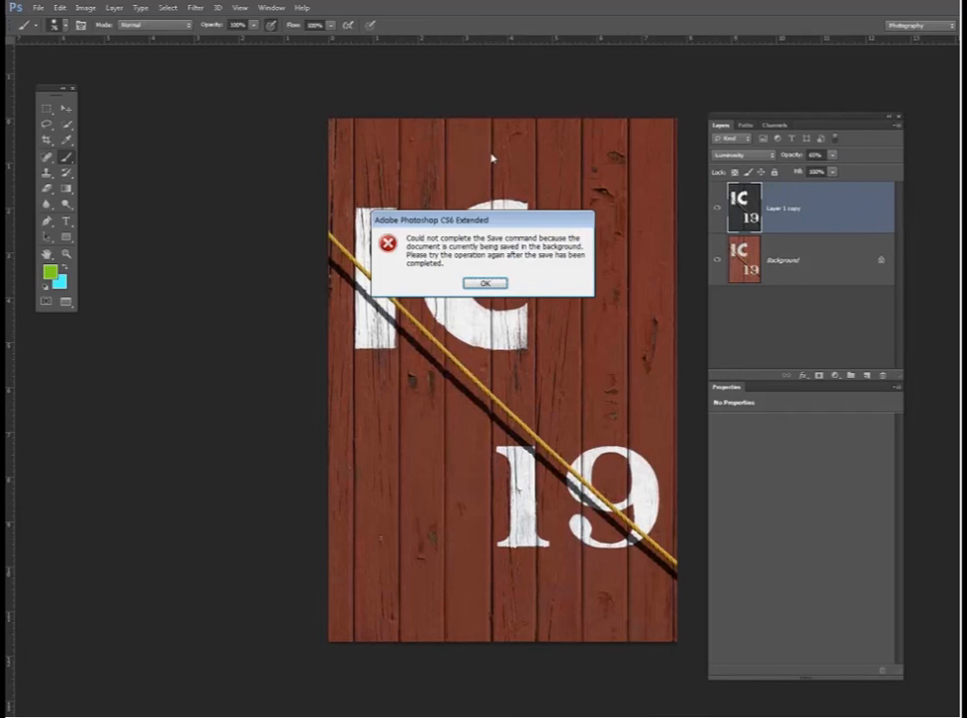
{"action": "left_click", "coordinate": [485, 283]}
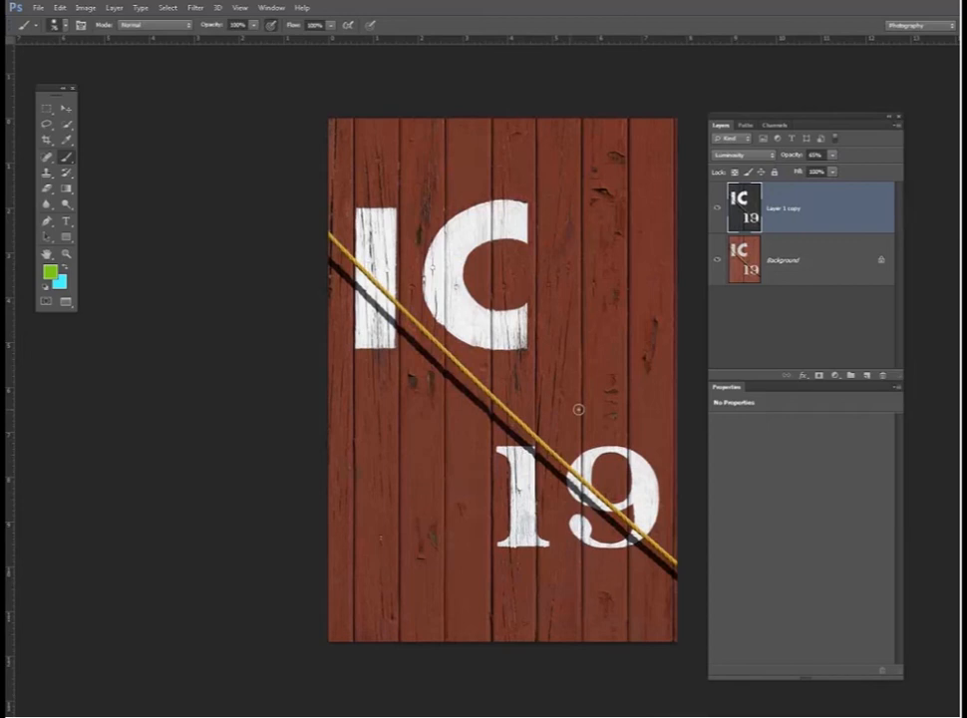
Switch to Lightroom and compare the three bracketed exposures of the abandoned room, death valley_000628 to 000630, ending on 000628.
{"action": "key", "text": "alt+Tab"}
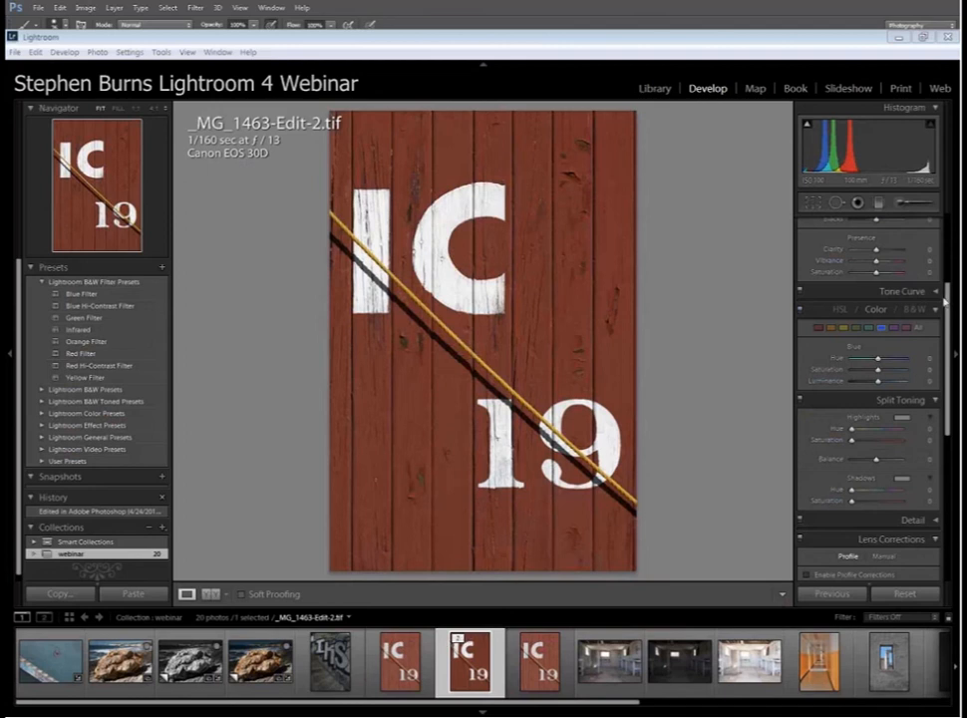
{"action": "left_click", "coordinate": [615, 659]}
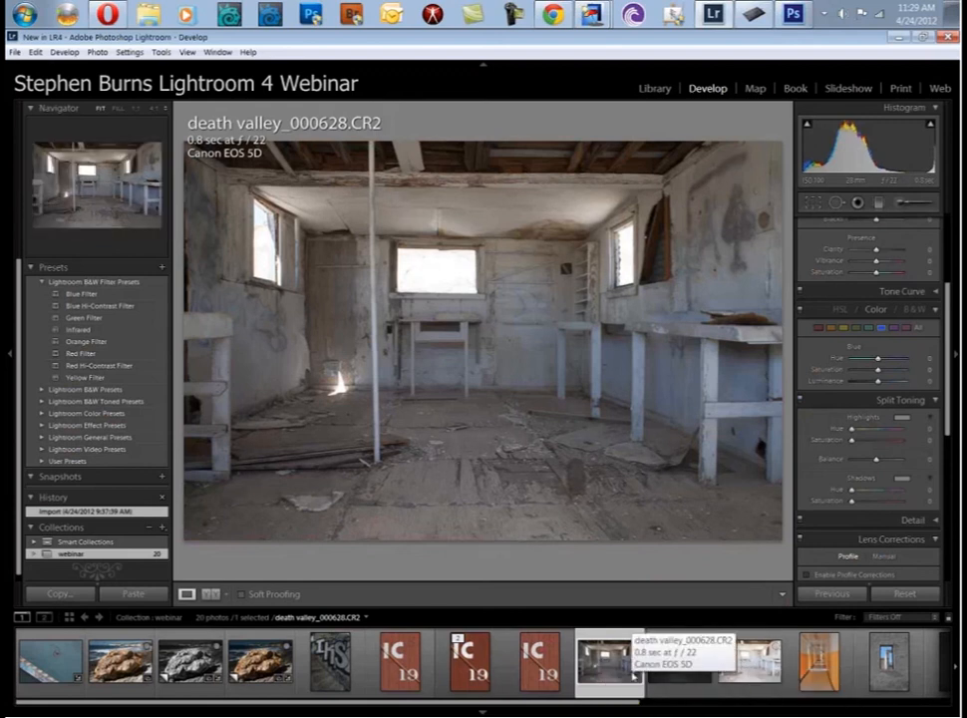
{"action": "key", "text": "Right"}
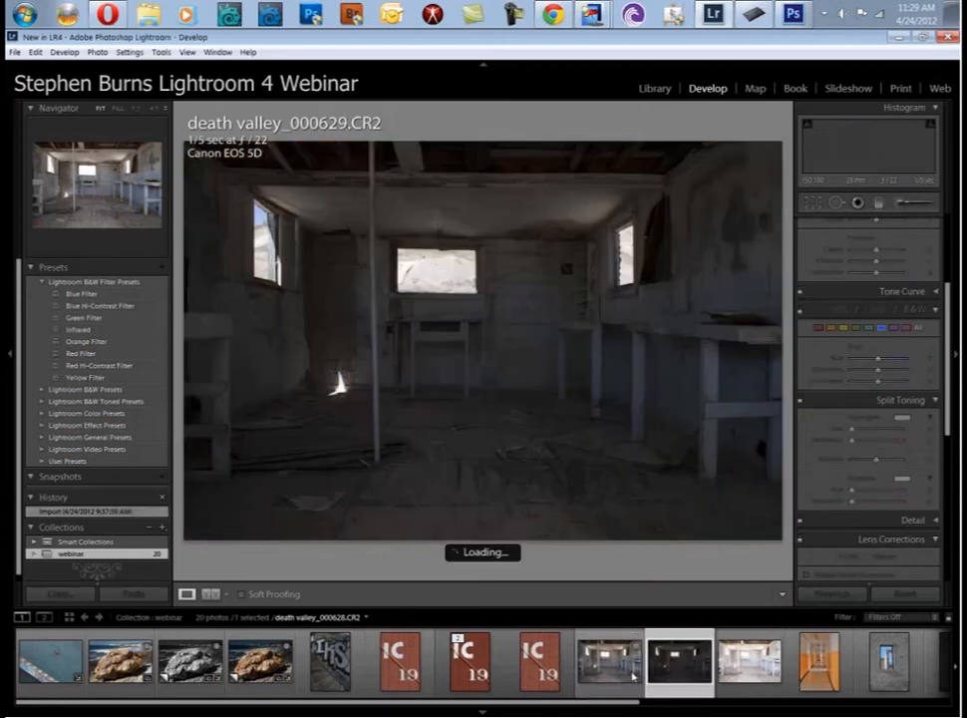
{"action": "key", "text": "Right"}
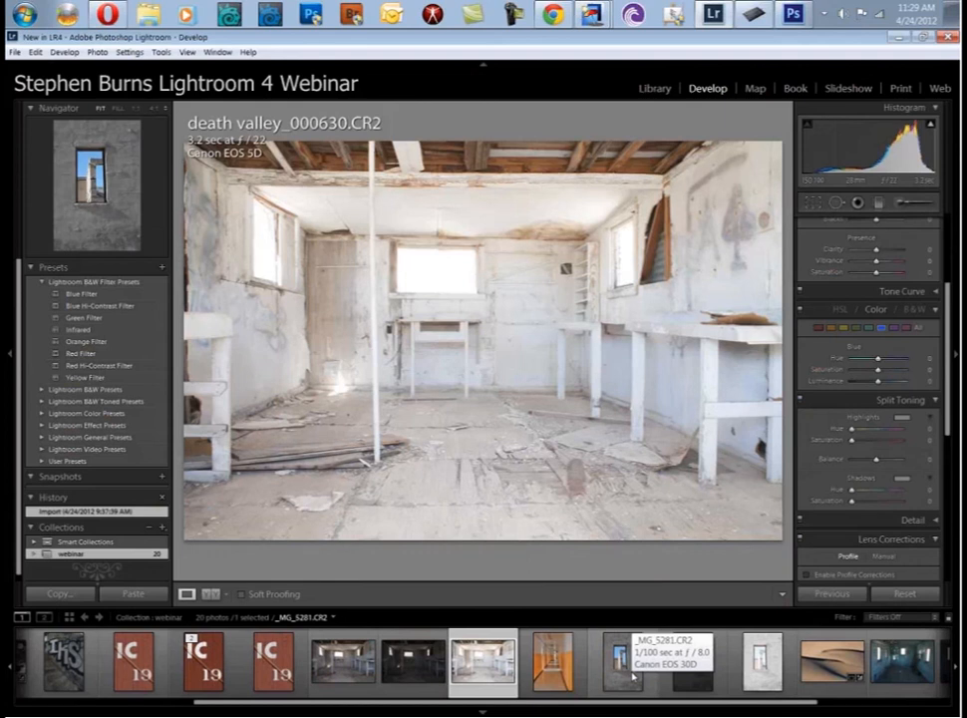
{"action": "key", "text": "Left"}
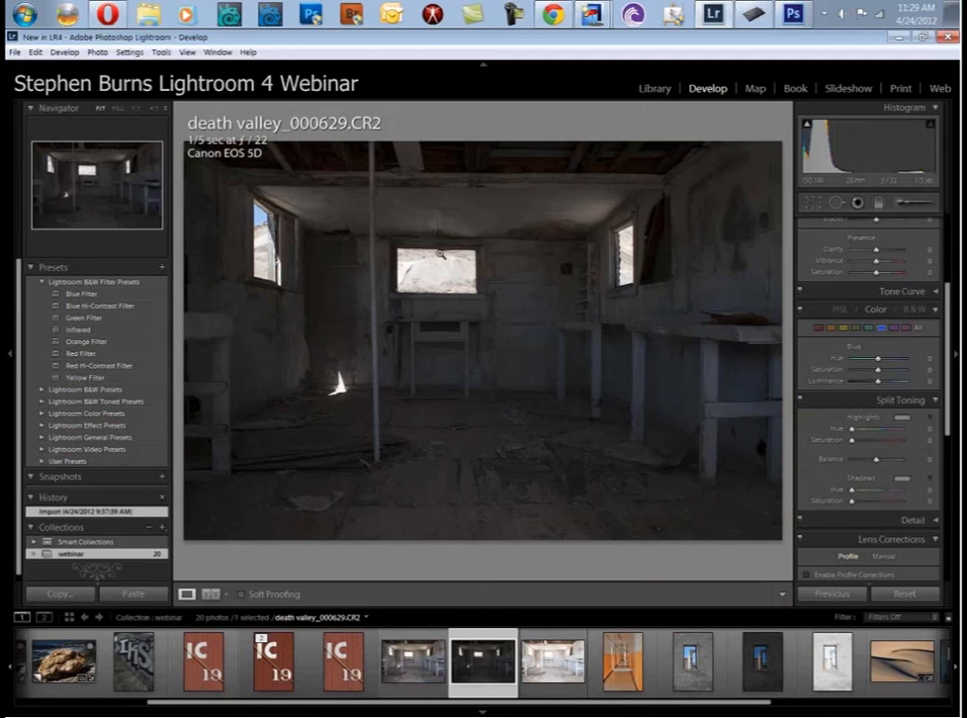
{"action": "key", "text": "Left"}
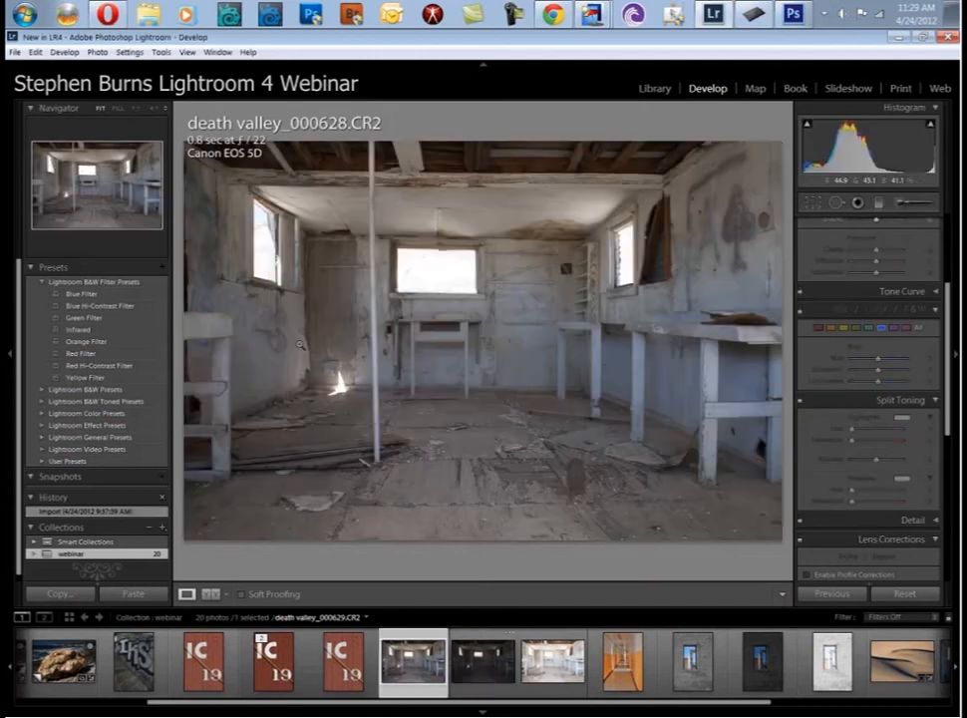